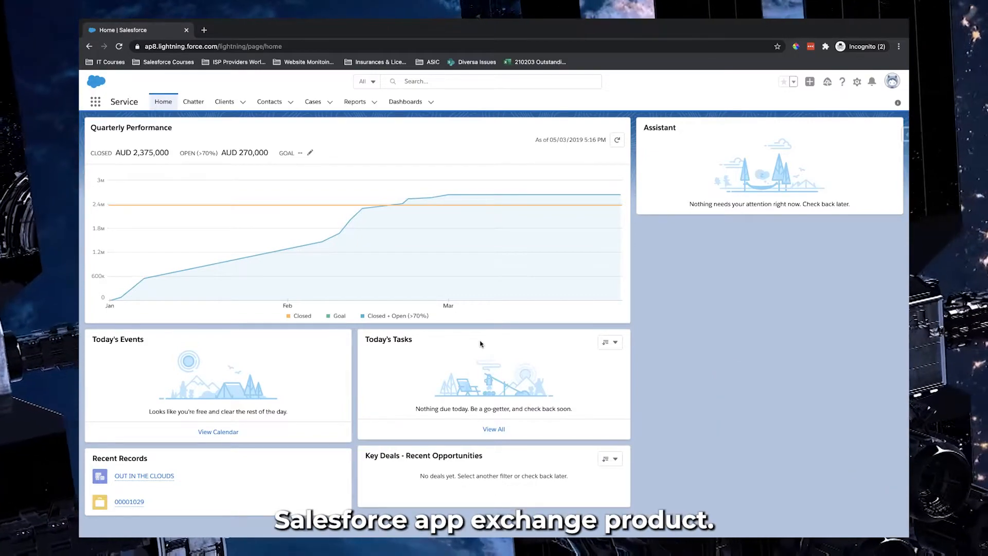
# Open AppExchange from the full app launcher and search it for "conga".
pyautogui.click(95, 102)
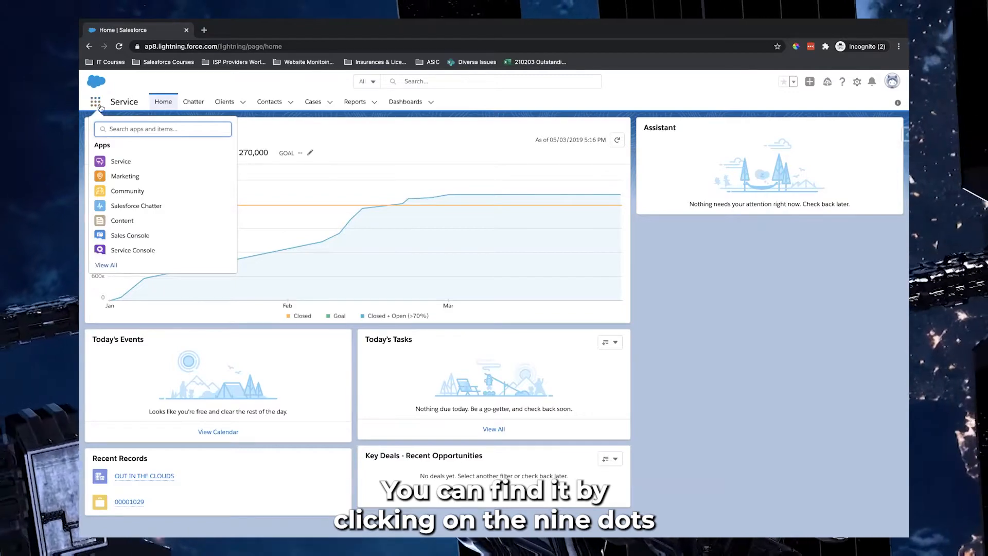
pyautogui.click(106, 265)
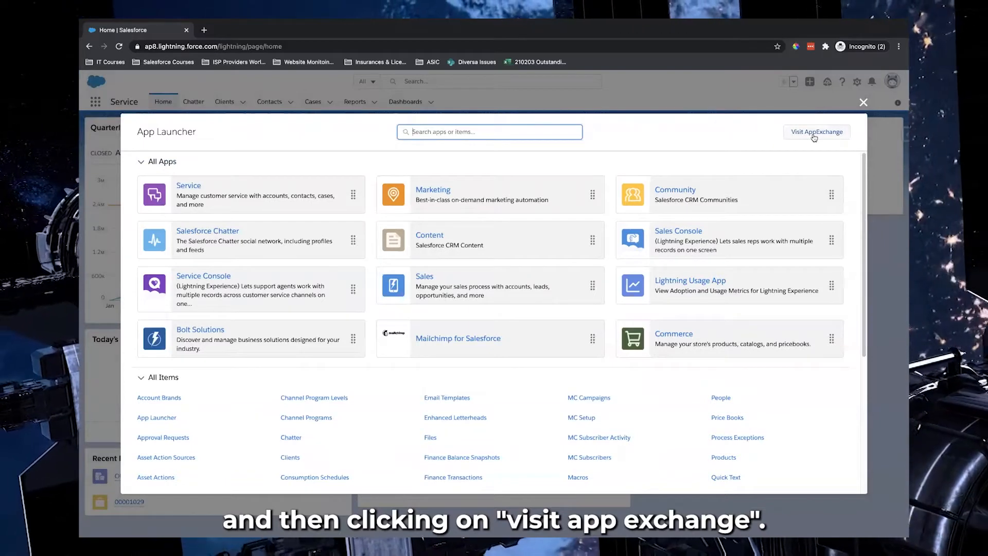
pyautogui.click(814, 133)
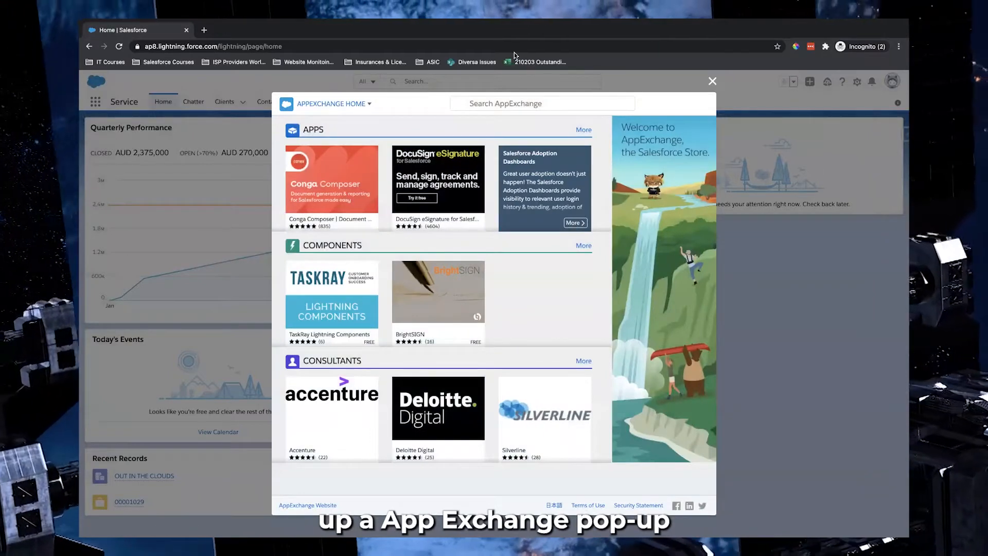
pyautogui.click(495, 104)
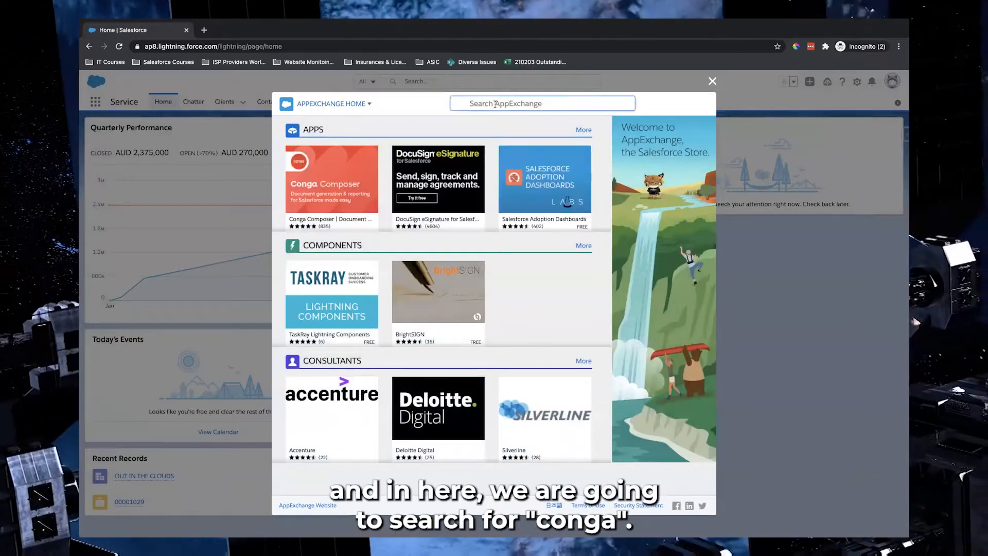
pyautogui.write('conga')
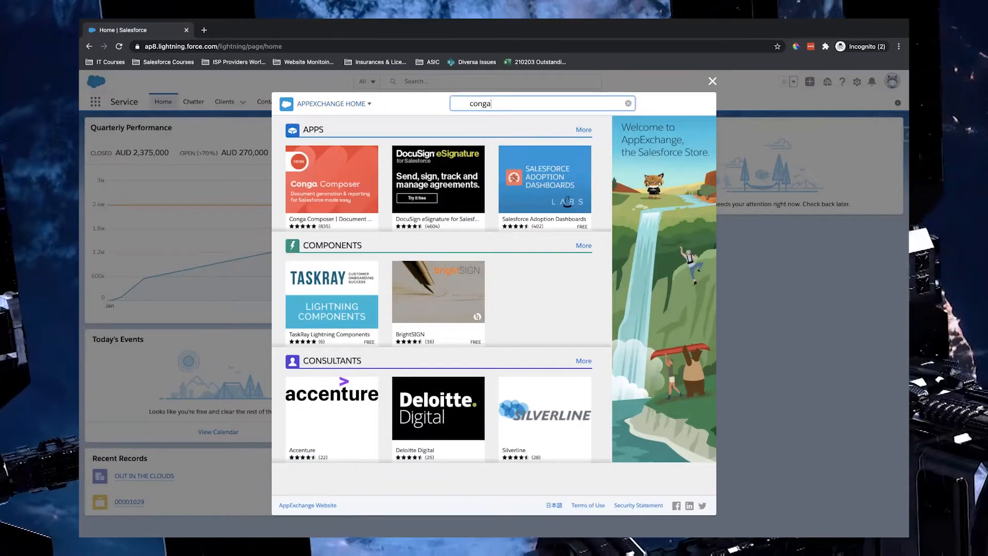
pyautogui.press('Return')
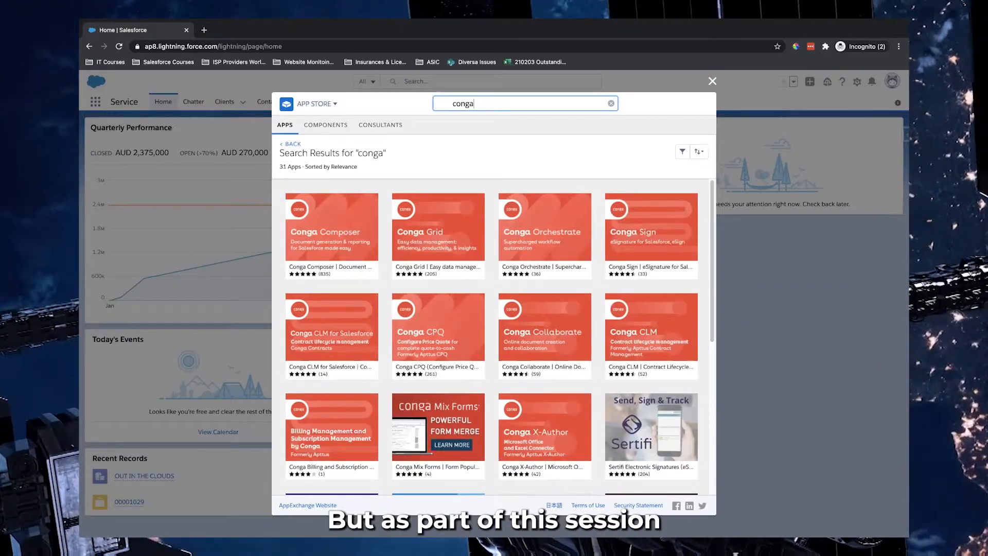
# Open the Conga Sign listing, request the app, and proceed to the AppExchange login.
pyautogui.moveTo(627, 227)
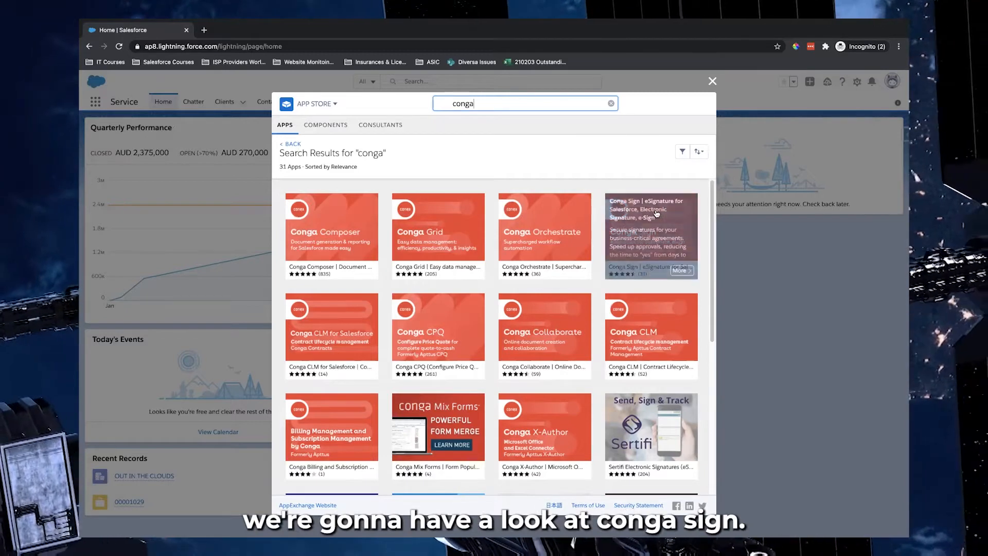
pyautogui.click(647, 254)
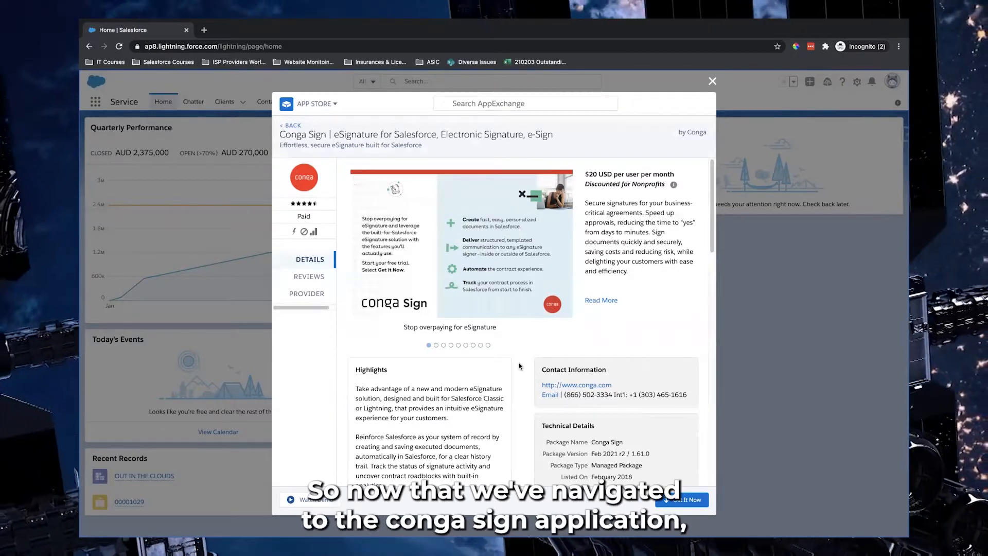
pyautogui.click(676, 499)
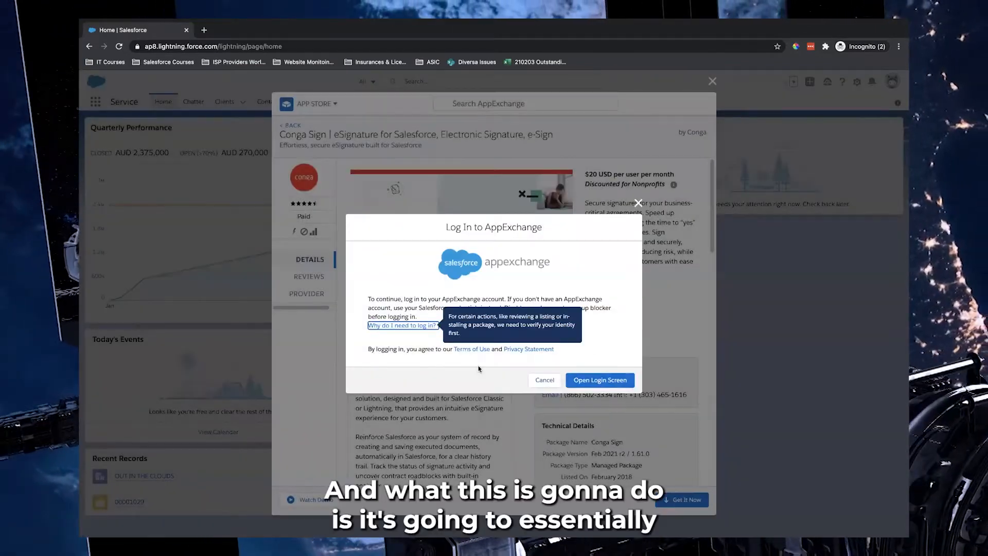
pyautogui.click(594, 380)
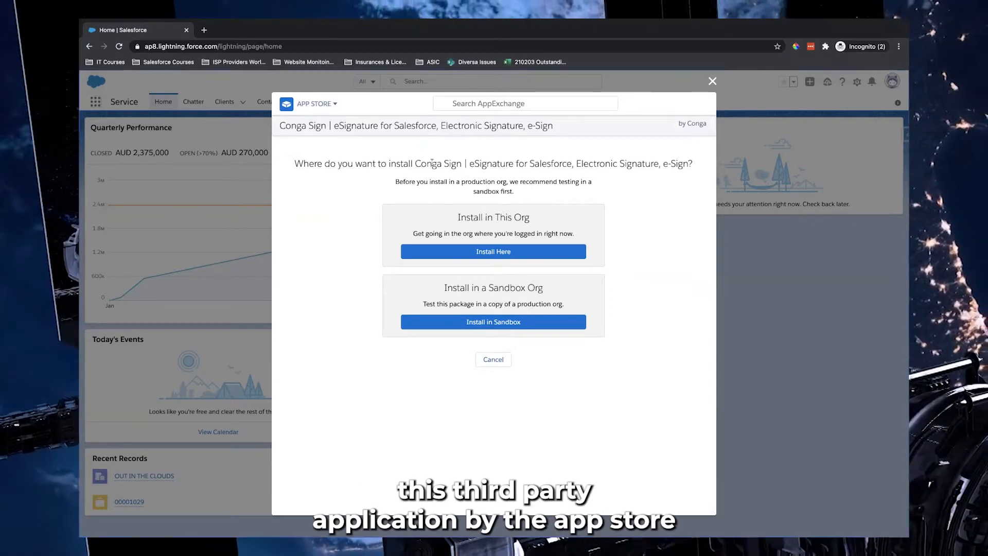
# Choose to install Conga Sign in this org, agree to the terms and conditions, and confirm the installation details.
pyautogui.click(499, 151)
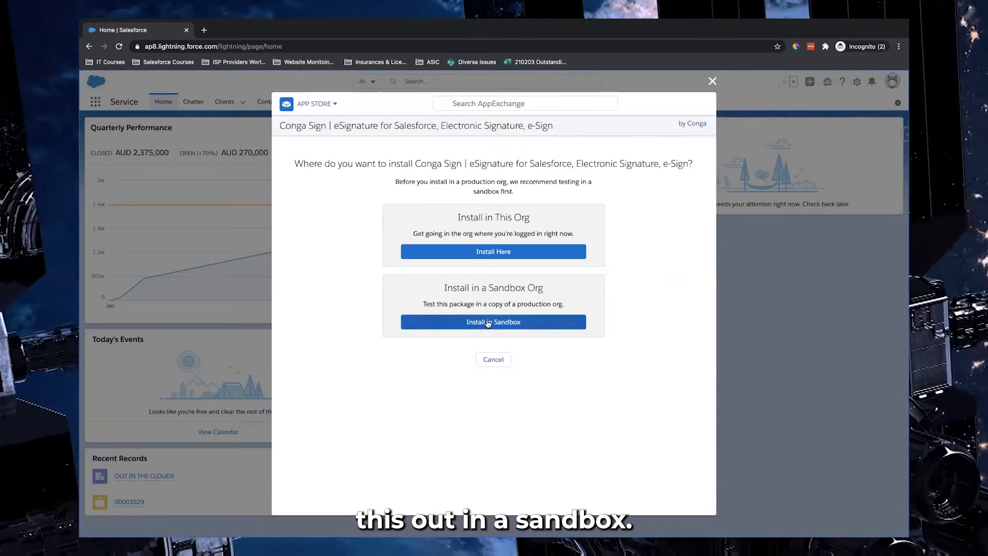
pyautogui.click(493, 252)
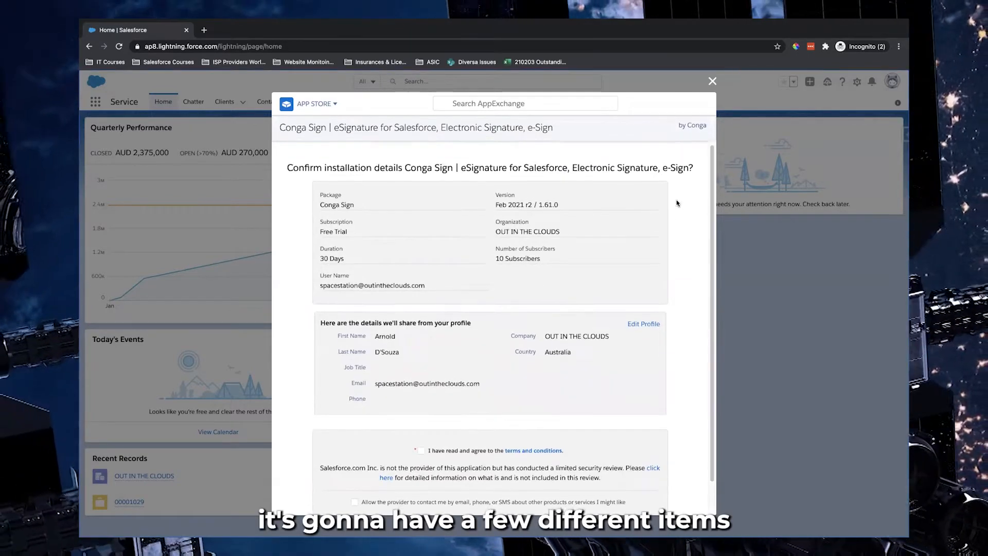
pyautogui.scroll(-1, 676, 203)
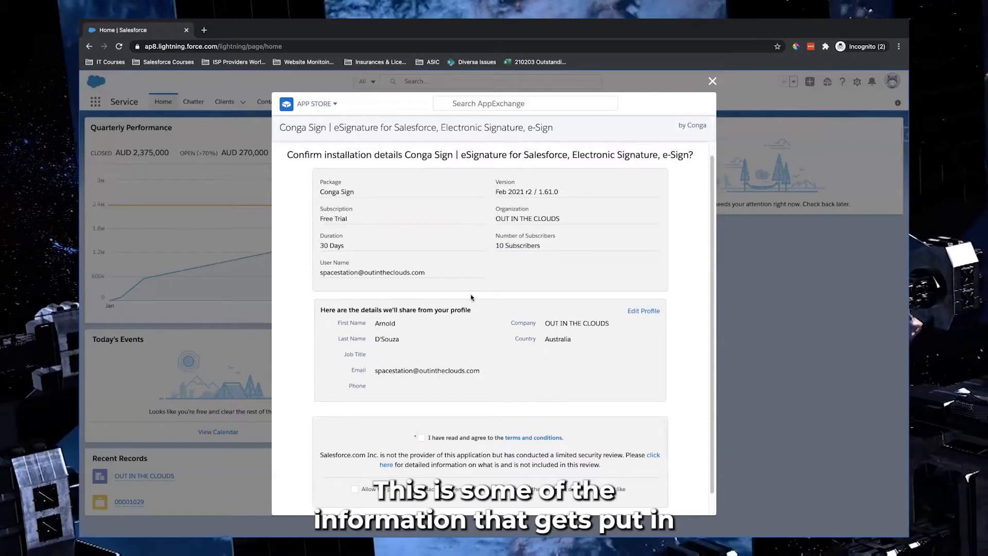
pyautogui.scroll(-1, 515, 355)
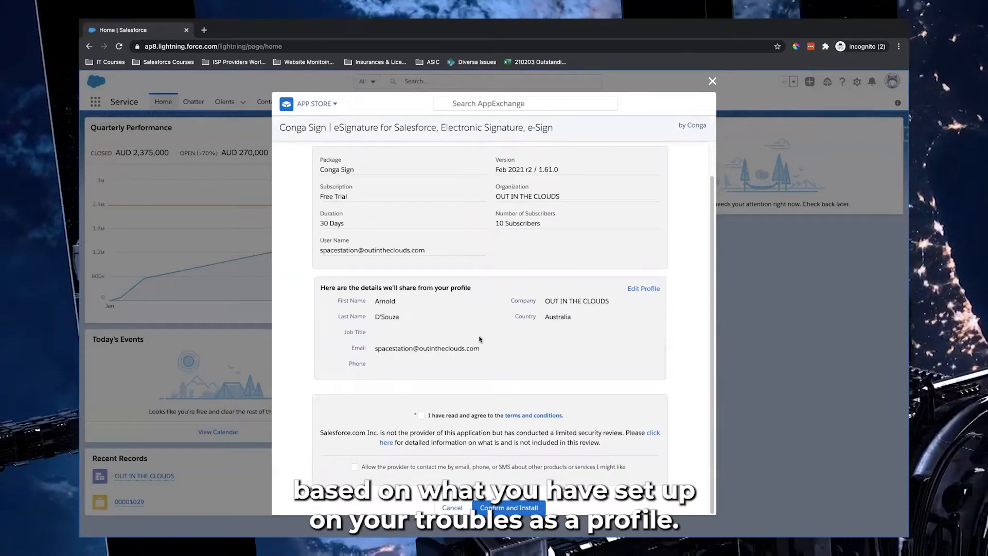
pyautogui.click(421, 415)
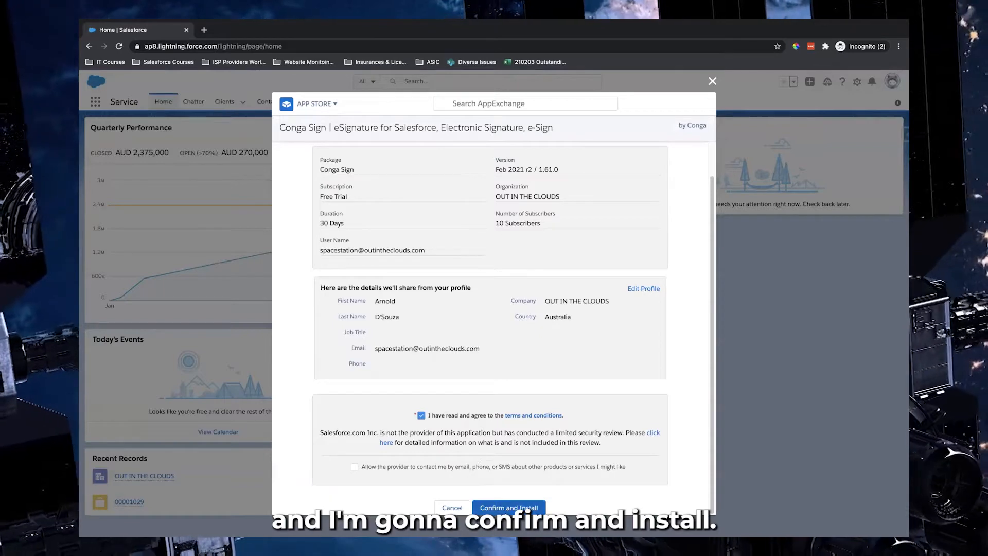
pyautogui.click(509, 508)
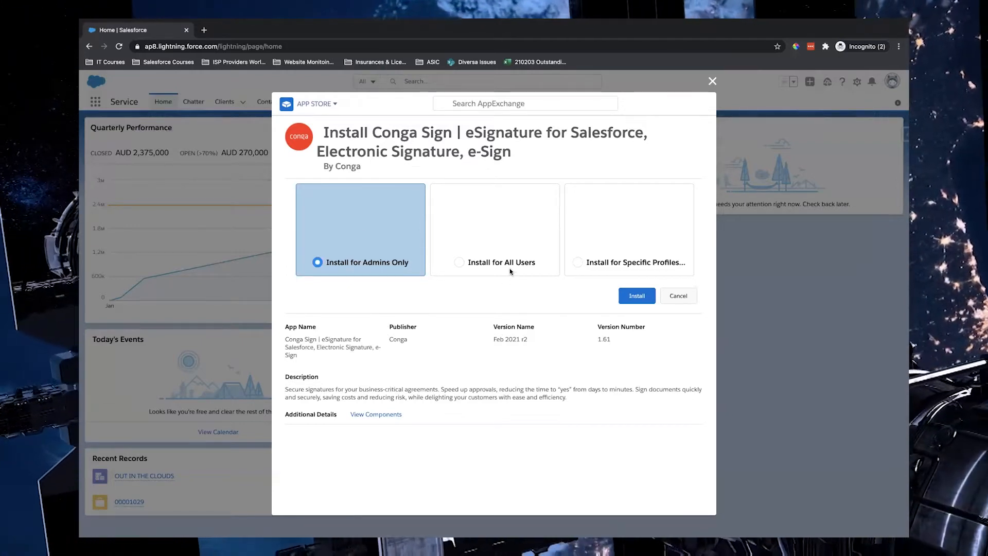
# Install Conga Sign for all users and grant access to its third-party websites.
pyautogui.click(490, 250)
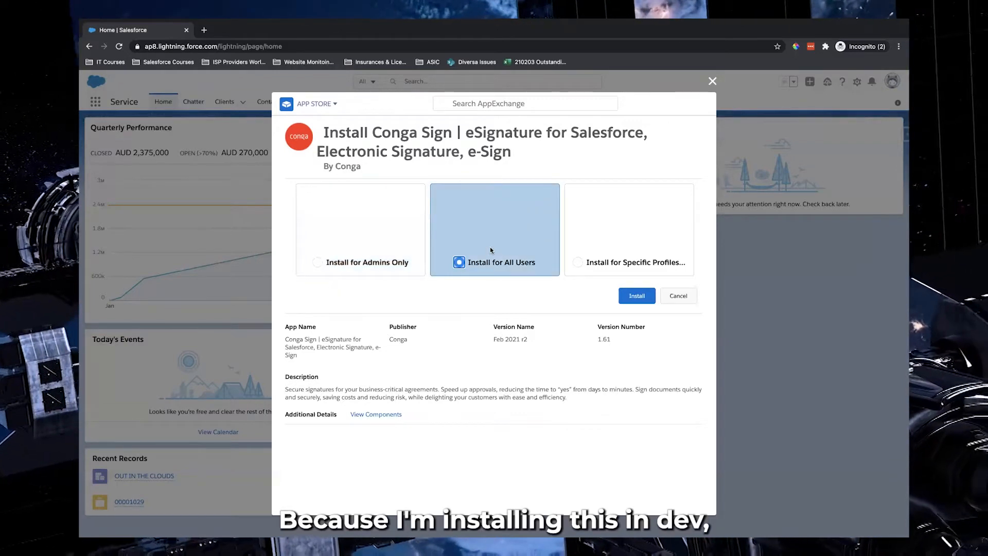
pyautogui.click(637, 296)
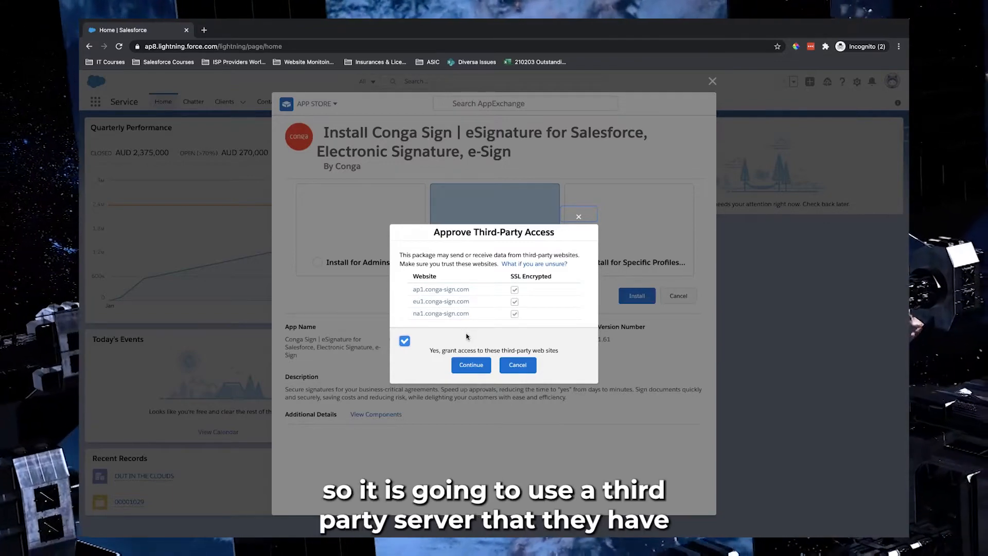
pyautogui.click(471, 364)
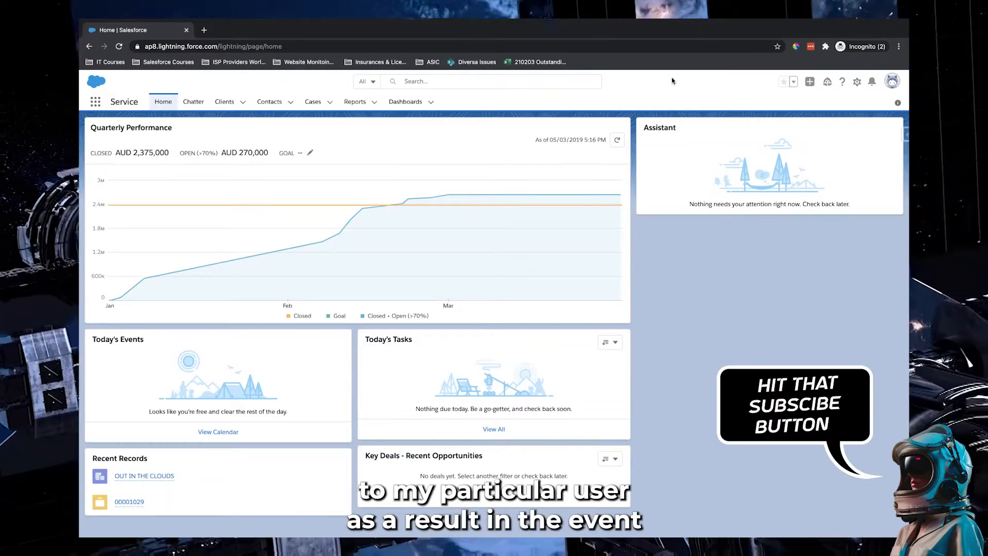
# Open Setup, search for "install", and go to the Installed Packages page.
pyautogui.click(857, 81)
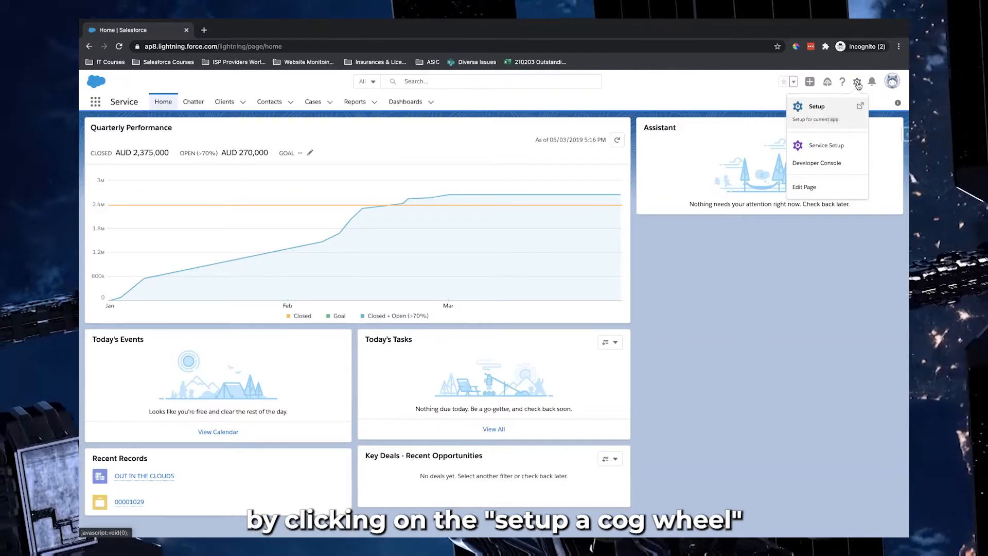
pyautogui.click(818, 108)
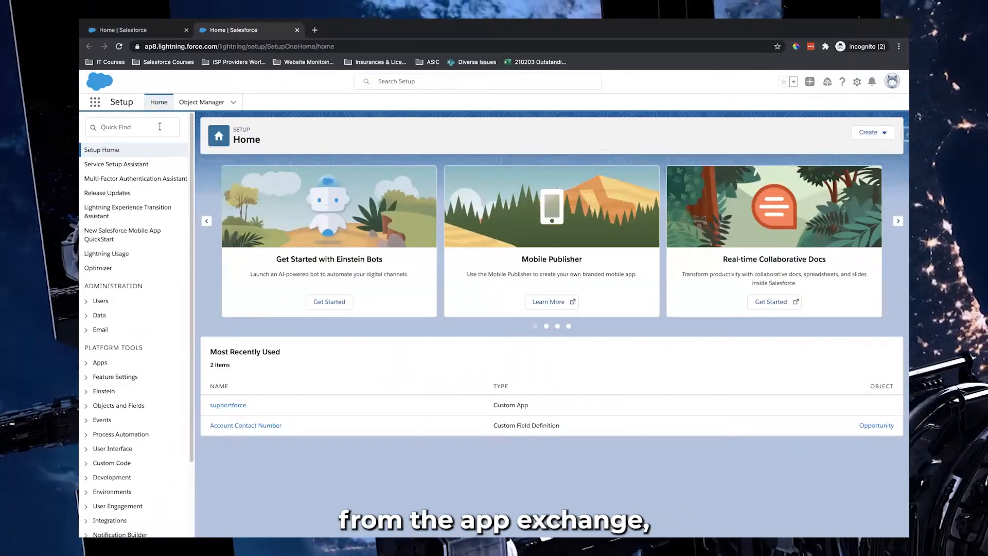
pyautogui.click(160, 126)
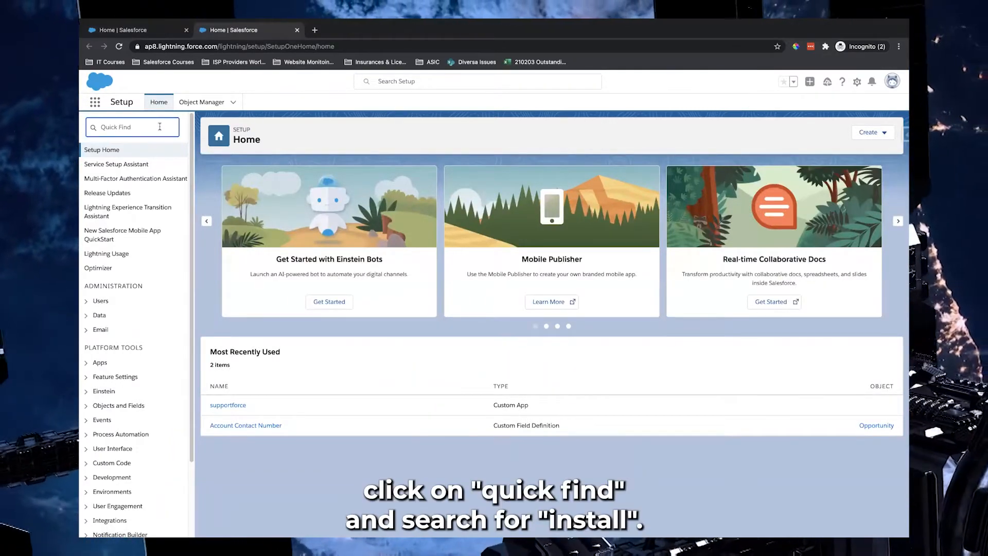
pyautogui.write('install')
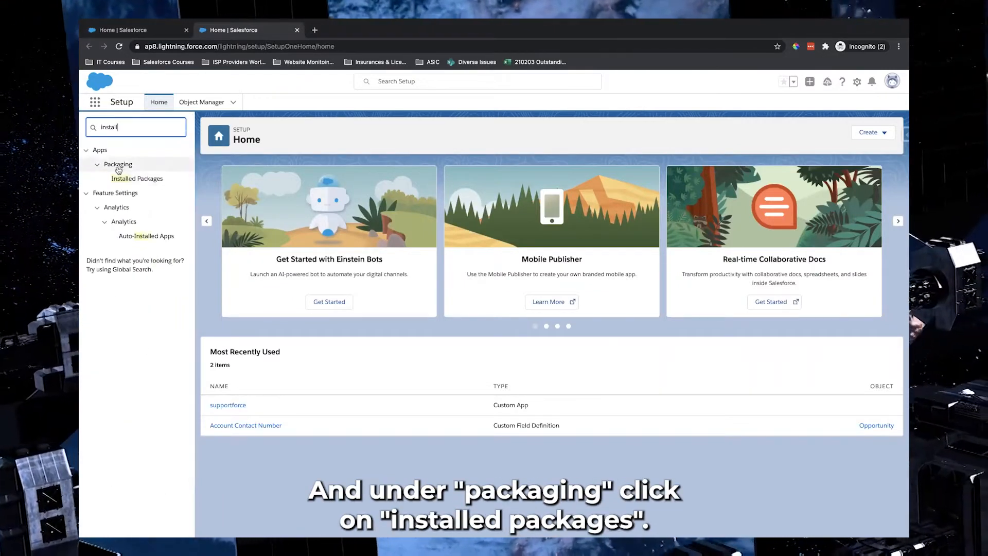
pyautogui.click(158, 180)
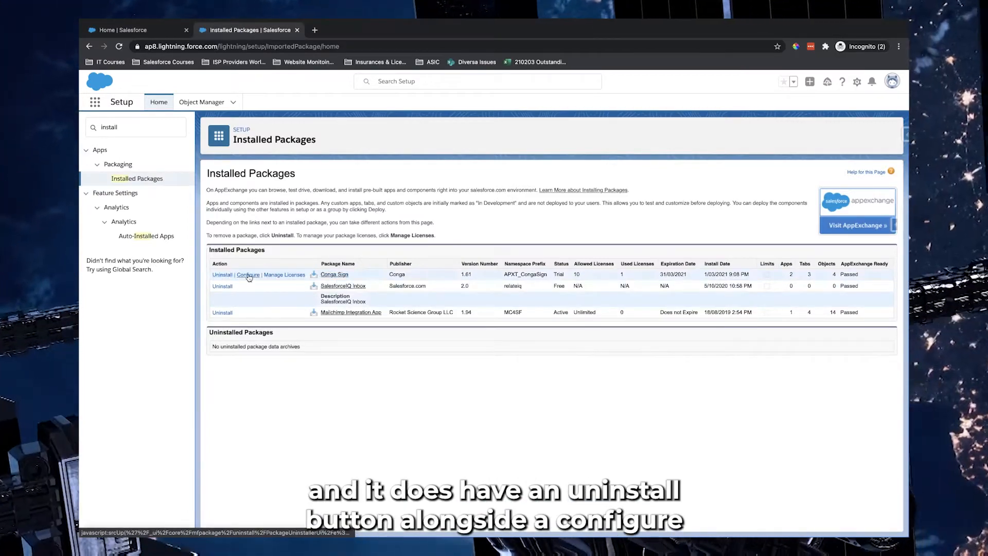
# Review the Conga Sign package's allowed licenses, used licenses, status and licensed users.
pyautogui.click(289, 276)
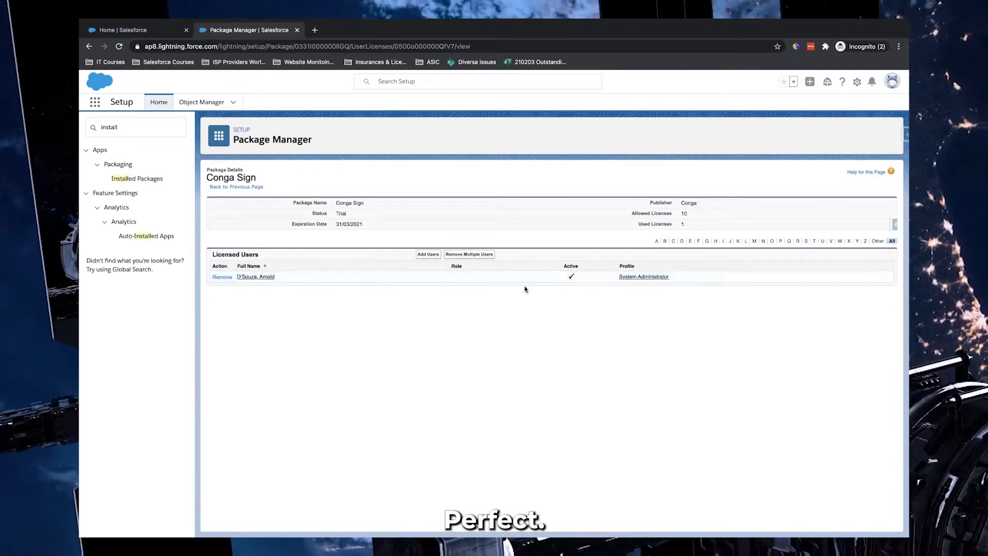
pyautogui.tripleClick(699, 216)
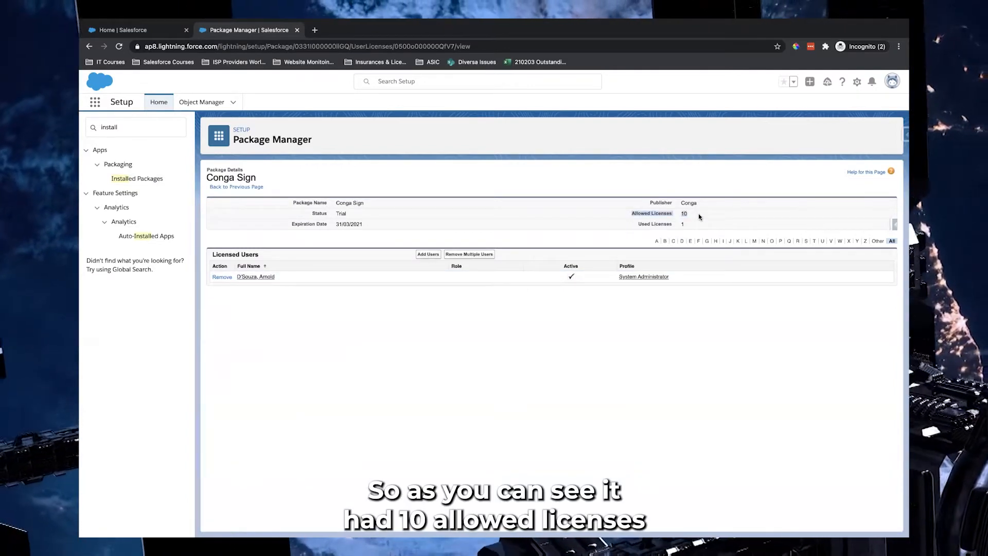
pyautogui.moveTo(634, 225); pyautogui.dragTo(715, 229)
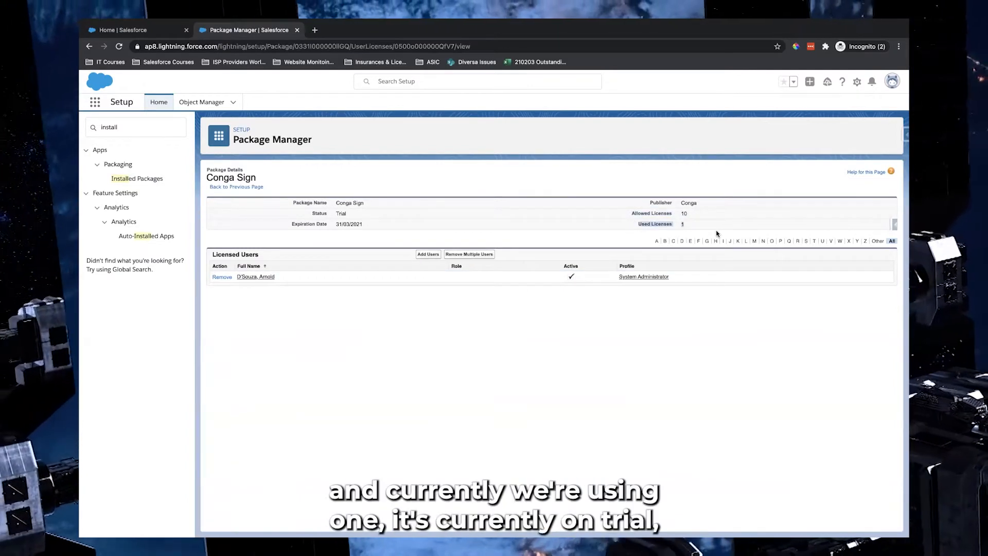
pyautogui.click(349, 216)
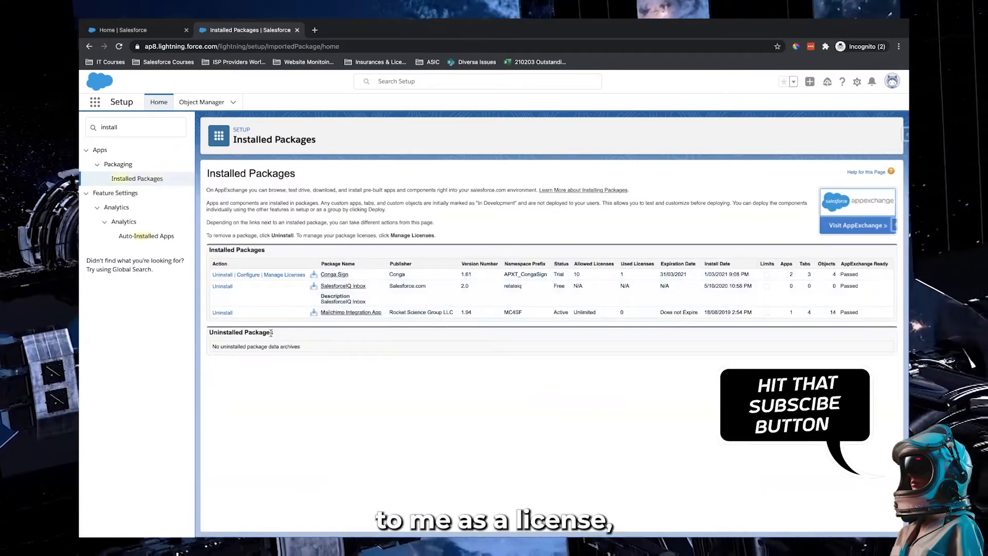
# Open the Conga Sign configuration, connect it through OAuth to the Australia processing region, and allow the requested access.
pyautogui.click(249, 274)
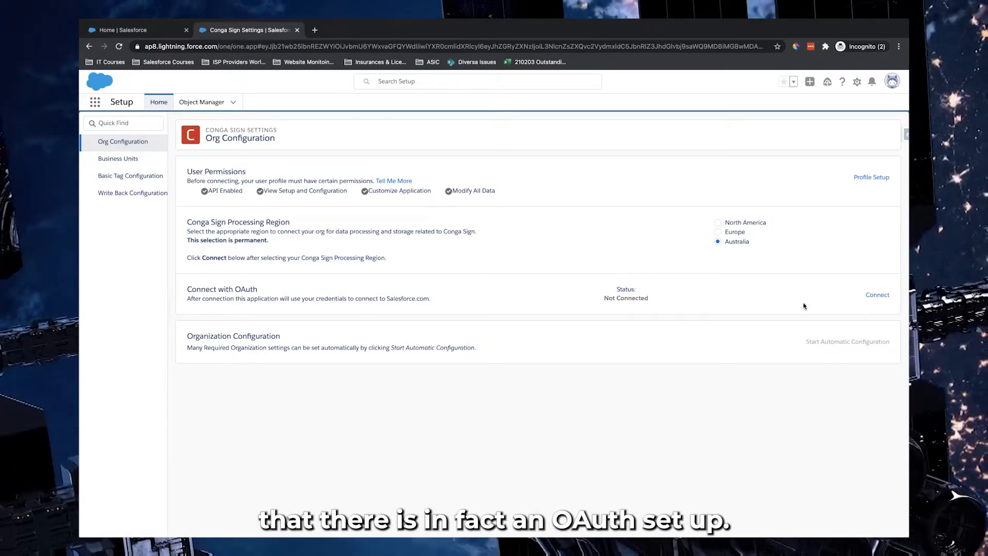
pyautogui.click(877, 295)
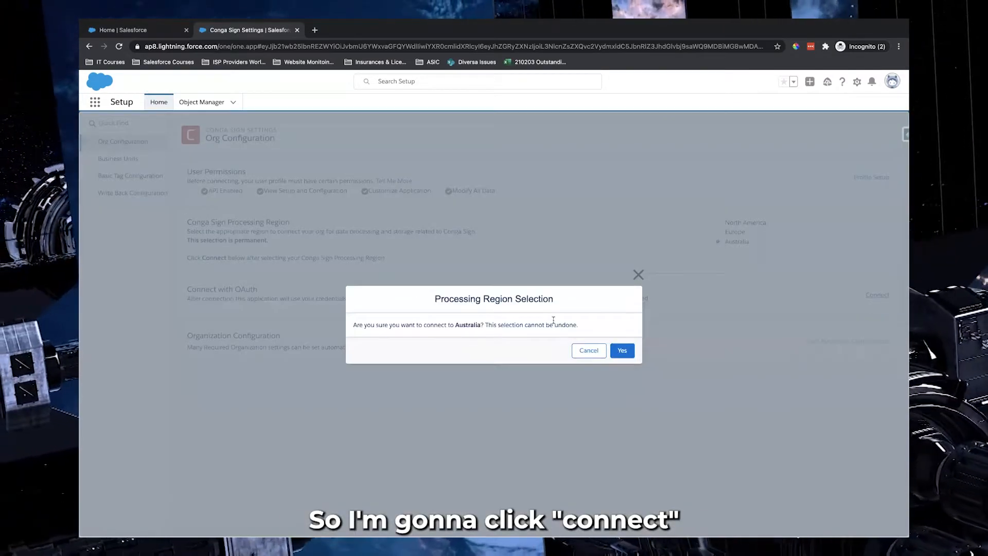
pyautogui.click(622, 351)
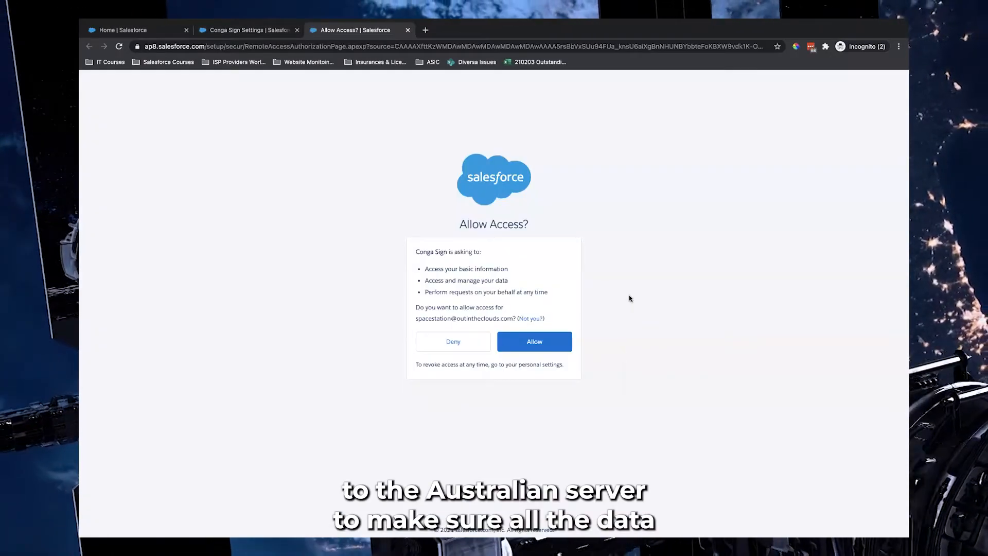
pyautogui.click(569, 340)
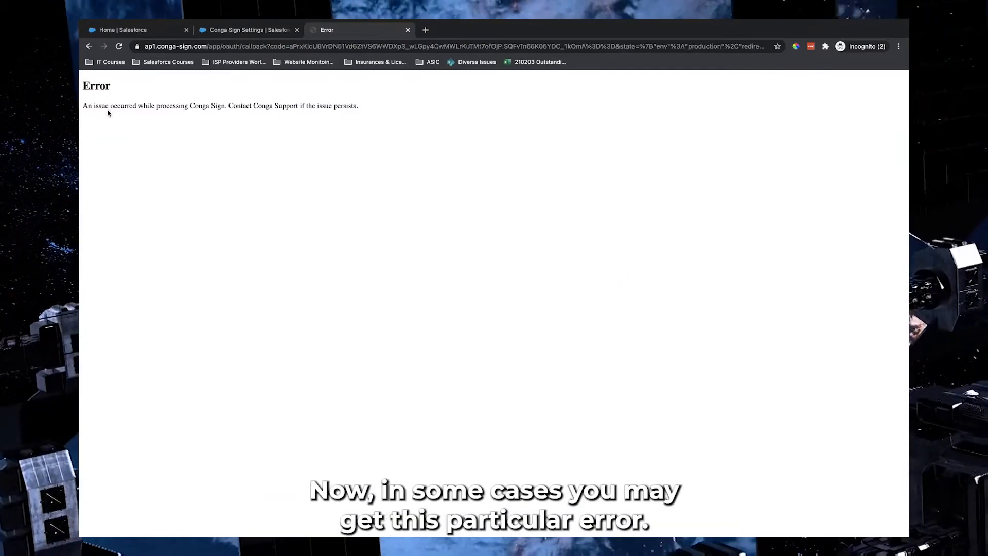
pyautogui.moveTo(80, 79); pyautogui.dragTo(317, 119)
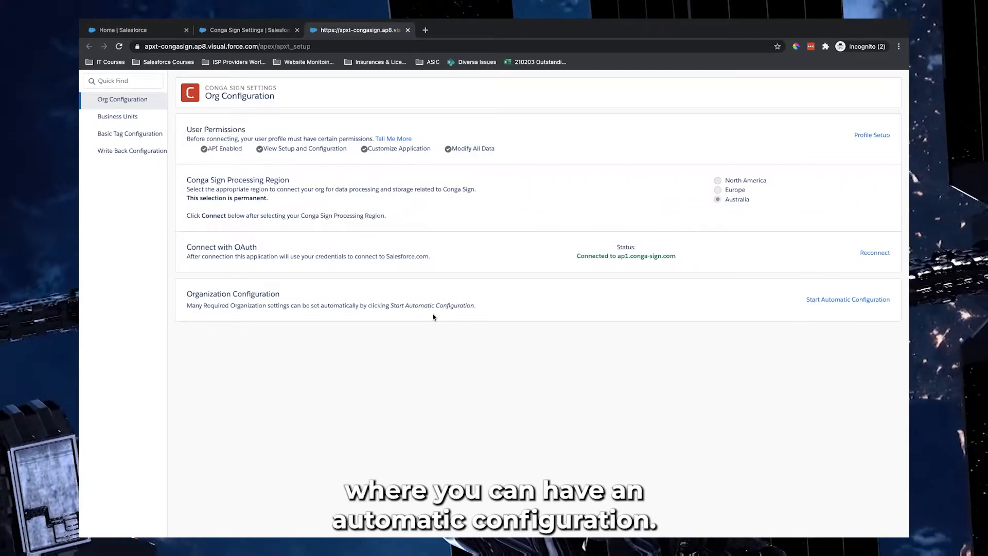
# Start the Conga Sign automatic configuration and select Opportunity as the object to use in the org.
pyautogui.click(823, 300)
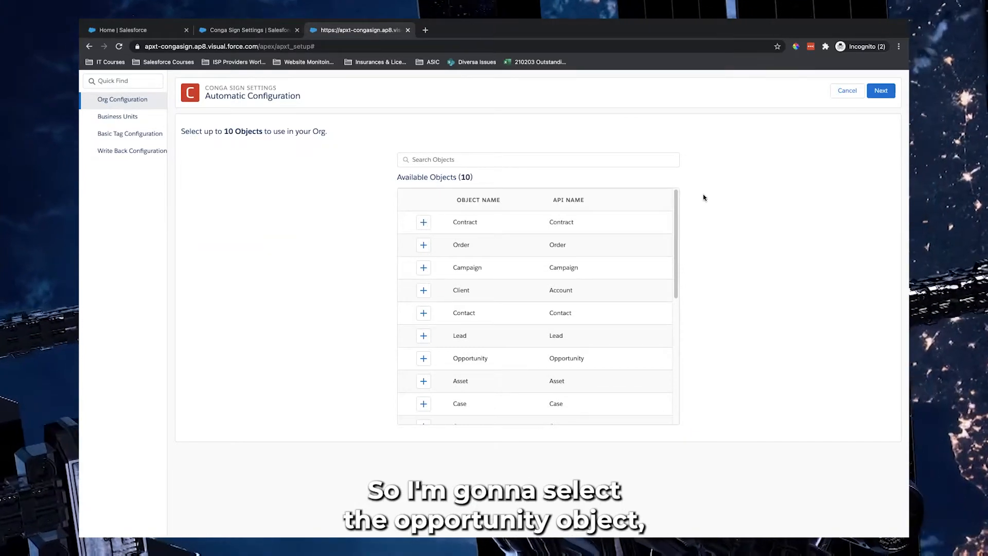
pyautogui.click(423, 358)
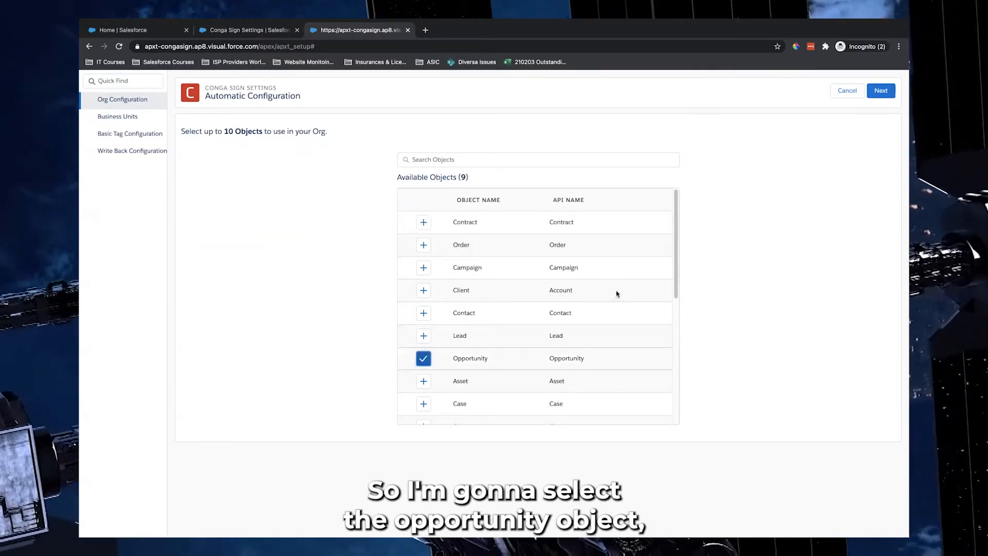
pyautogui.click(880, 90)
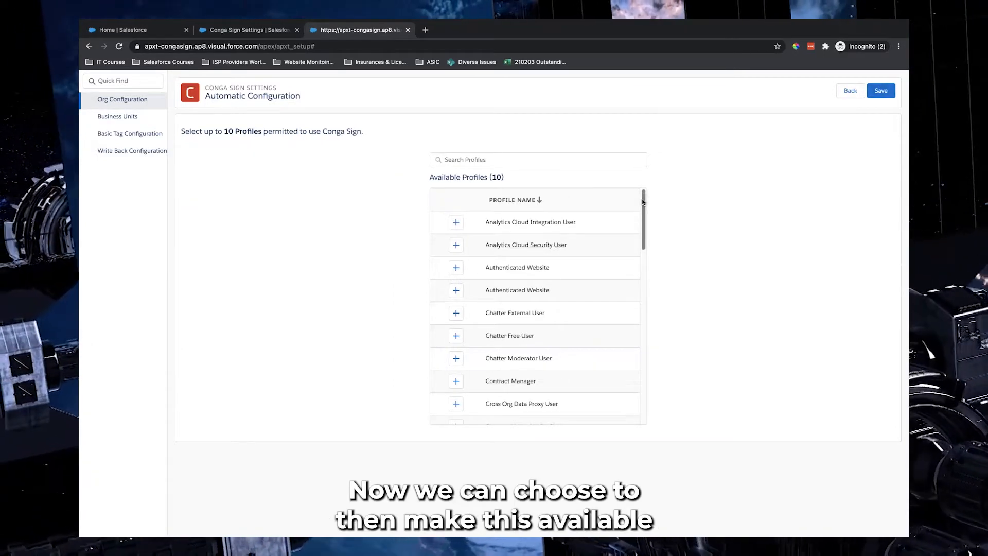
# Permit the System Administrator profile to use Conga Sign and save the automatic configuration.
pyautogui.moveTo(642, 200); pyautogui.dragTo(642, 390)
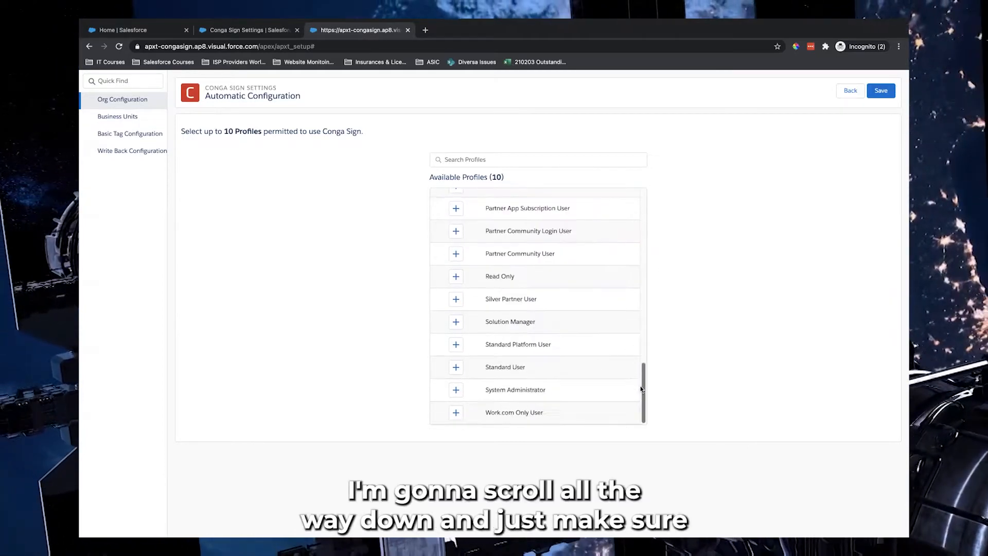
pyautogui.click(456, 390)
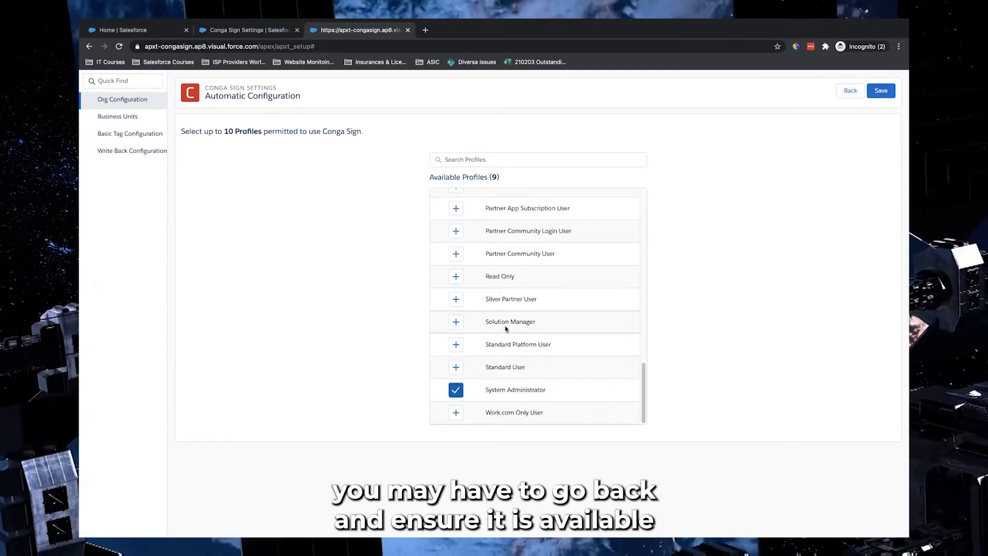
pyautogui.scroll(12, 505, 328)
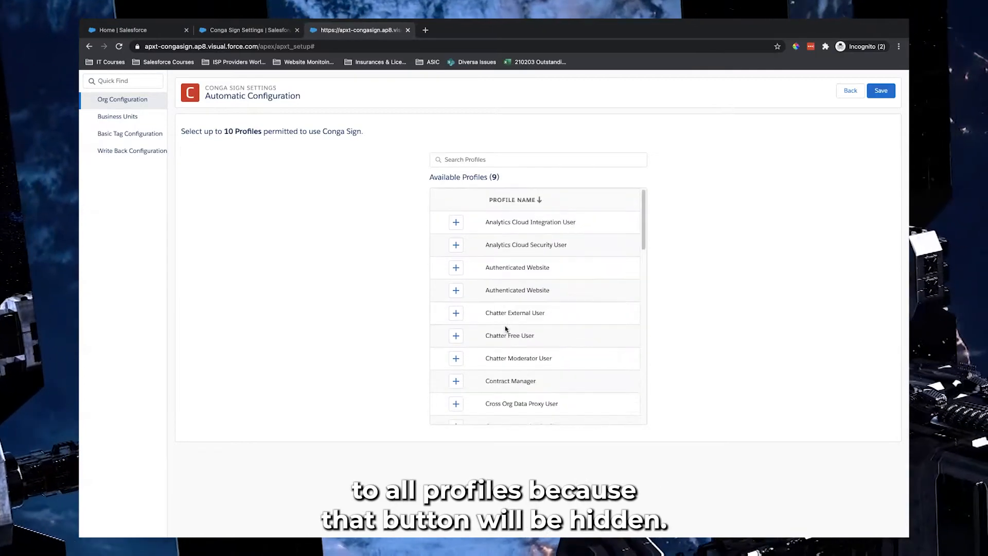
pyautogui.scroll(-12, 505, 328)
pyautogui.click(884, 93)
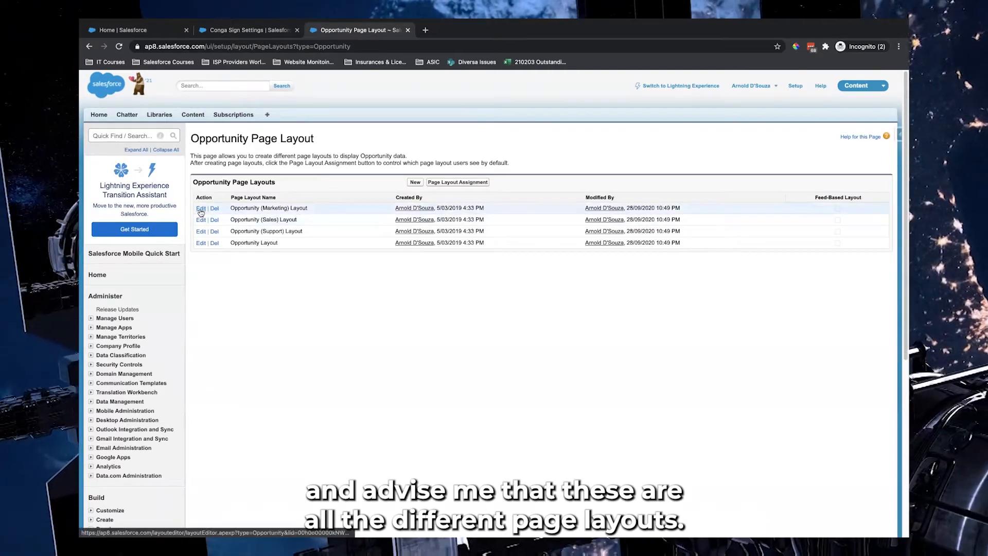
# From the page layout assignments, open Opportunity Layout, add Send with Conga Sign as the first Salesforce Mobile and Lightning Experience action, and save.
pyautogui.click(457, 182)
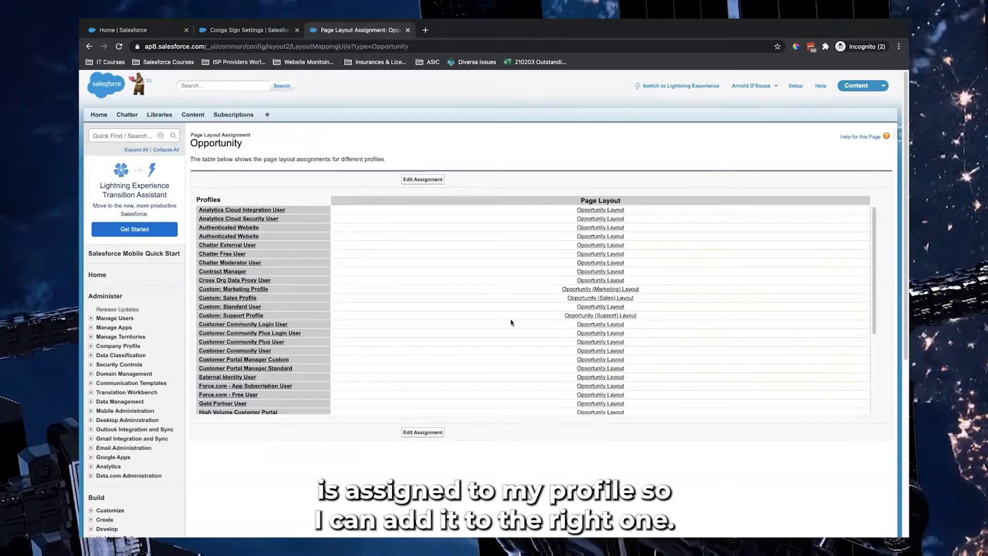
pyautogui.scroll(-5, 512, 348)
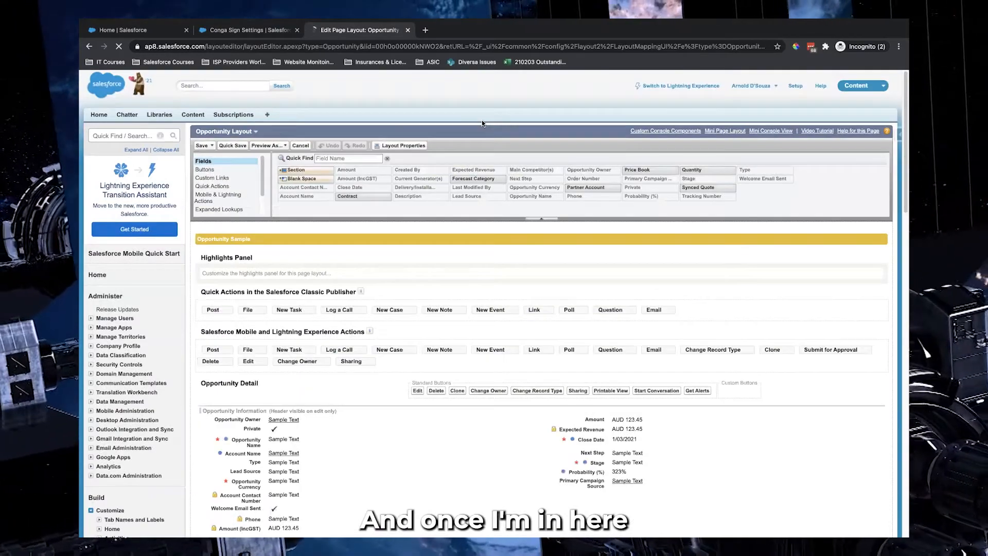
pyautogui.click(214, 182)
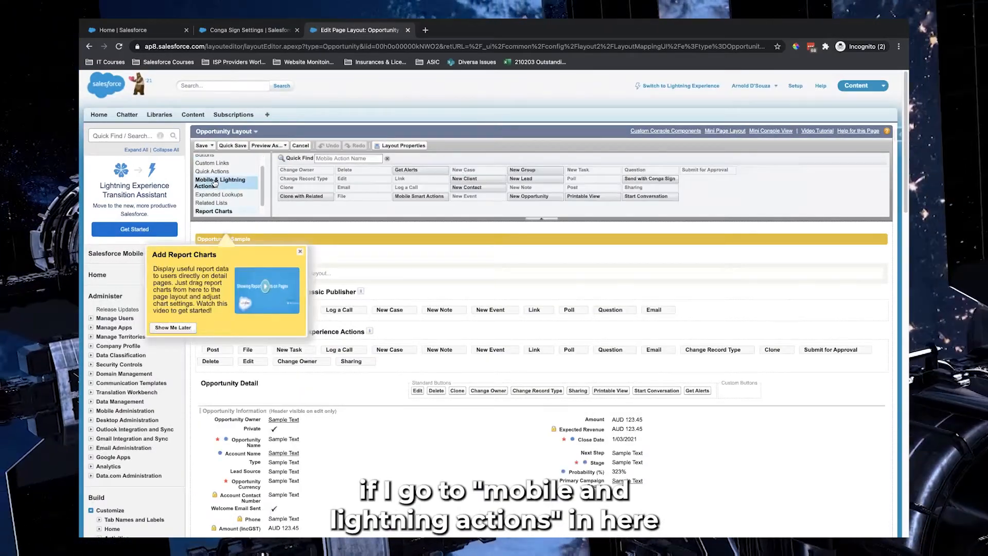
pyautogui.click(300, 252)
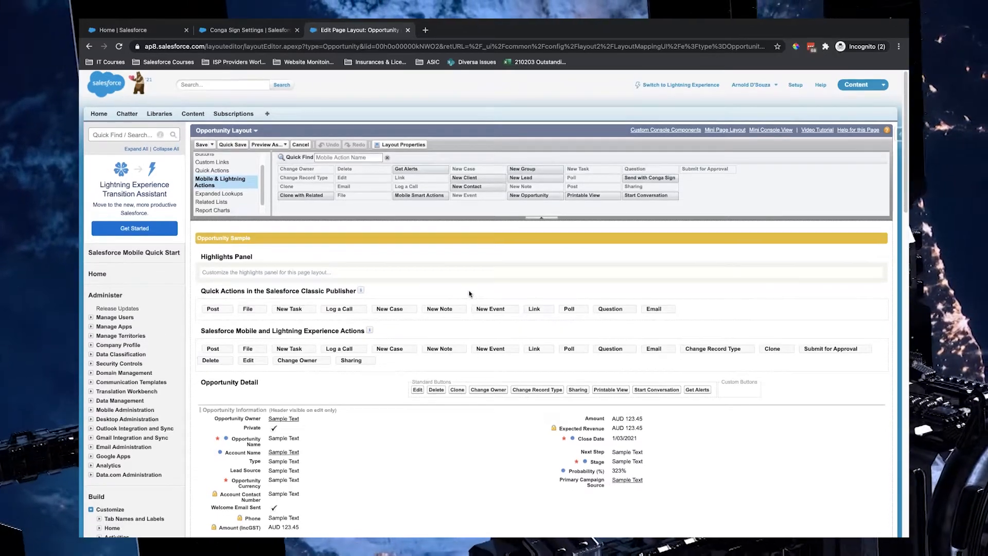
pyautogui.scroll(-1, 566, 232)
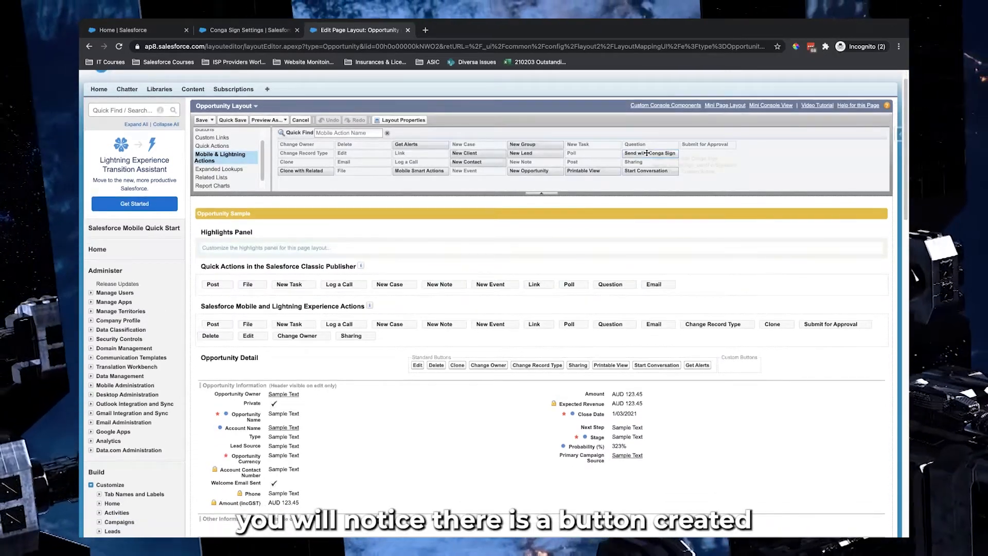
pyautogui.moveTo(646, 153)
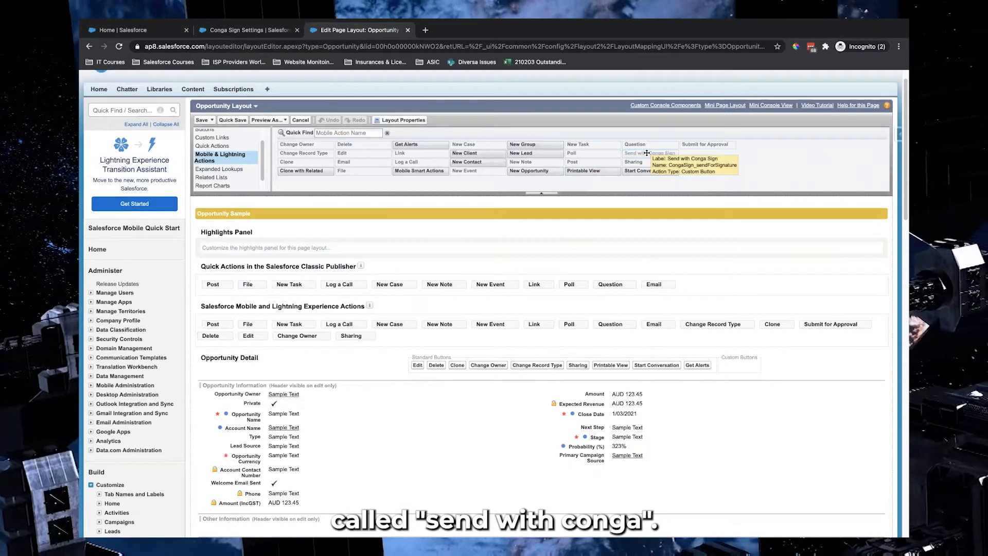
pyautogui.moveTo(640, 158); pyautogui.dragTo(204, 323)
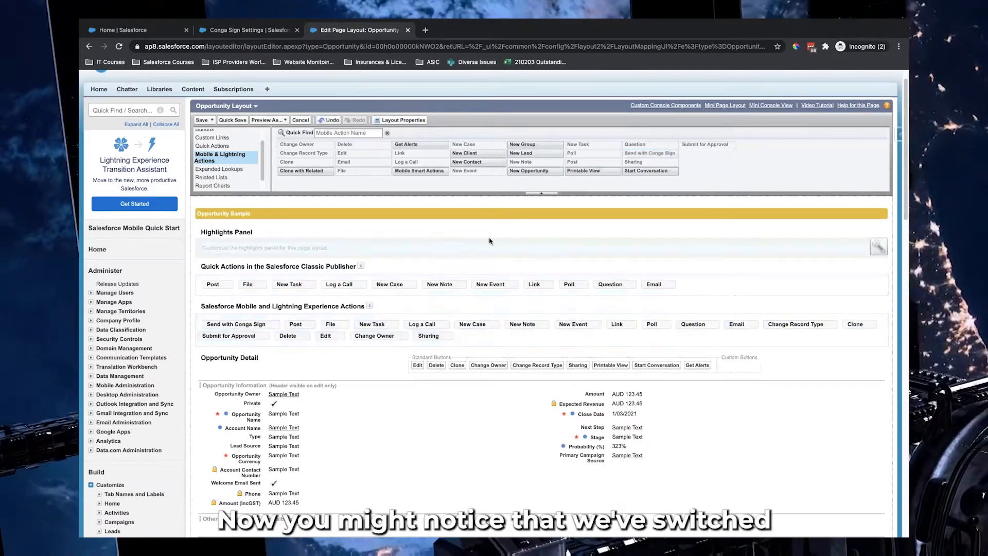
pyautogui.scroll(1, 488, 240)
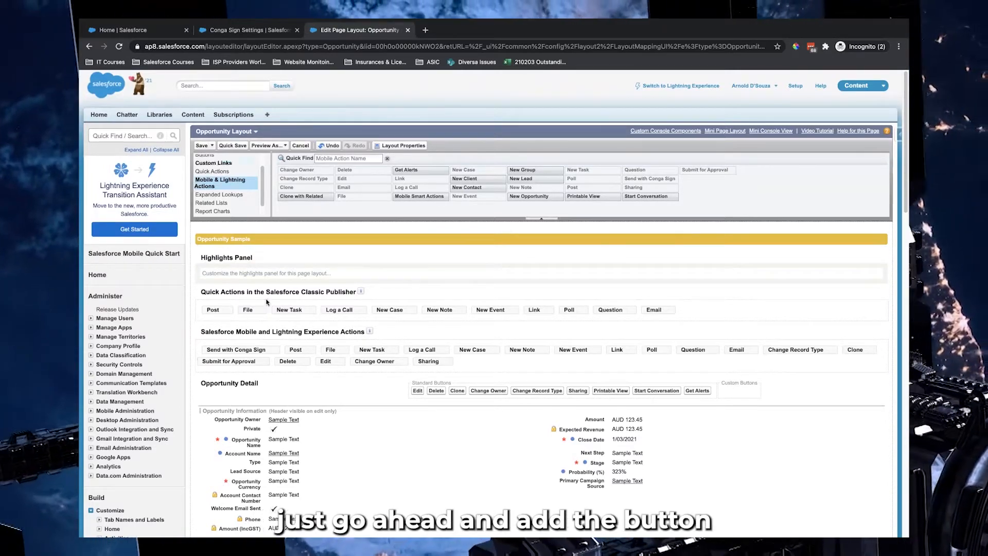
pyautogui.click(201, 146)
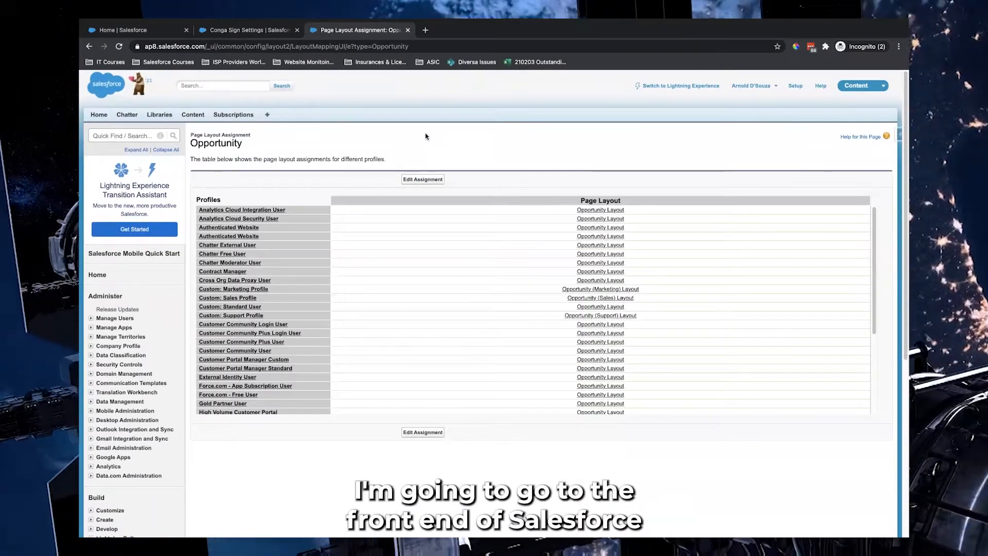
# Find Opportunities in Lightning Experience by searching for "opp", and display and pin the All Opportunities list view.
pyautogui.click(160, 30)
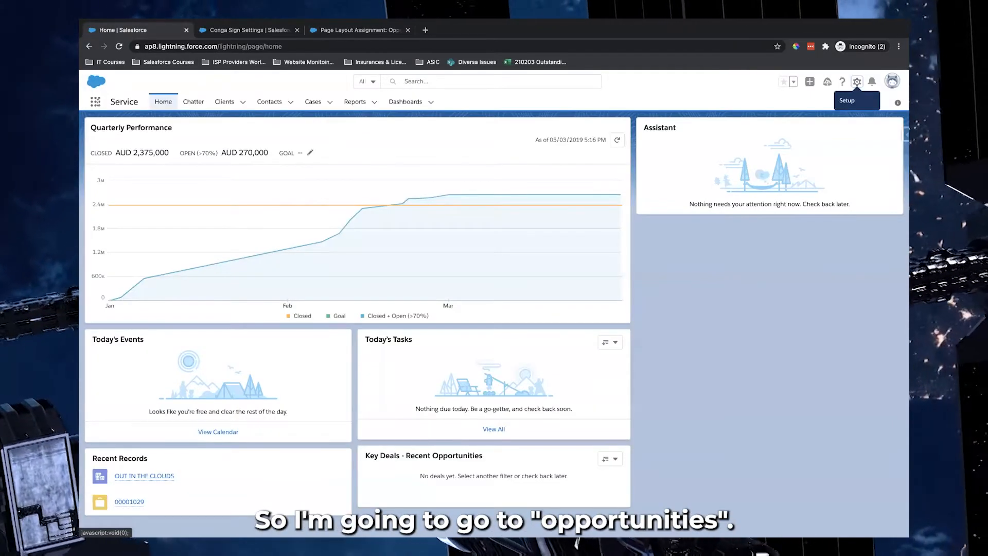
pyautogui.click(96, 103)
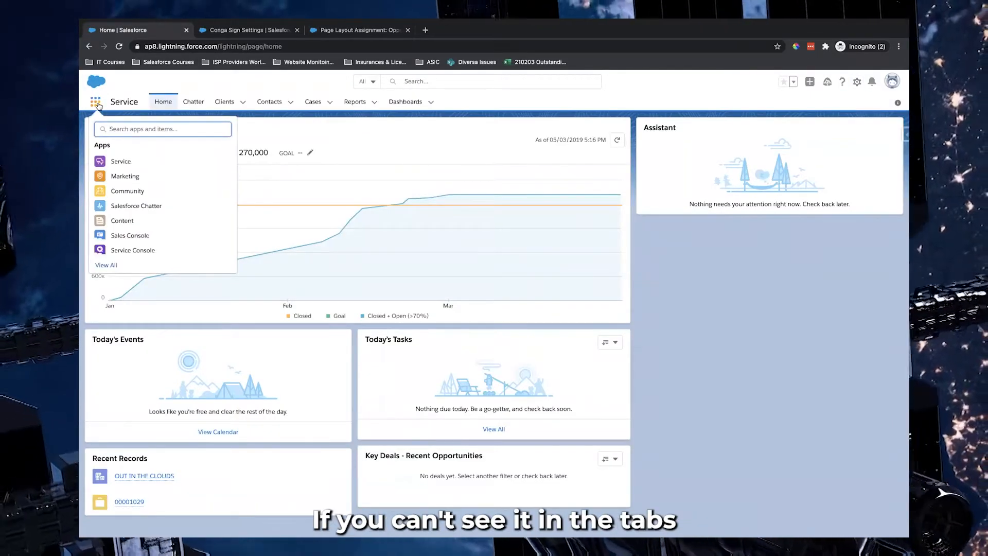
pyautogui.write('opp')
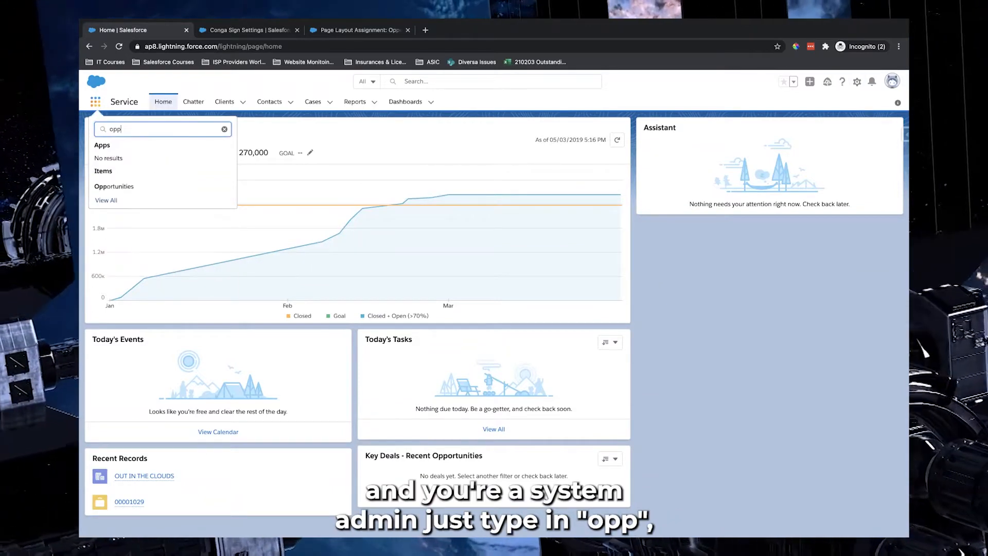
pyautogui.click(185, 185)
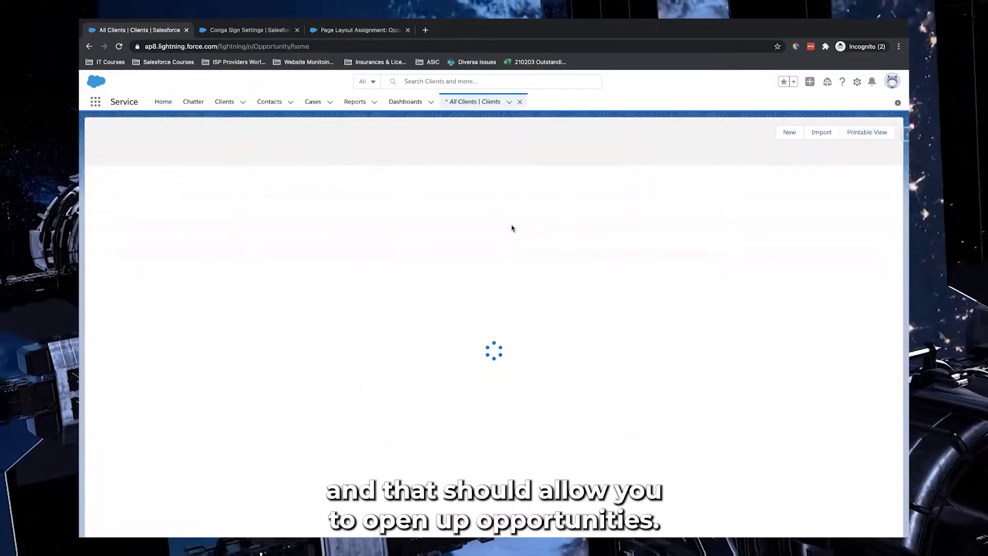
pyautogui.click(181, 137)
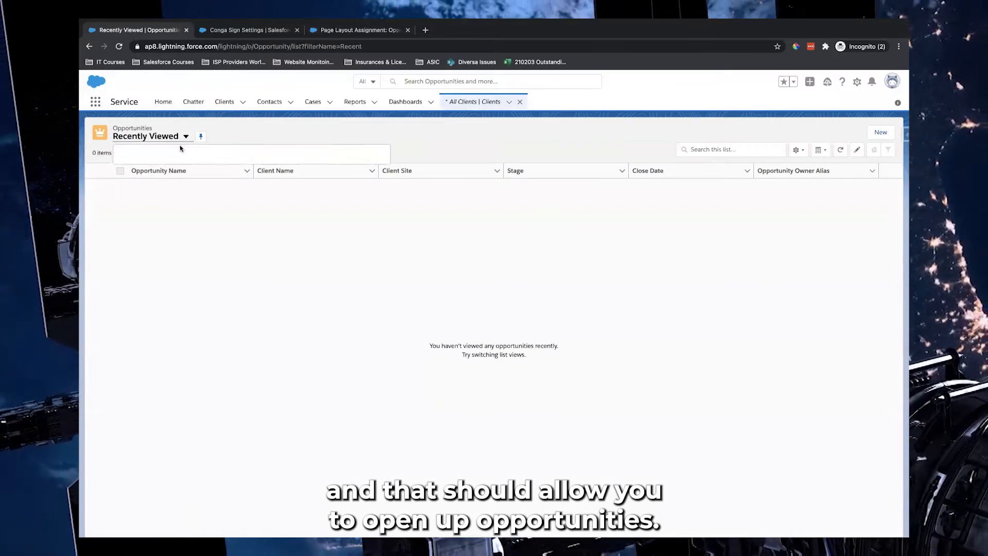
pyautogui.click(134, 223)
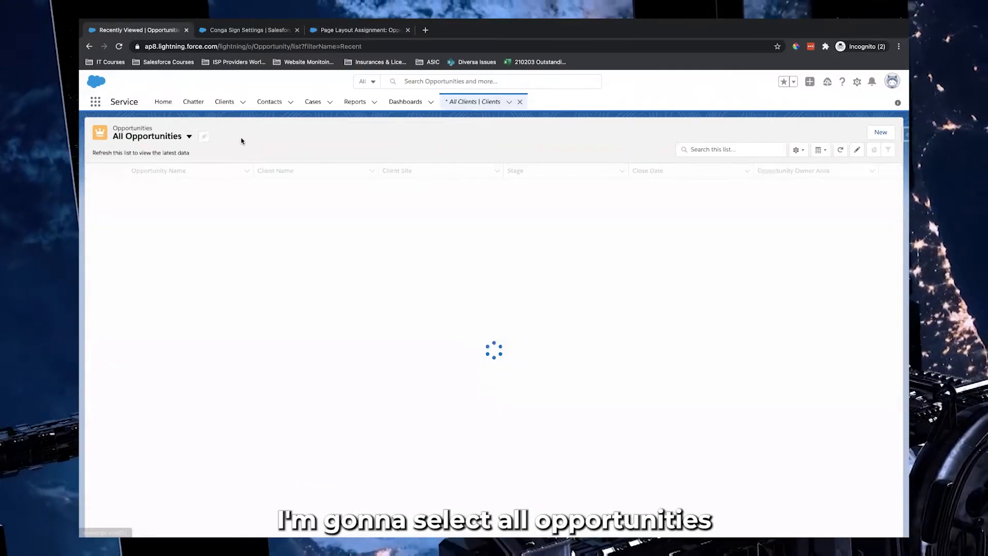
pyautogui.click(203, 137)
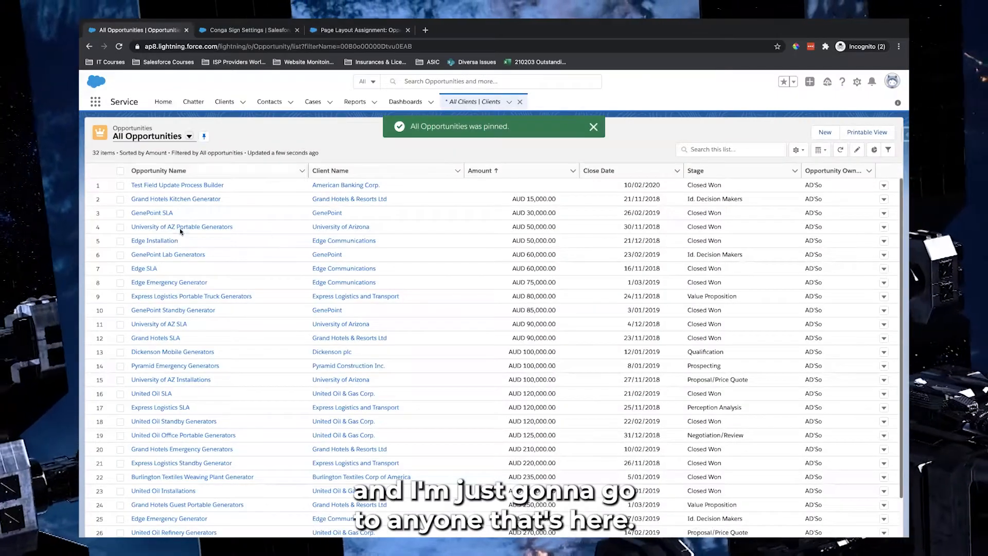
# Open the GenePoint SLA opportunity and look through its action buttons and related lists.
pyautogui.click(156, 214)
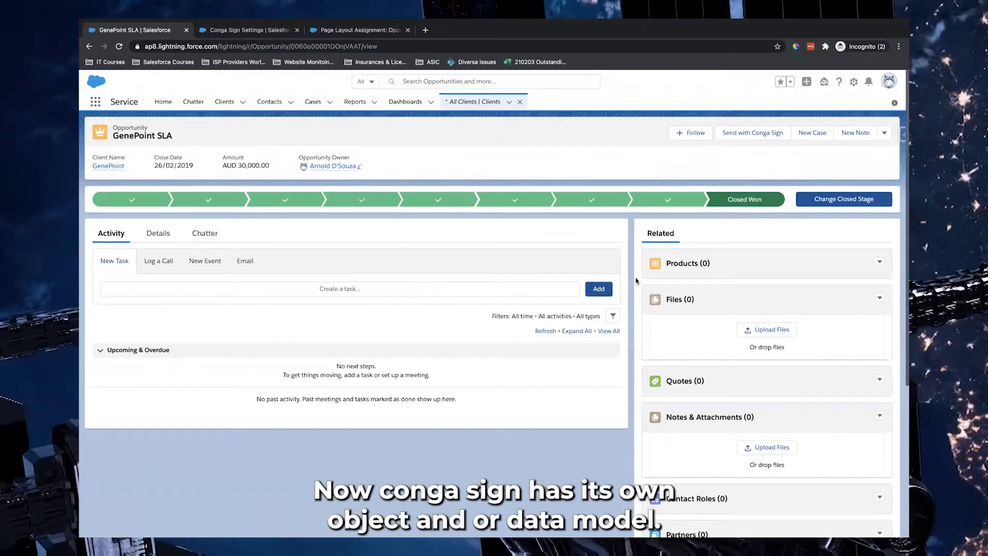
pyautogui.scroll(-5, 635, 283)
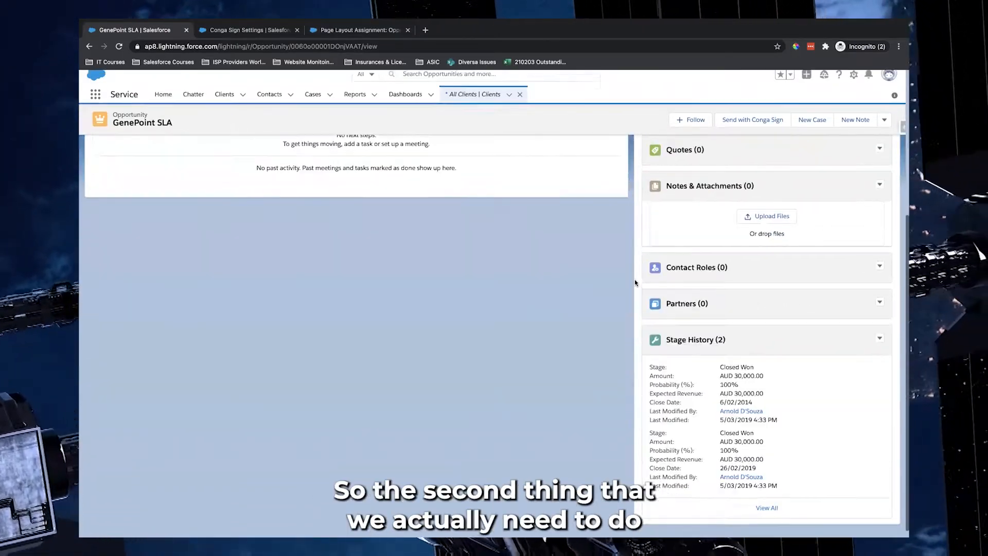
pyautogui.scroll(5, 634, 283)
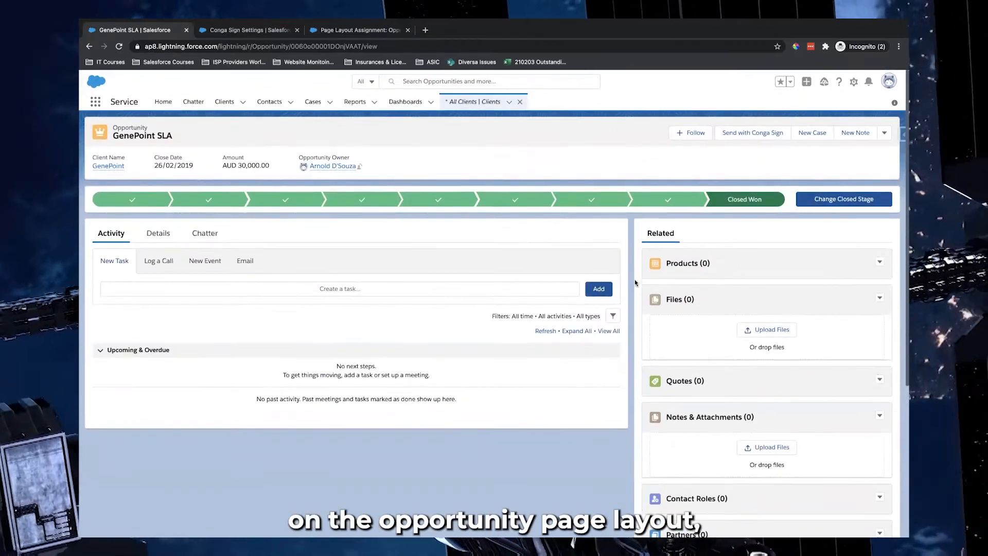
# Add Conga Sign Transactions as the first related list on Opportunity Layout and save, overwriting users' related list customizations.
pyautogui.click(350, 33)
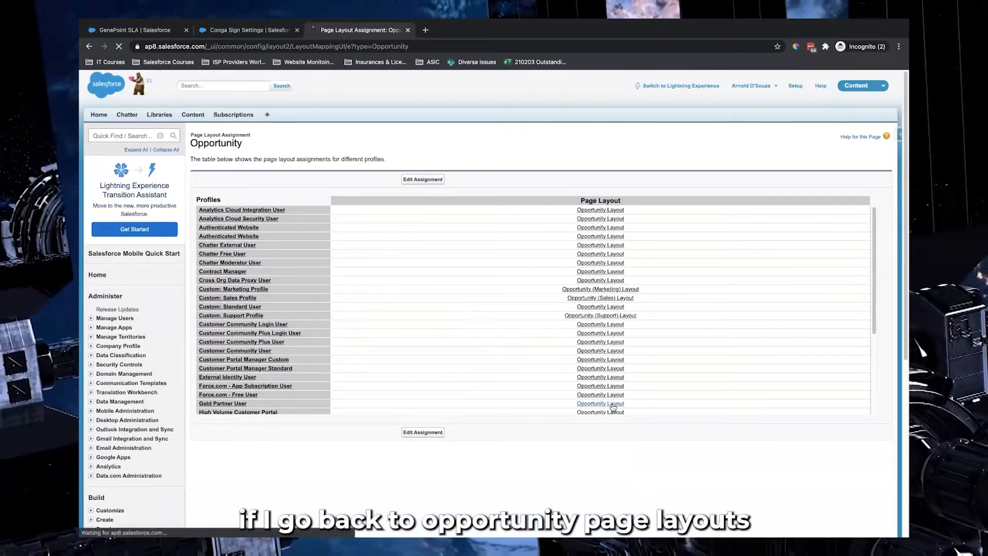
pyautogui.click(597, 403)
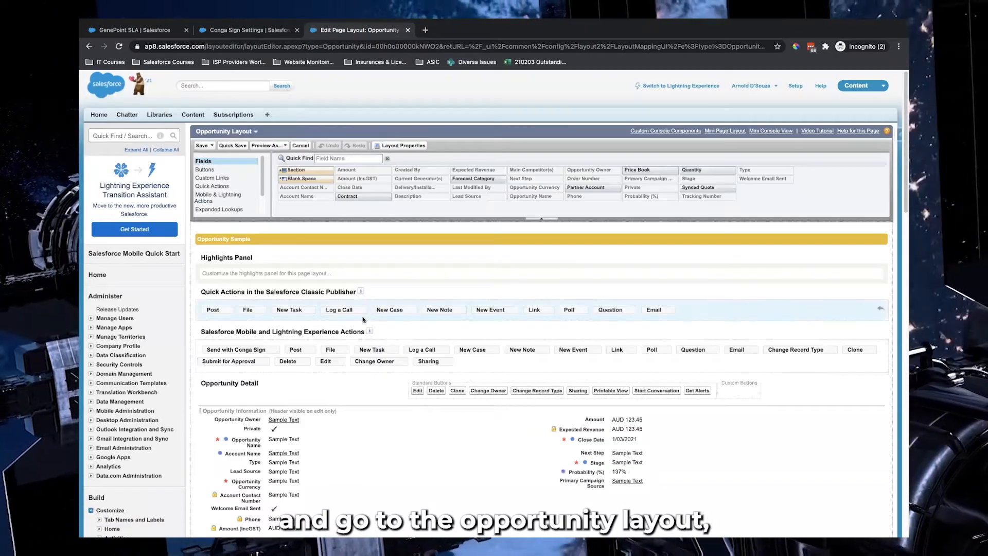
pyautogui.scroll(-2, 240, 188)
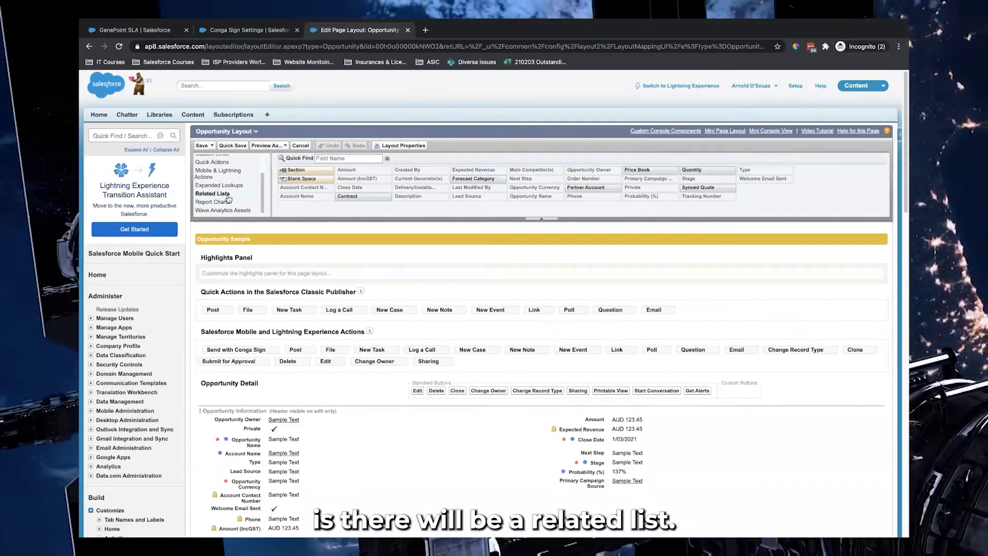
pyautogui.click(212, 193)
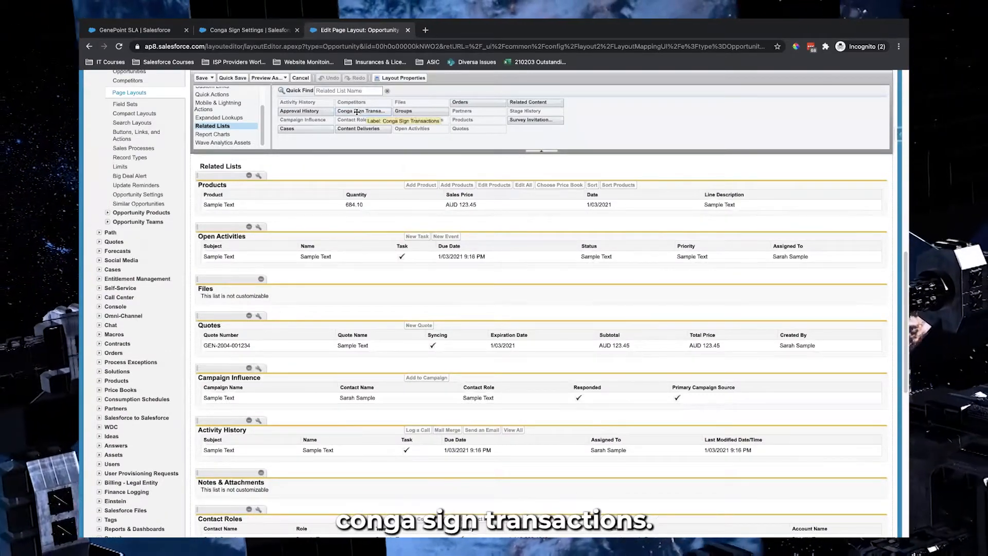
pyautogui.moveTo(356, 112); pyautogui.dragTo(295, 208)
pyautogui.scroll(1, 276, 221)
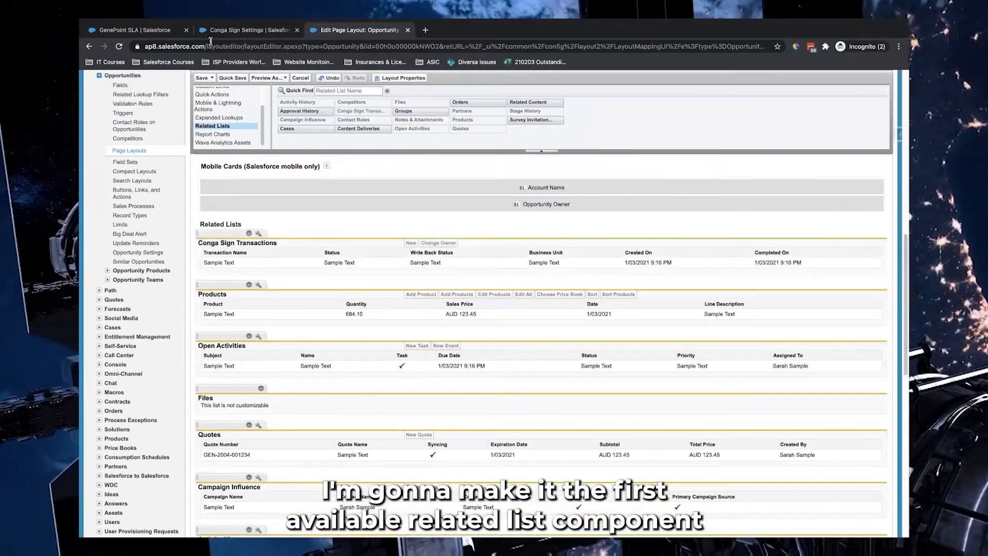
pyautogui.click(203, 78)
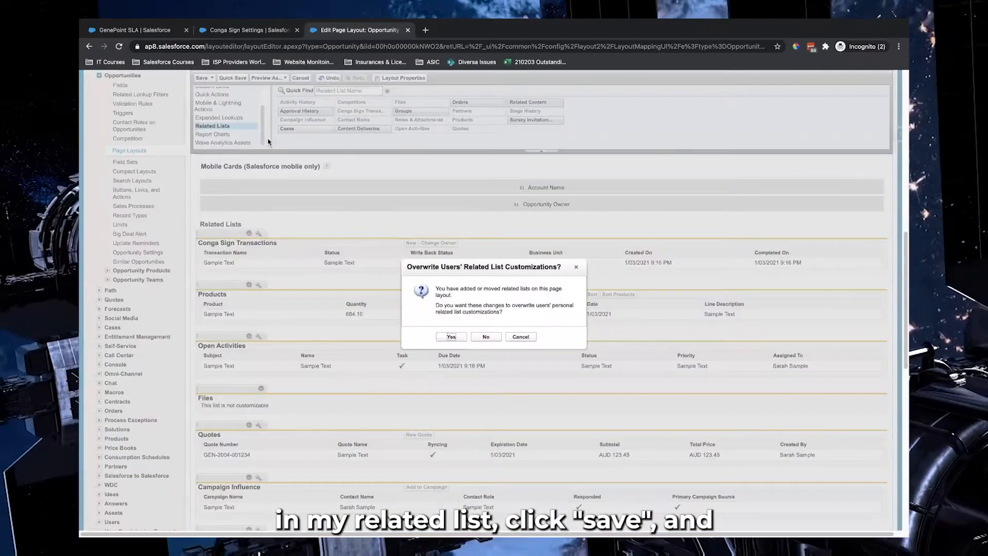
pyautogui.click(449, 337)
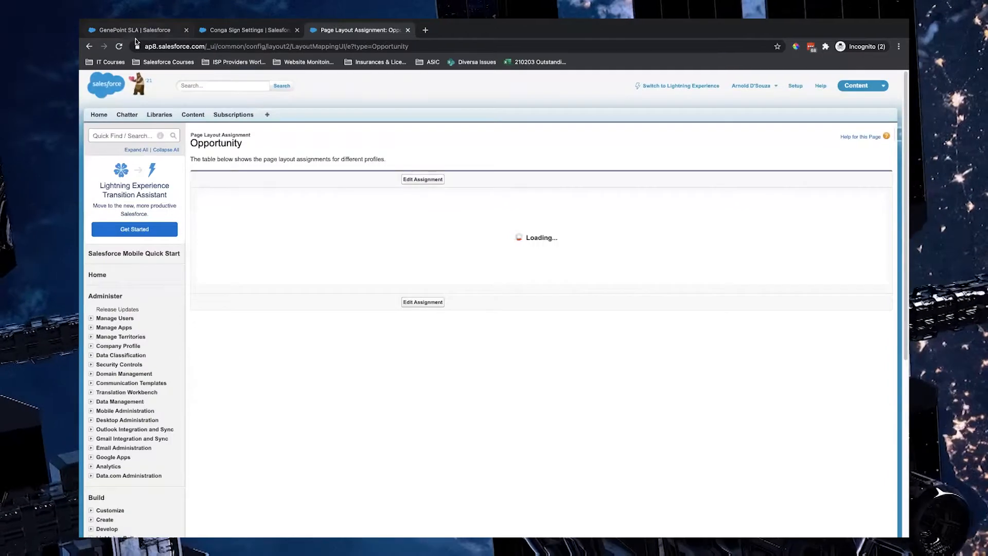
# Return to the All Opportunities list, sort it by newest close date, and look for an opportunity that is still open.
pyautogui.click(150, 33)
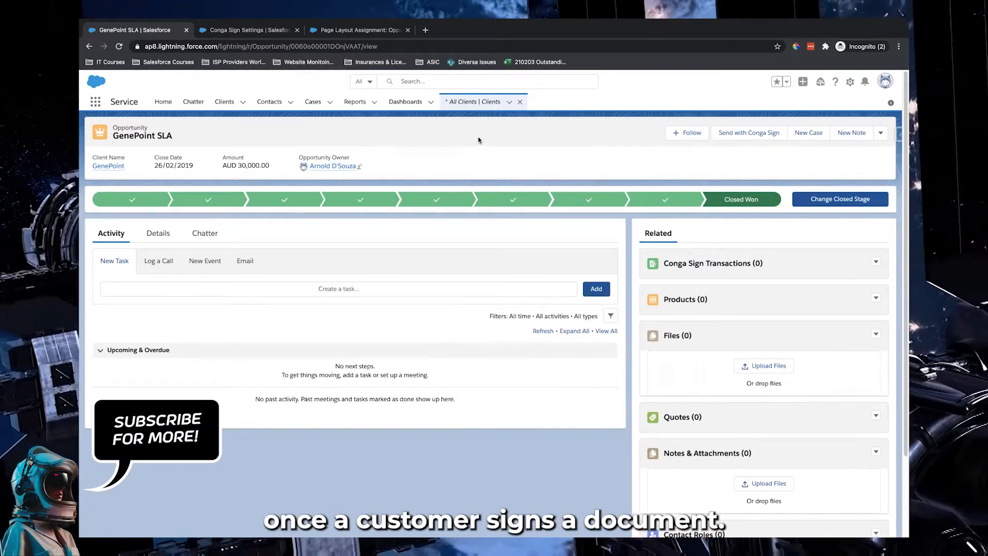
pyautogui.click(468, 105)
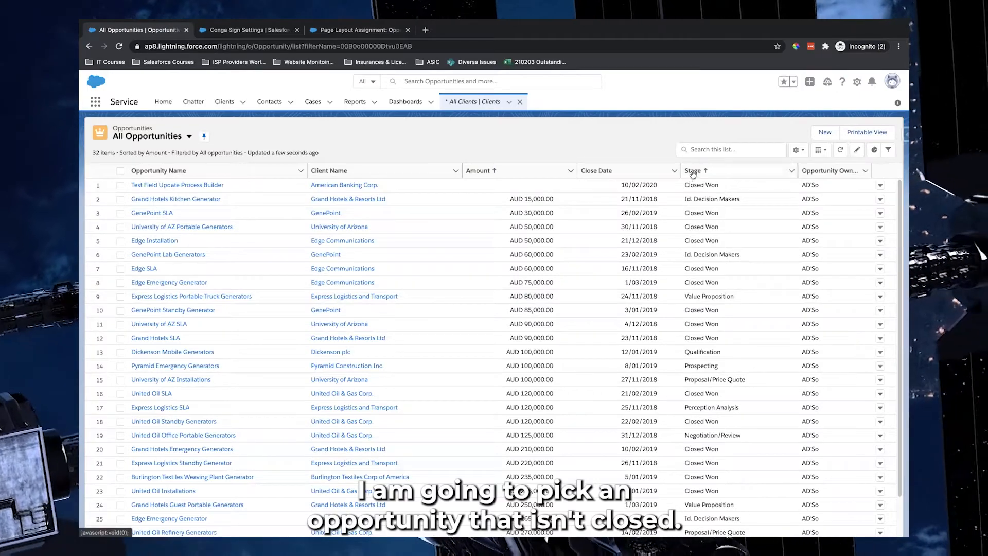
pyautogui.click(607, 171)
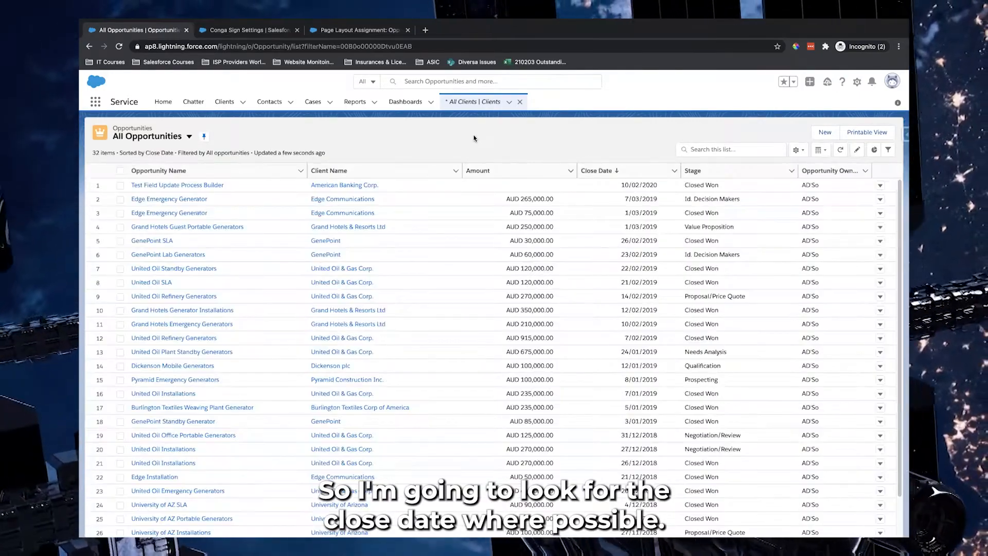
pyautogui.click(600, 172)
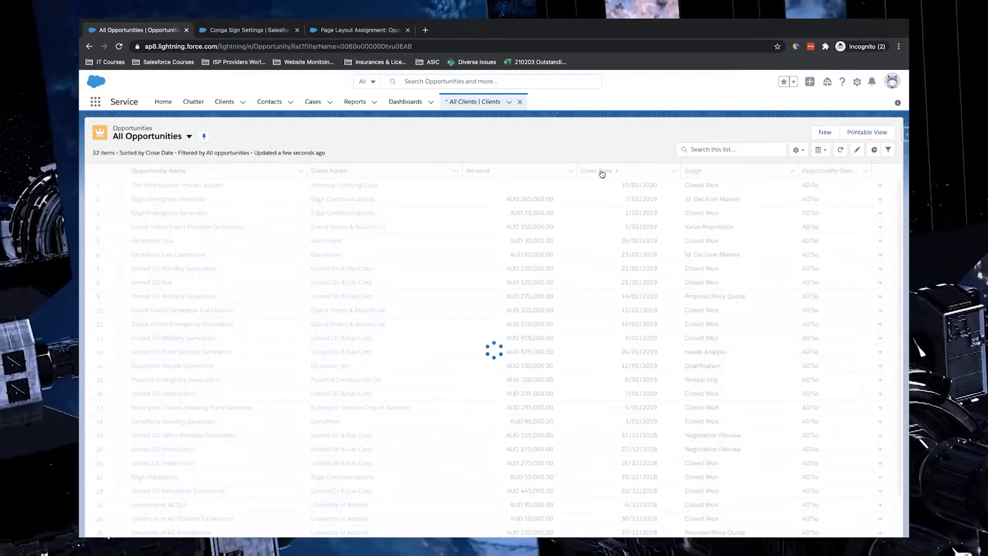
pyautogui.click(601, 171)
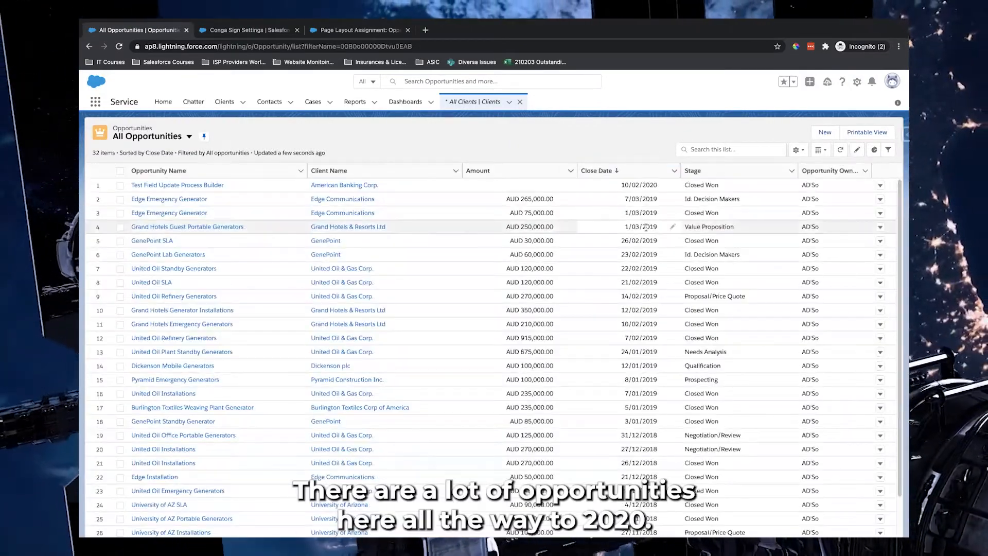
pyautogui.scroll(-2, 646, 227)
pyautogui.scroll(2, 645, 227)
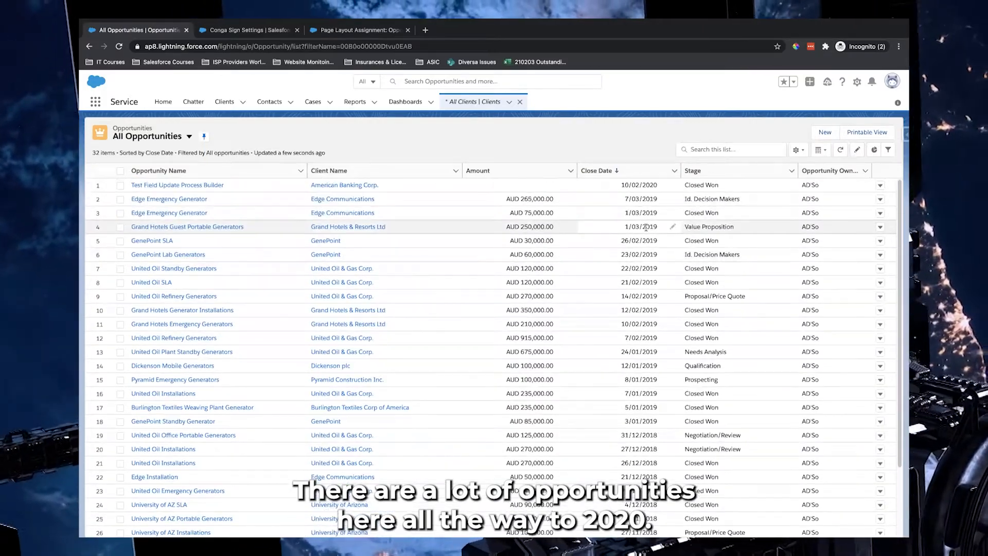
pyautogui.scroll(-2, 645, 227)
pyautogui.scroll(2, 646, 227)
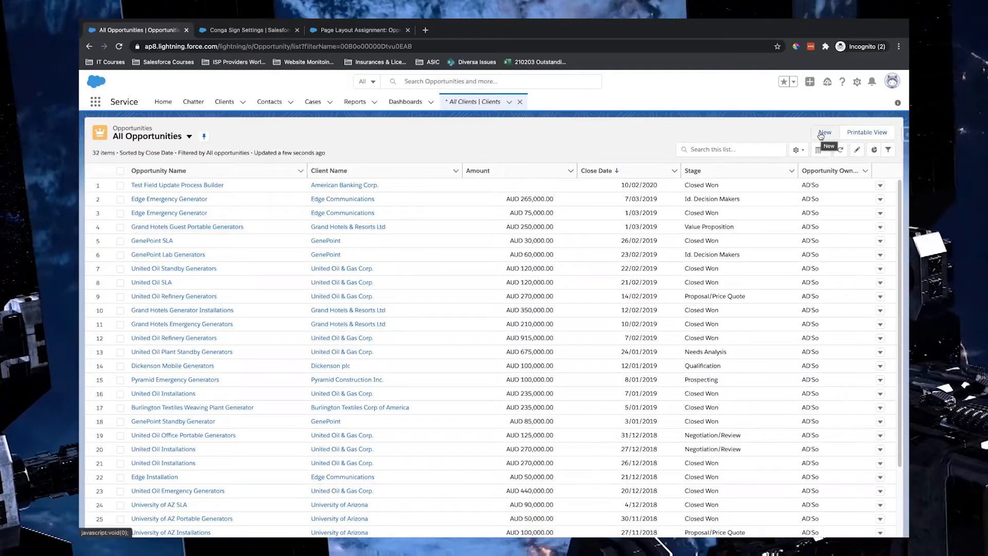
# Start a new opportunity named Conga Sign Test with close date 2/03/2021 and client OUT IN THE CLOUDS.
pyautogui.click(823, 133)
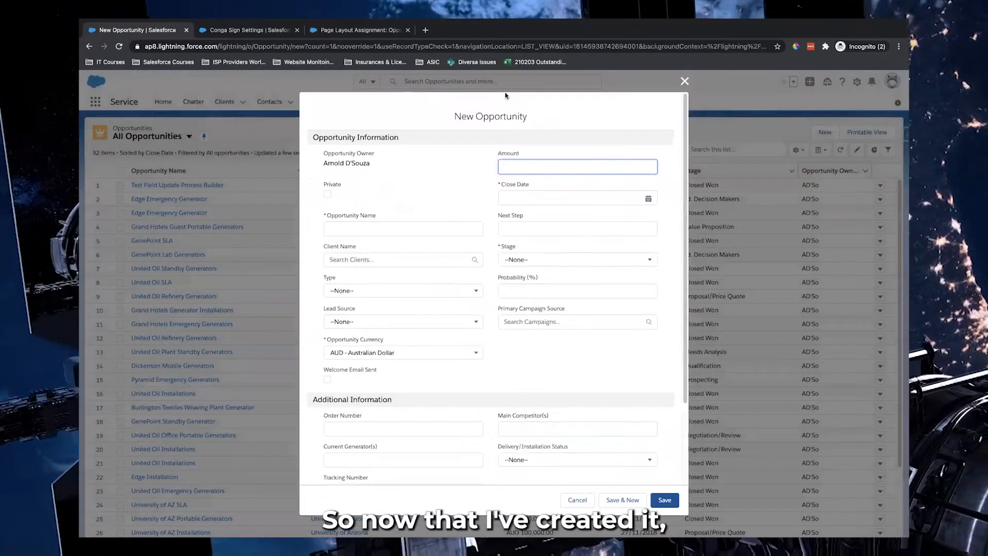
pyautogui.click(396, 230)
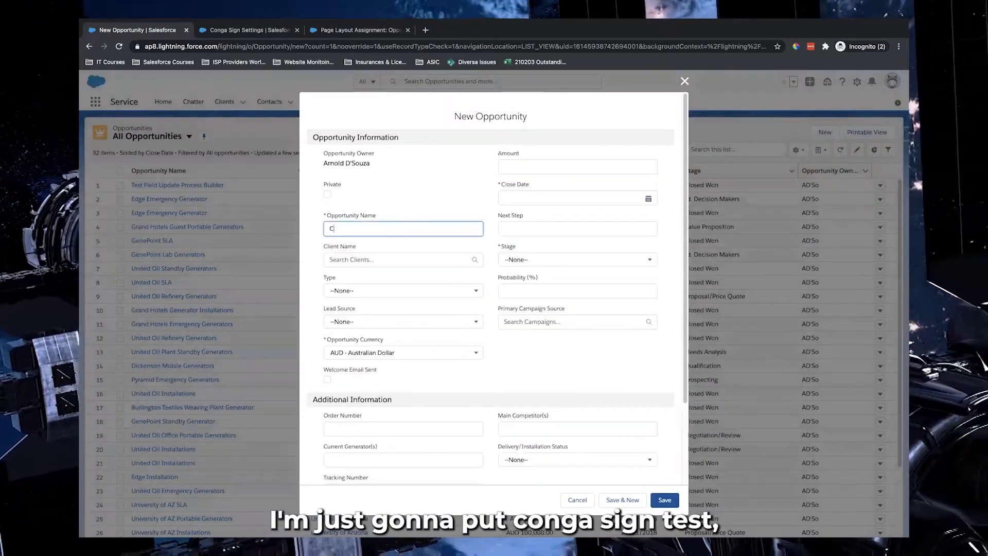
pyautogui.click(450, 202)
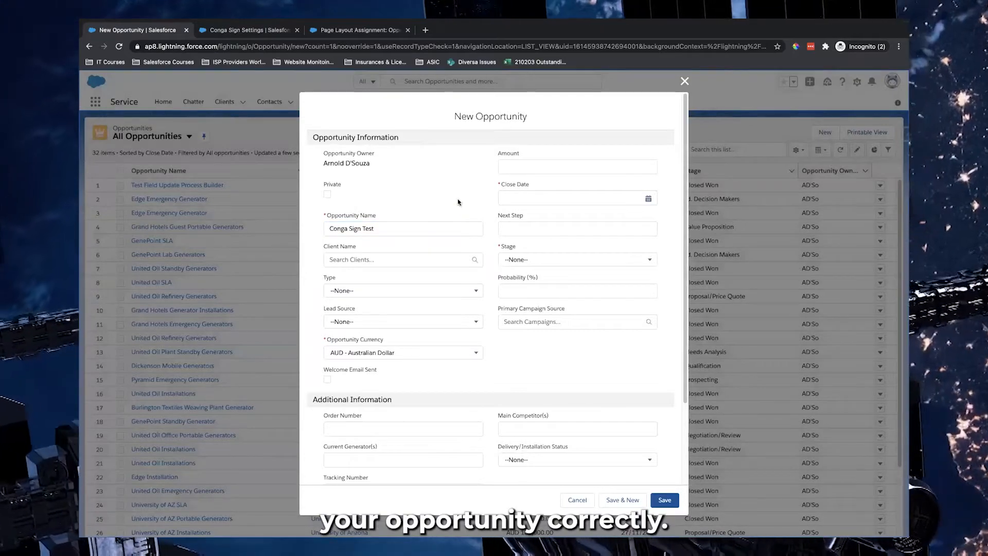
pyautogui.click(521, 196)
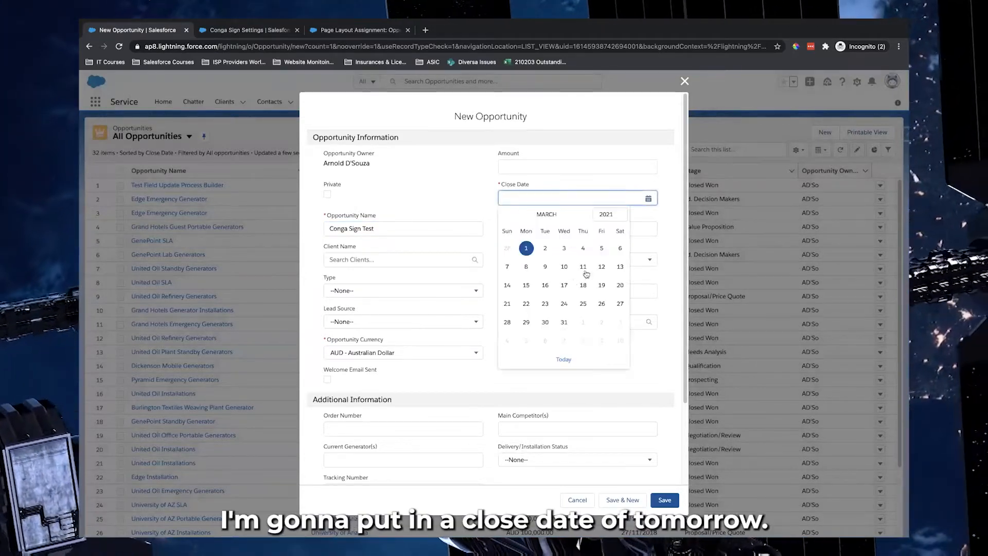
pyautogui.click(545, 249)
pyautogui.click(385, 260)
pyautogui.click(391, 281)
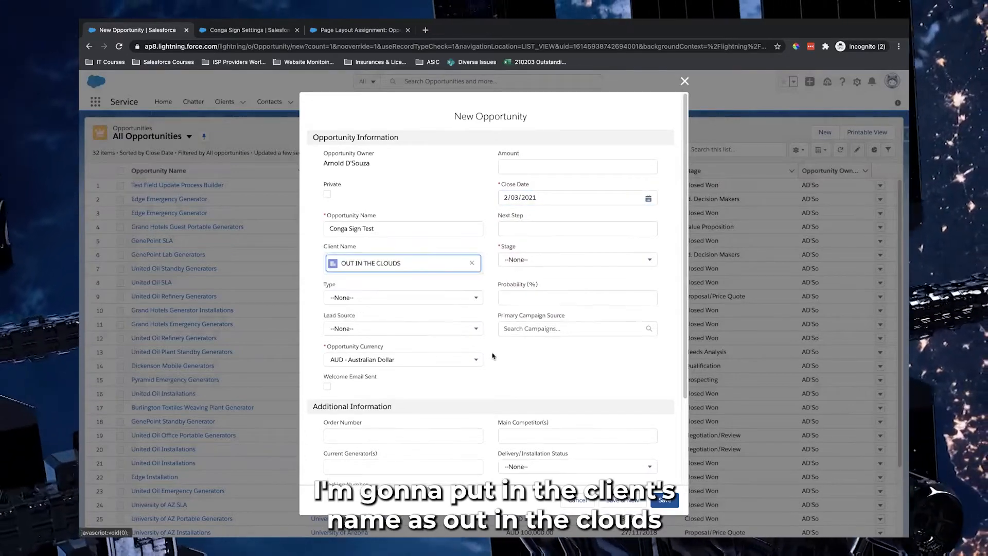
# Set the new opportunity's lead source to Web and its type to New Customer.
pyautogui.click(415, 329)
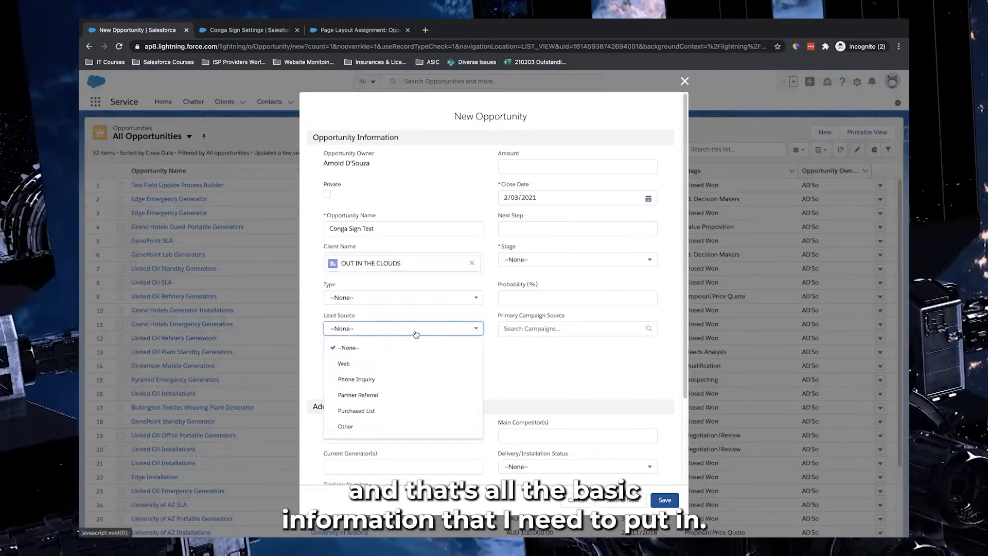
pyautogui.click(403, 365)
pyautogui.click(463, 297)
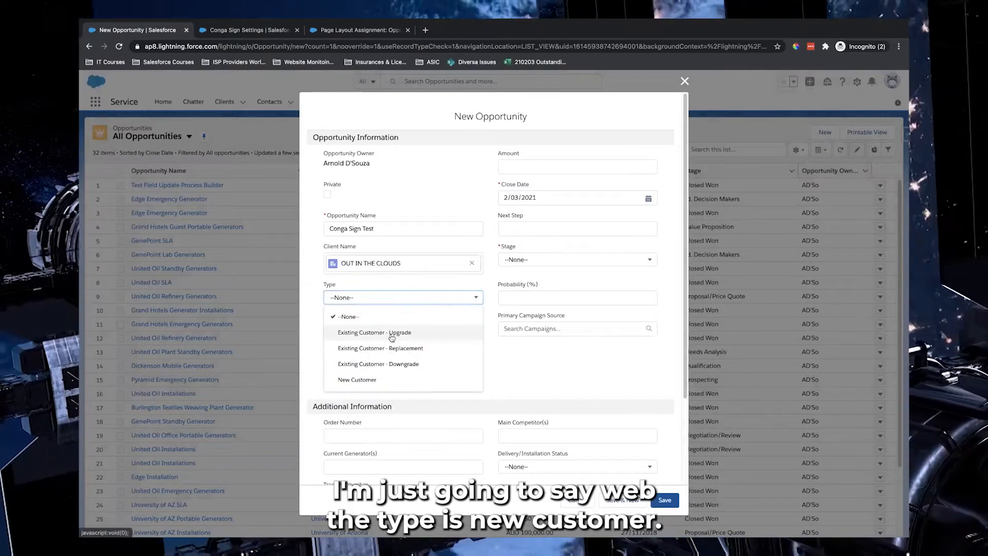
pyautogui.click(410, 382)
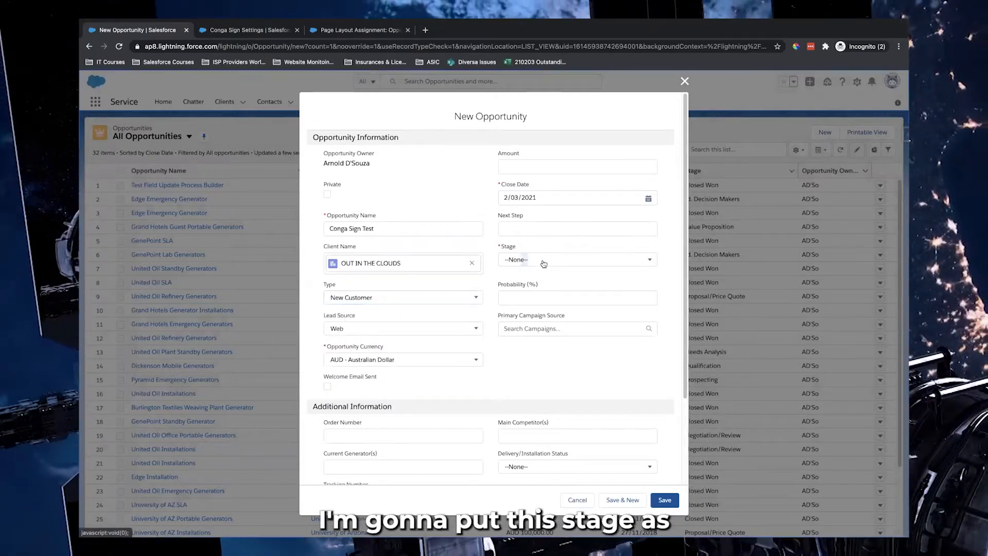
# Set the opportunity's stage to Negotiation/Review, check the remaining fields, and save the record.
pyautogui.click(542, 260)
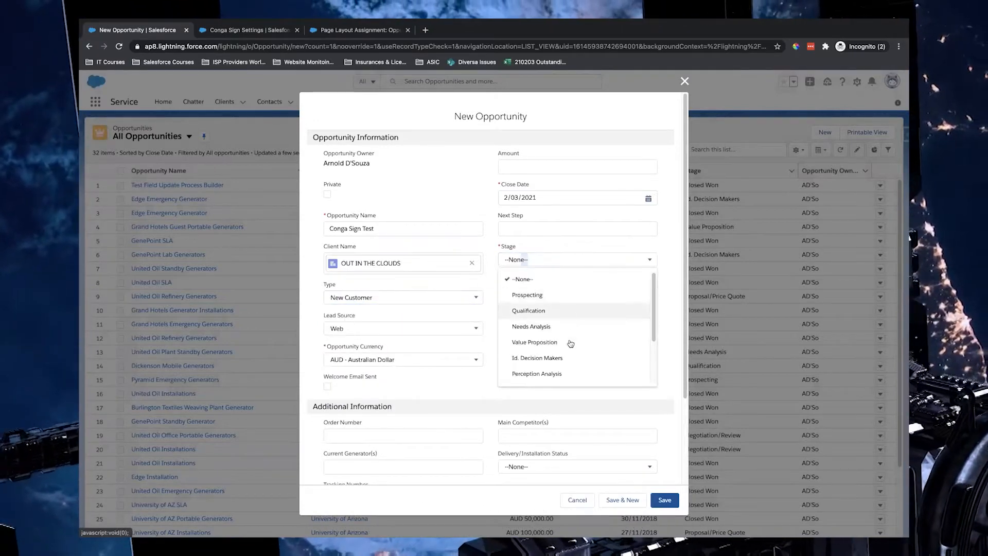
pyautogui.scroll(-2, 592, 361)
pyautogui.scroll(-1, 594, 362)
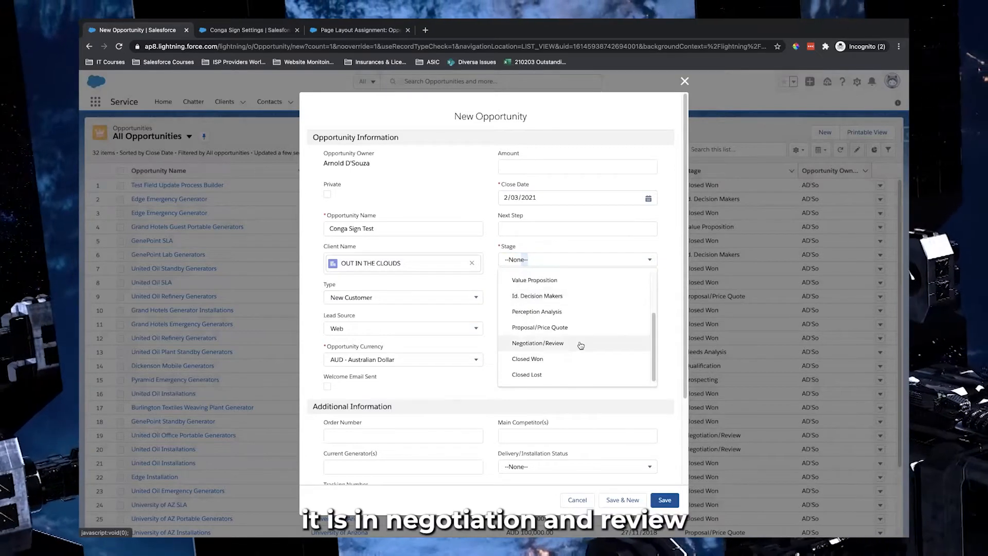
pyautogui.click(578, 343)
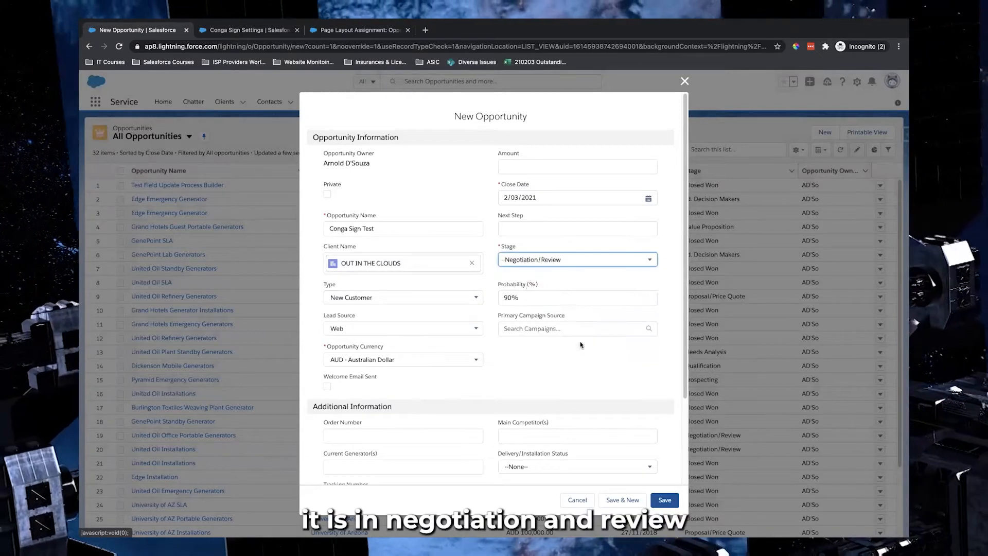
pyautogui.click(491, 259)
pyautogui.scroll(-1, 491, 260)
pyautogui.scroll(-2, 491, 259)
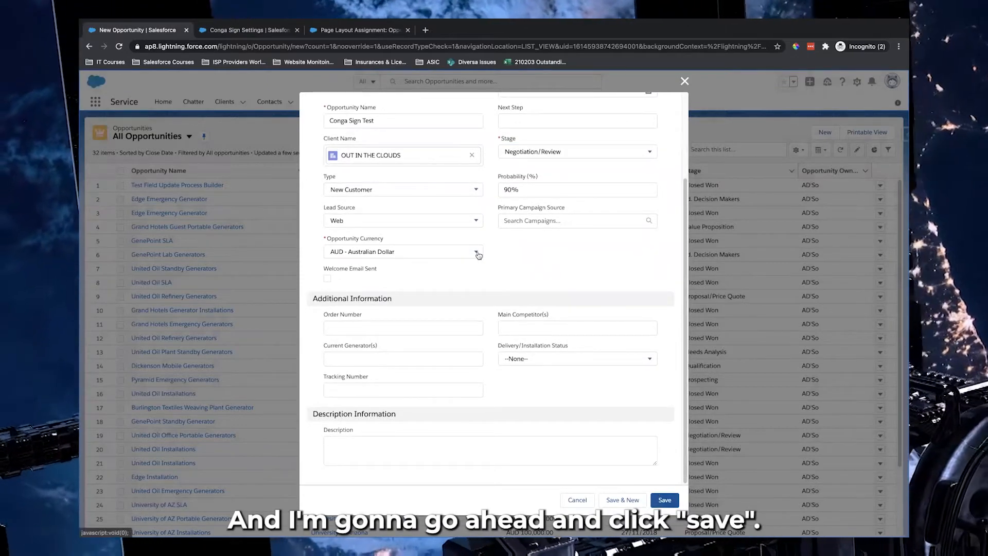
pyautogui.scroll(3, 566, 437)
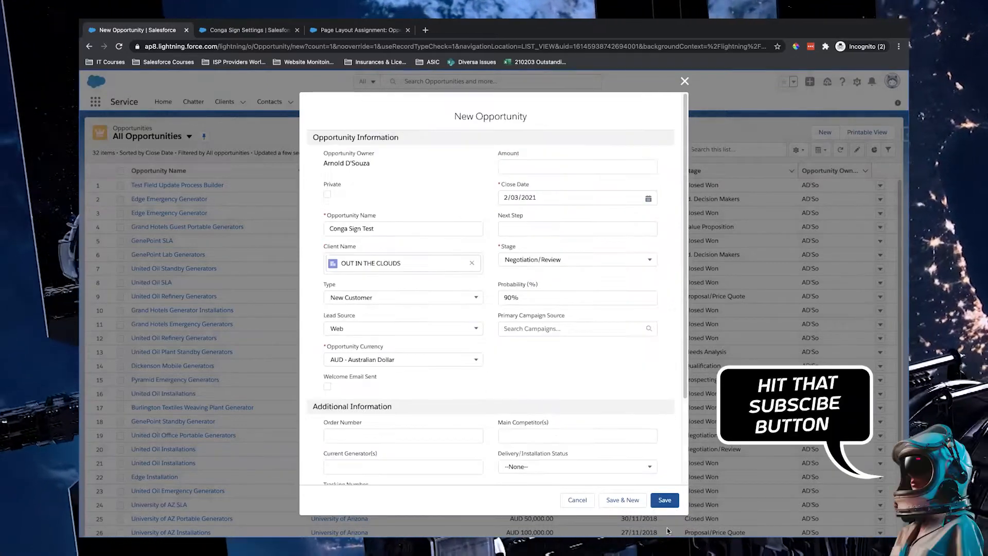
pyautogui.click(665, 500)
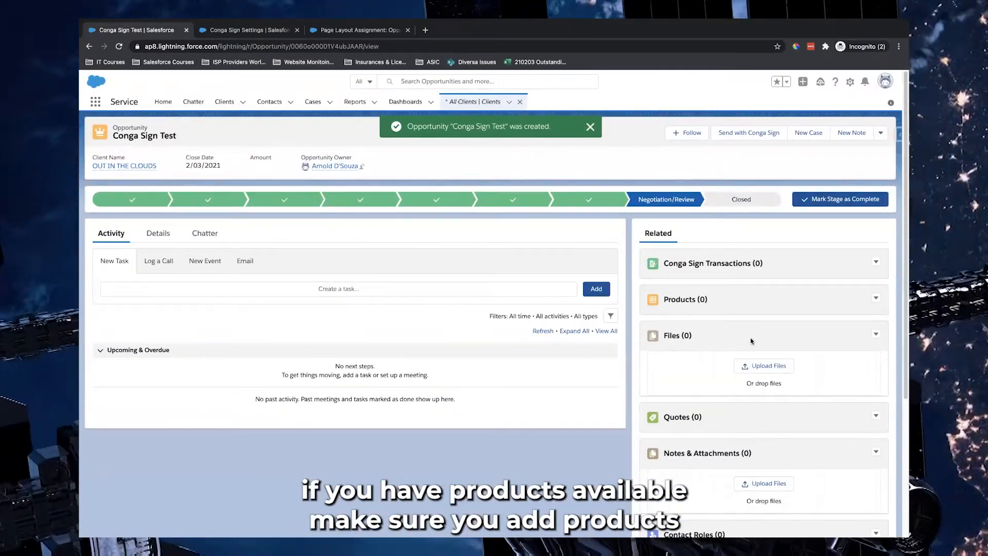
# Start adding products to the Conga Sign Test opportunity and associate it with the Standard price book.
pyautogui.click(877, 299)
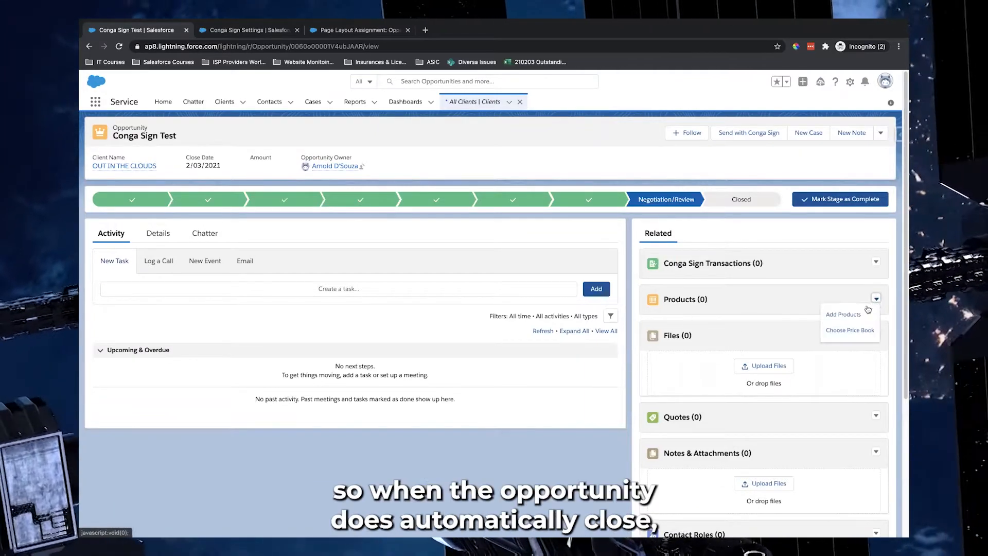
pyautogui.click(846, 315)
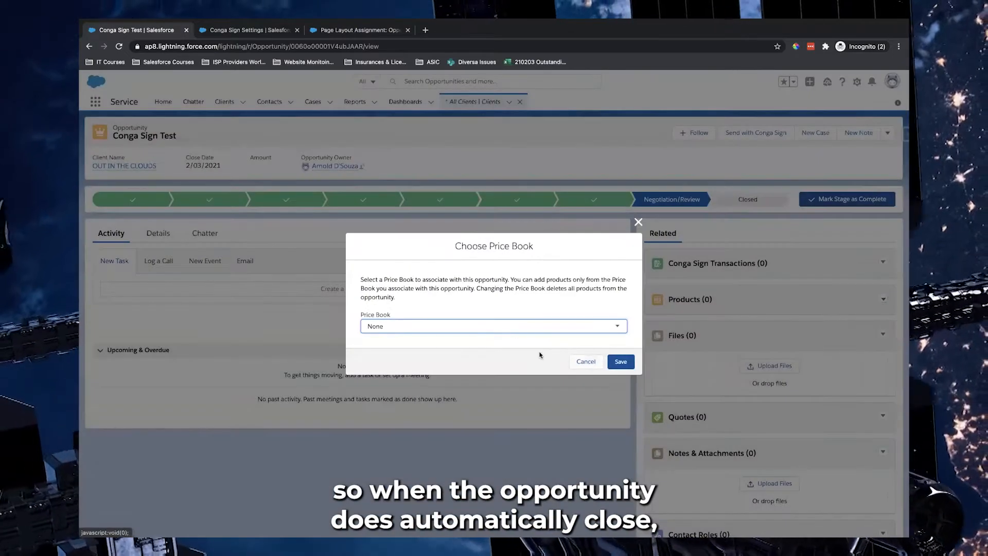
pyautogui.click(501, 326)
pyautogui.click(473, 335)
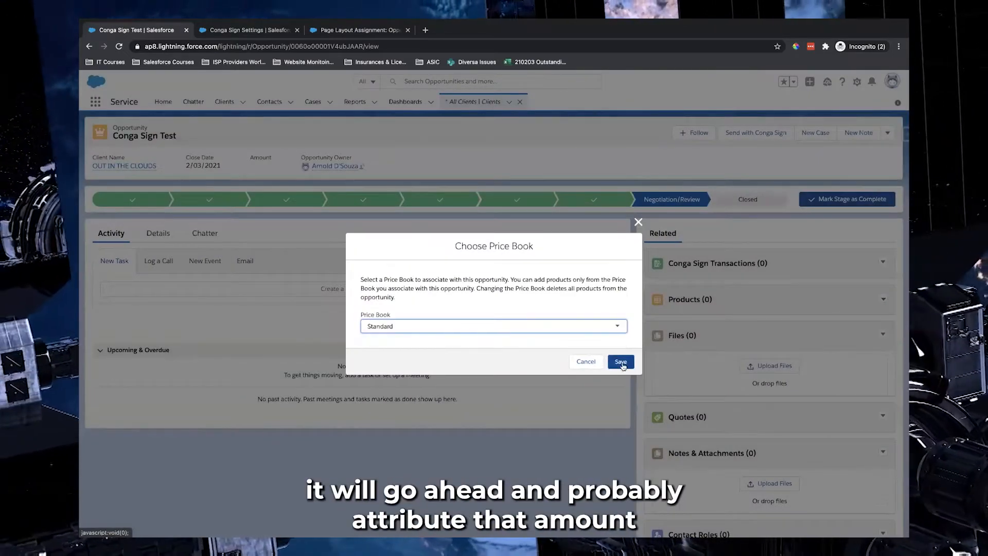
pyautogui.click(620, 362)
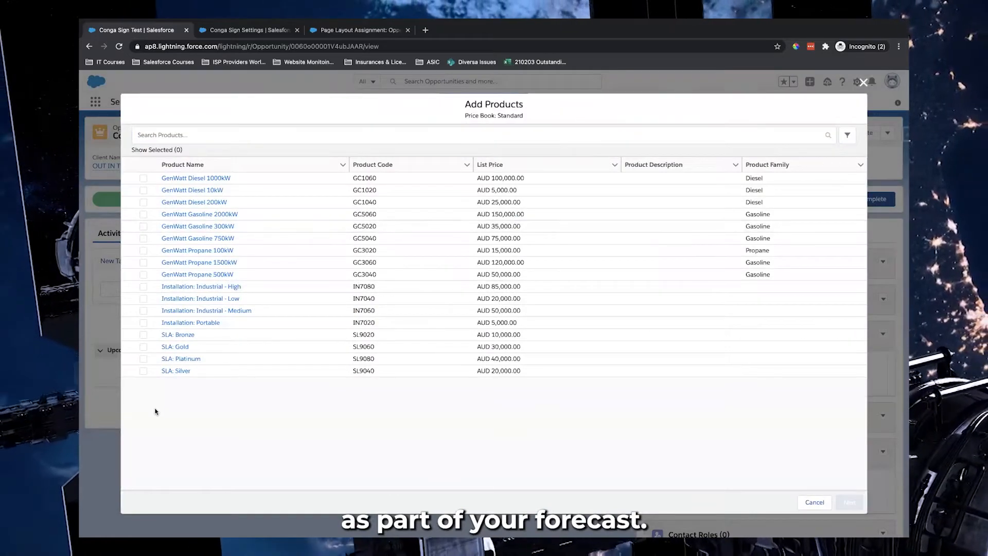
# Add the SLA: Gold product to the opportunity with a quantity of 1 and save it.
pyautogui.click(144, 346)
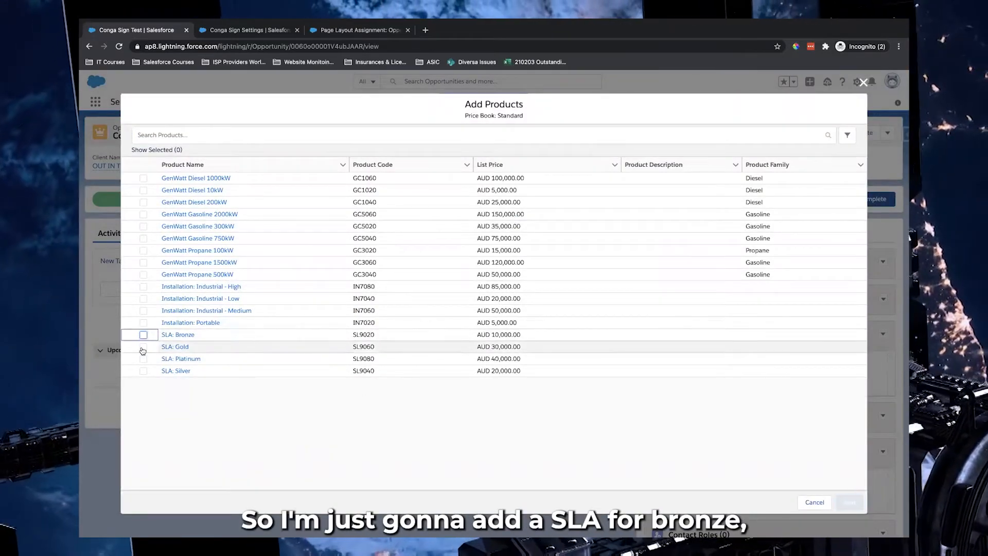
pyautogui.click(849, 503)
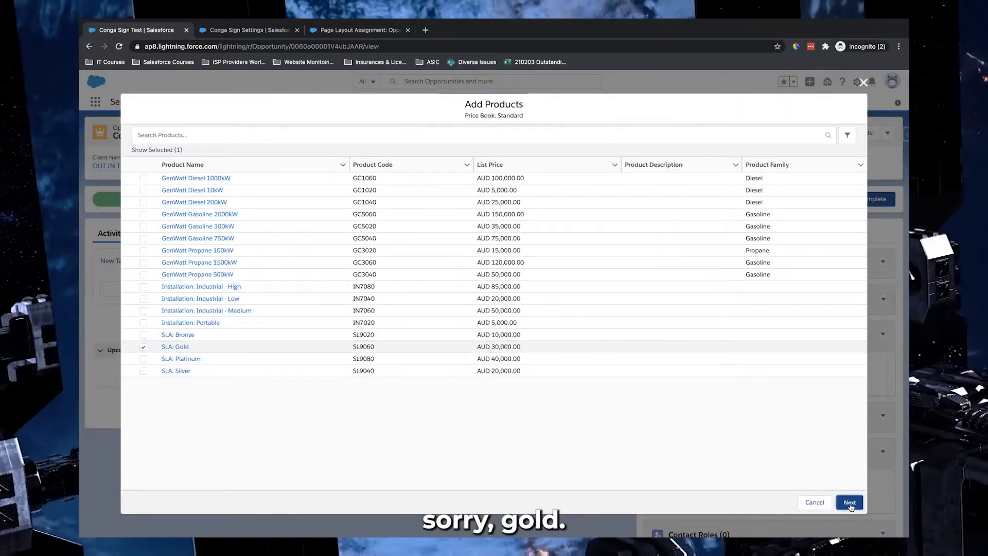
pyautogui.click(354, 173)
pyautogui.write('1')
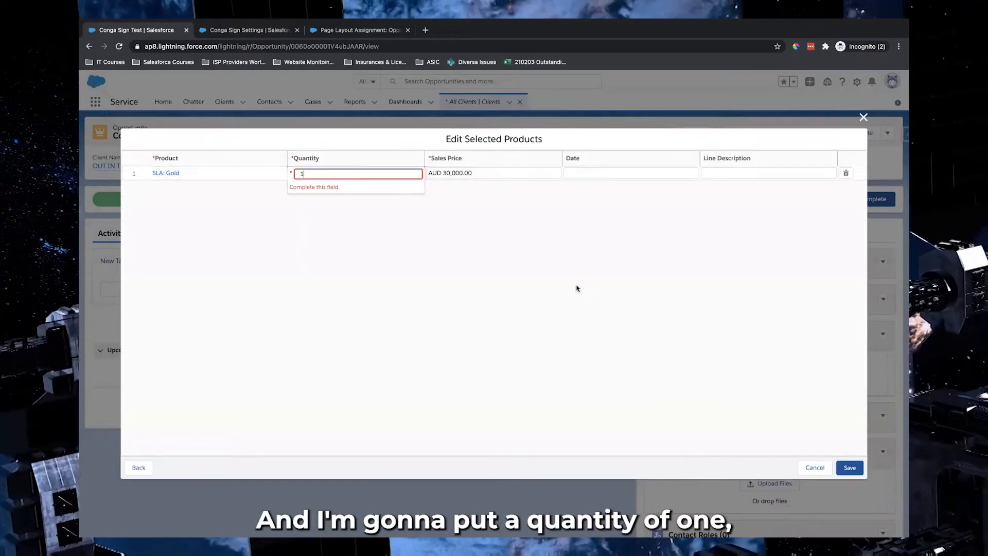
pyautogui.click(578, 286)
pyautogui.click(850, 467)
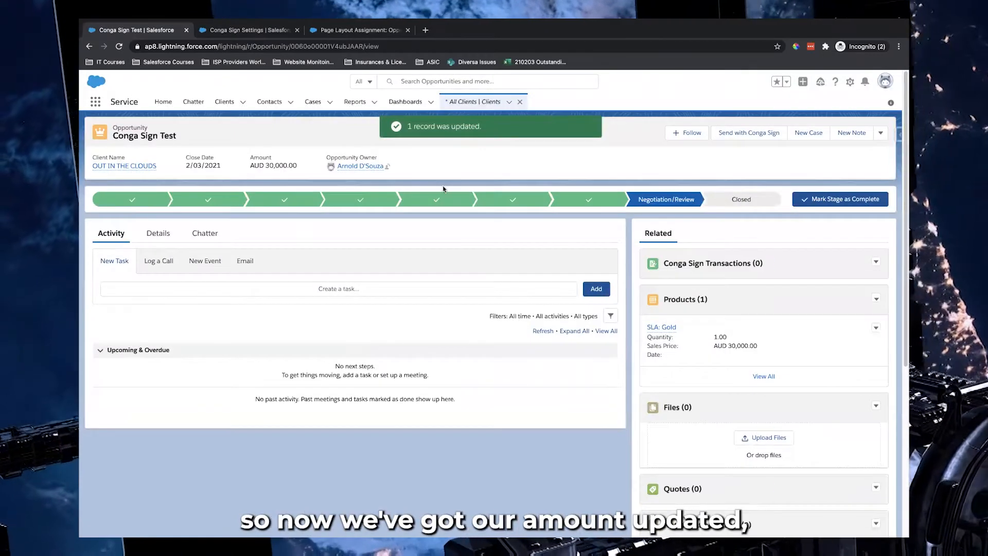
# Review the detail fields of the Conga Sign Test opportunity.
pyautogui.click(157, 234)
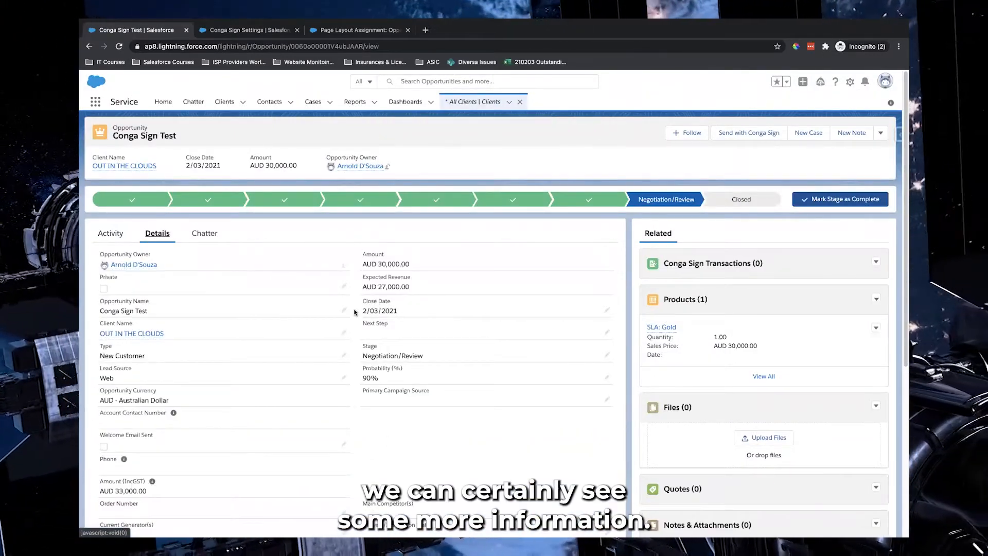
pyautogui.scroll(-5, 354, 311)
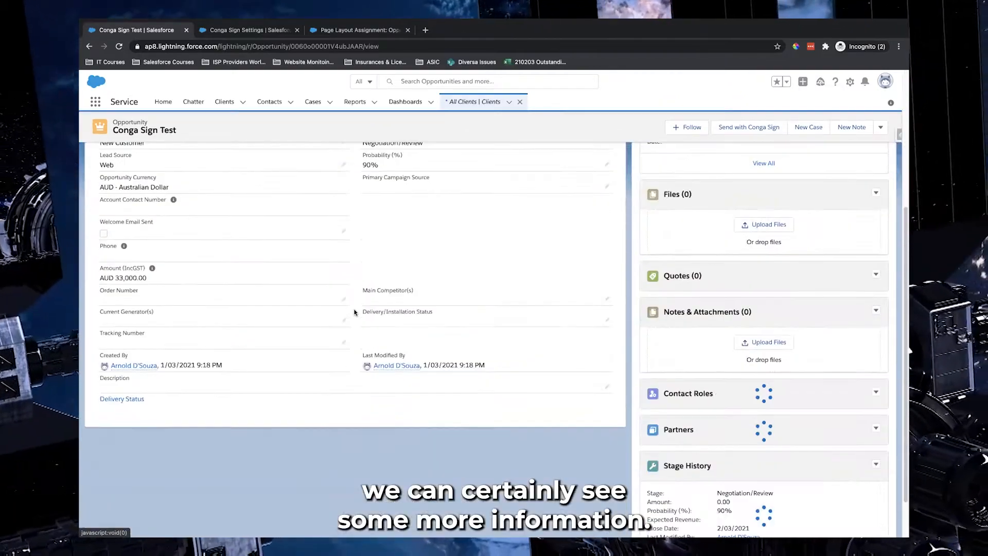
pyautogui.scroll(5, 354, 312)
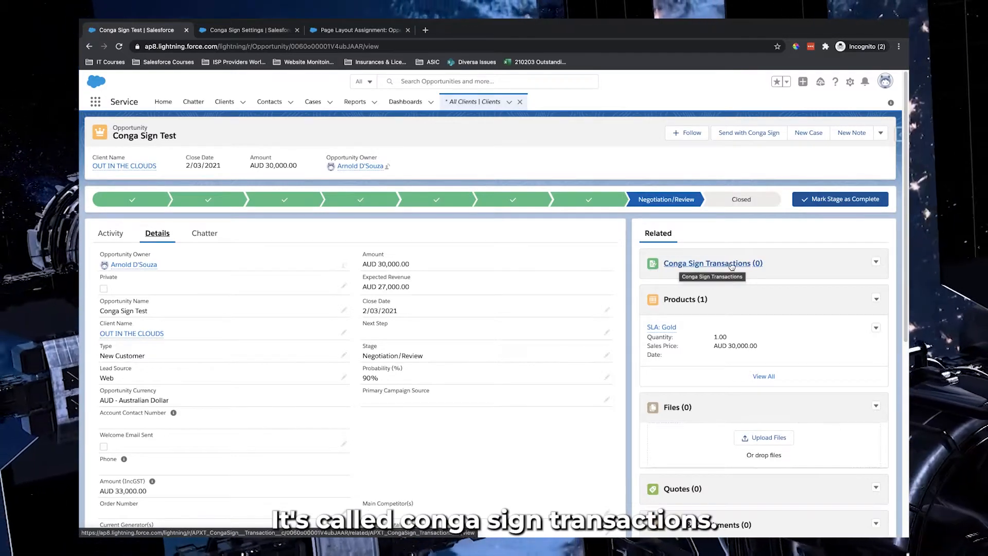
# Open a new Conga Sign transaction form from the opportunity's related list and examine the available Status values.
pyautogui.click(876, 263)
pyautogui.click(863, 282)
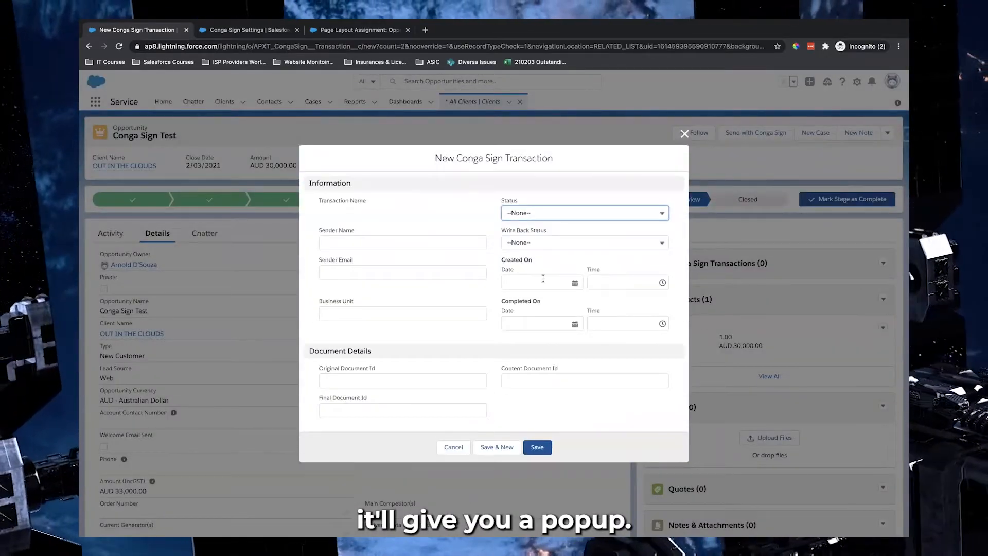
pyautogui.click(486, 216)
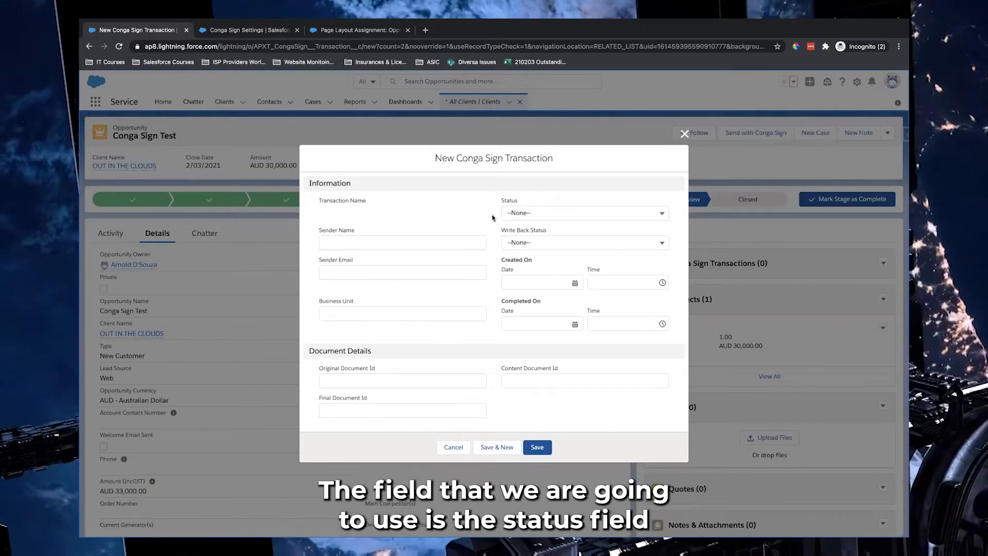
pyautogui.click(519, 214)
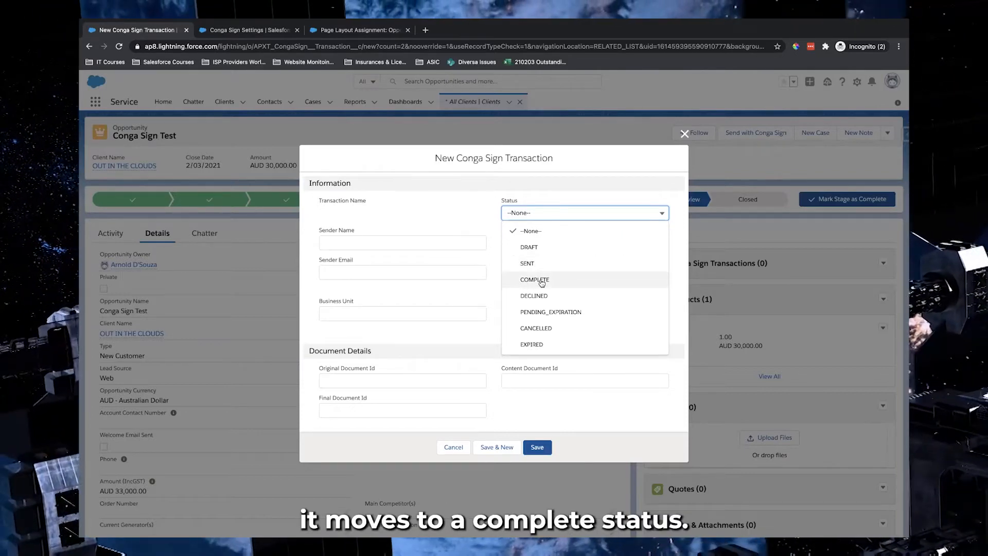
# Discard the new Conga Sign transaction form and close the Conga Sign Settings and Page Layout Assignment browser tabs.
pyautogui.click(541, 281)
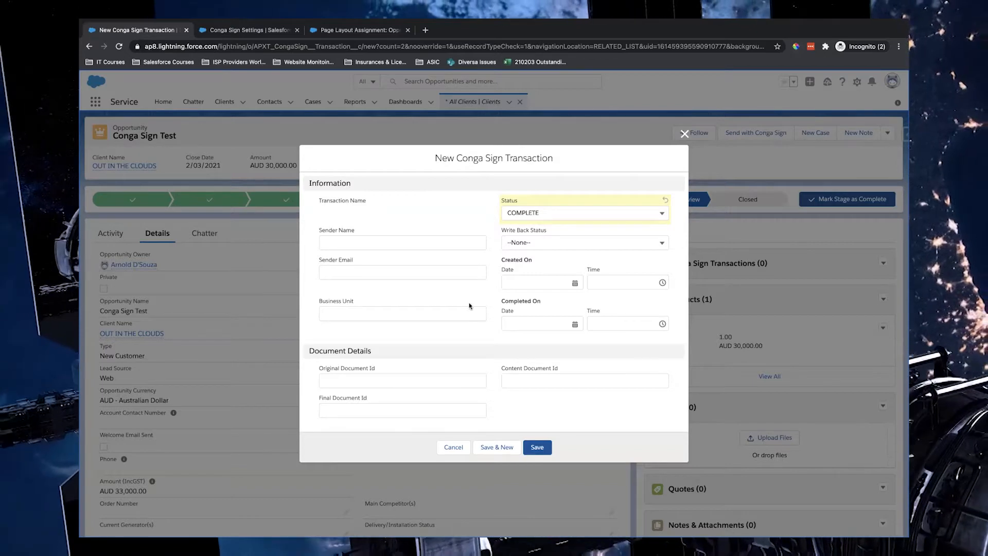
pyautogui.click(455, 449)
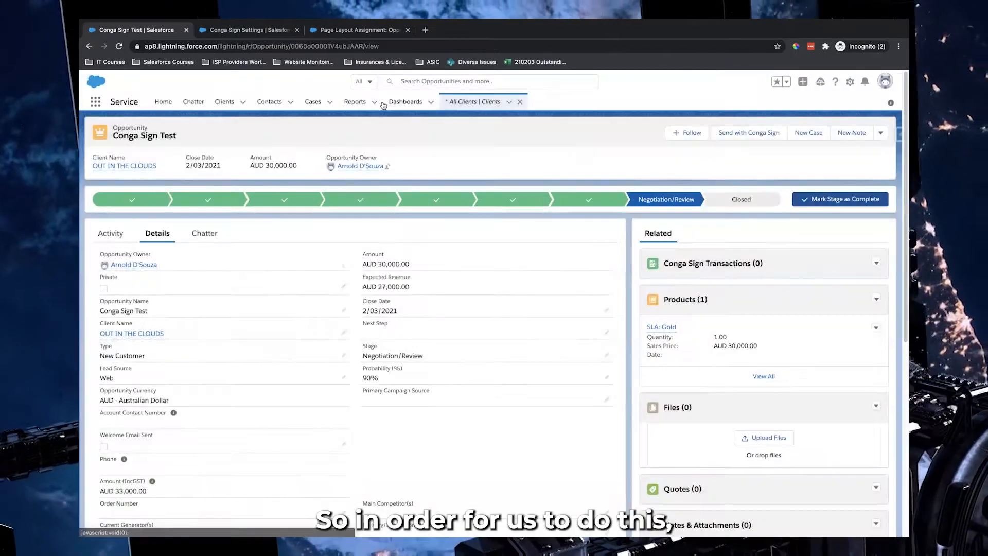
pyautogui.click(296, 30)
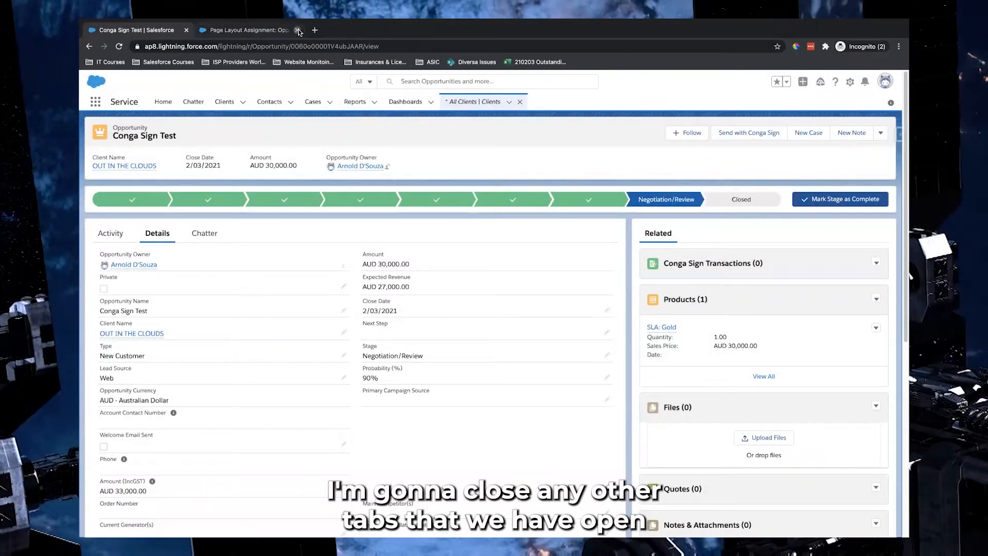
pyautogui.click(297, 30)
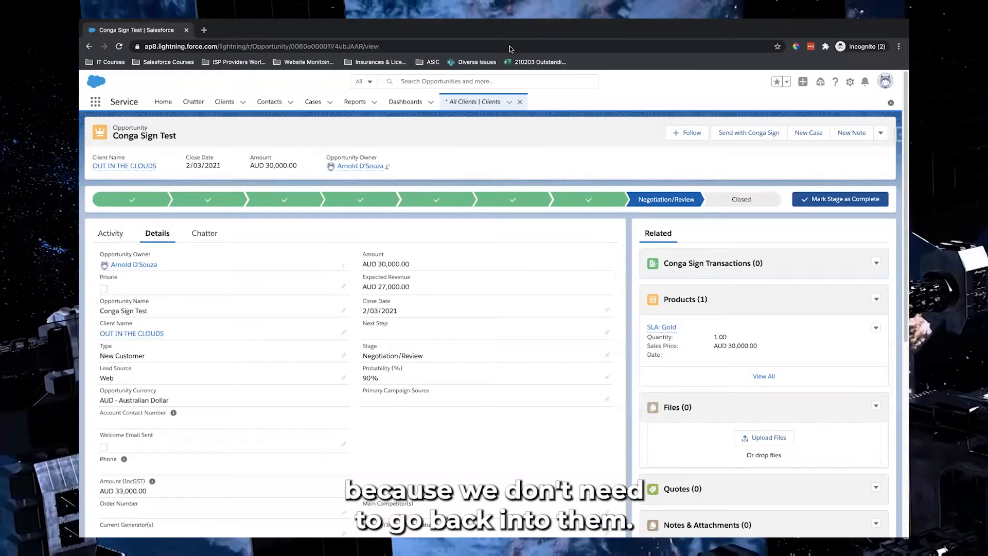
# Open Salesforce Setup, search for "process" and go to Process Builder.
pyautogui.click(850, 83)
pyautogui.click(812, 110)
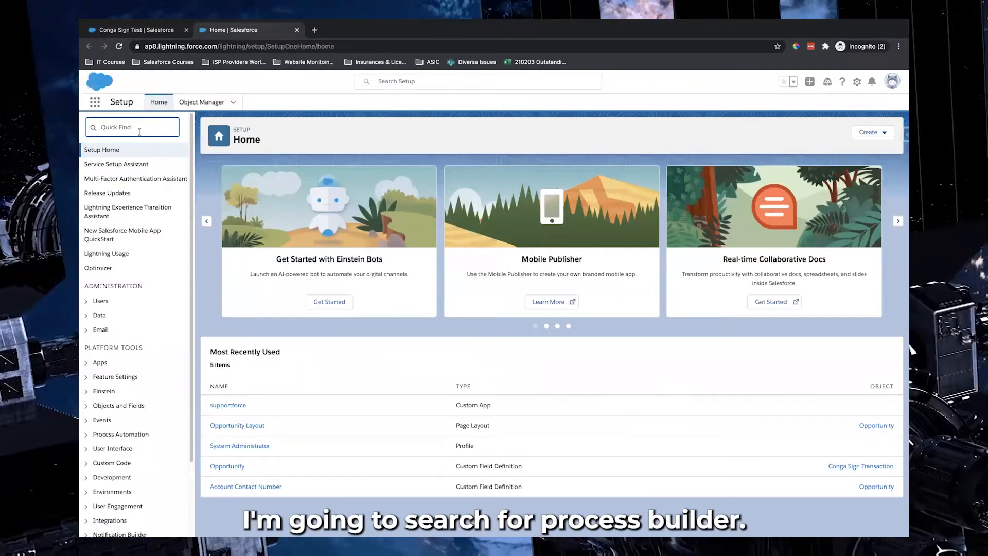
pyautogui.write('ss')
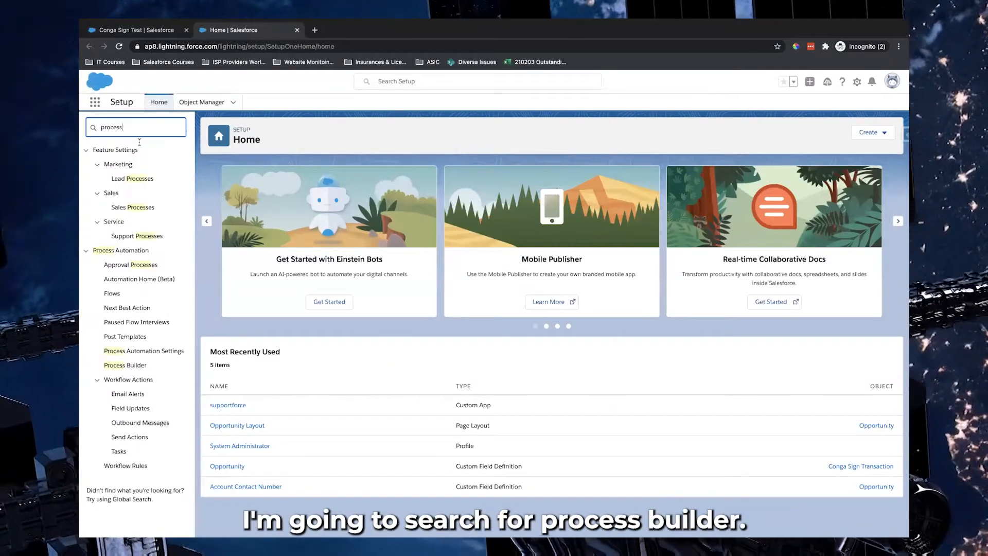
pyautogui.click(118, 366)
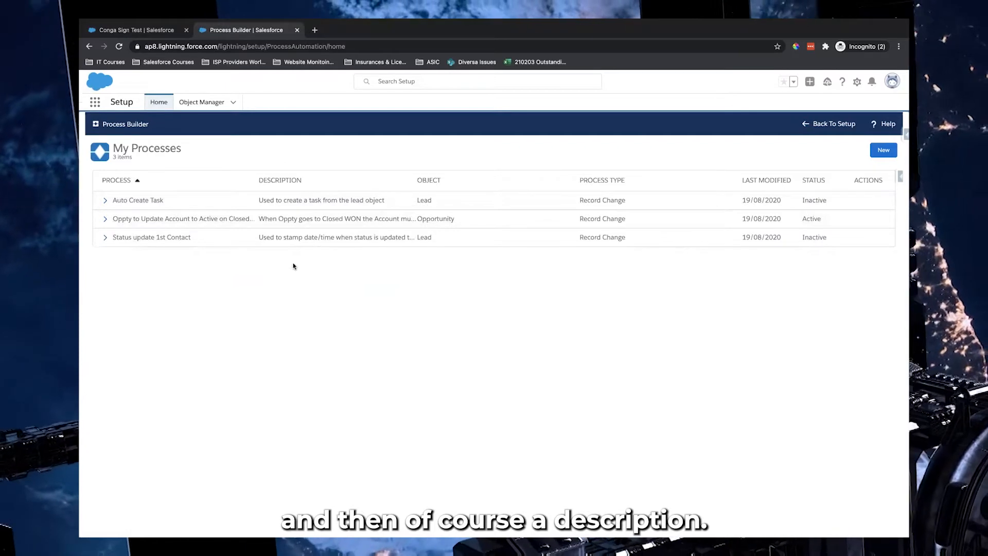
# Create a new process named Conga Sign Process that starts when a record changes.
pyautogui.click(880, 156)
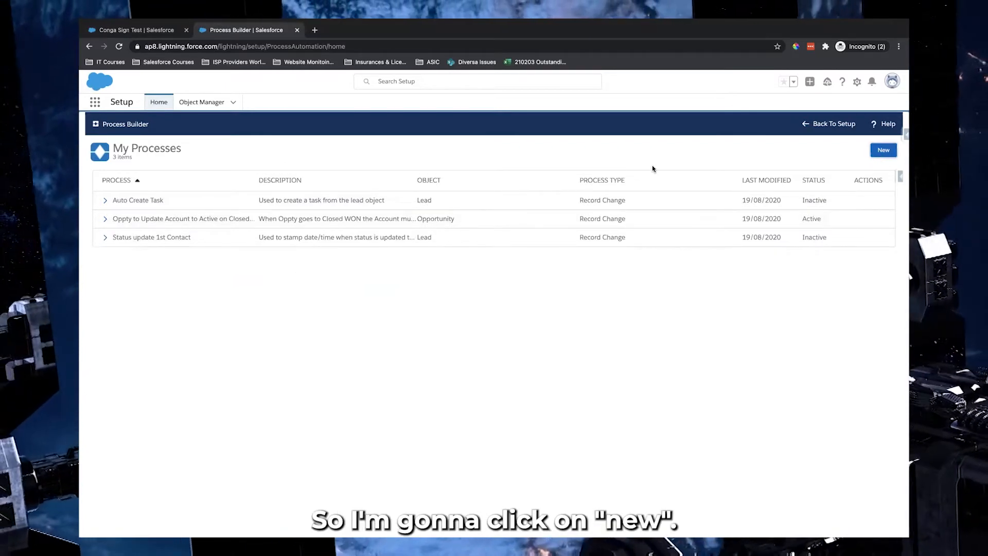
pyautogui.click(387, 302)
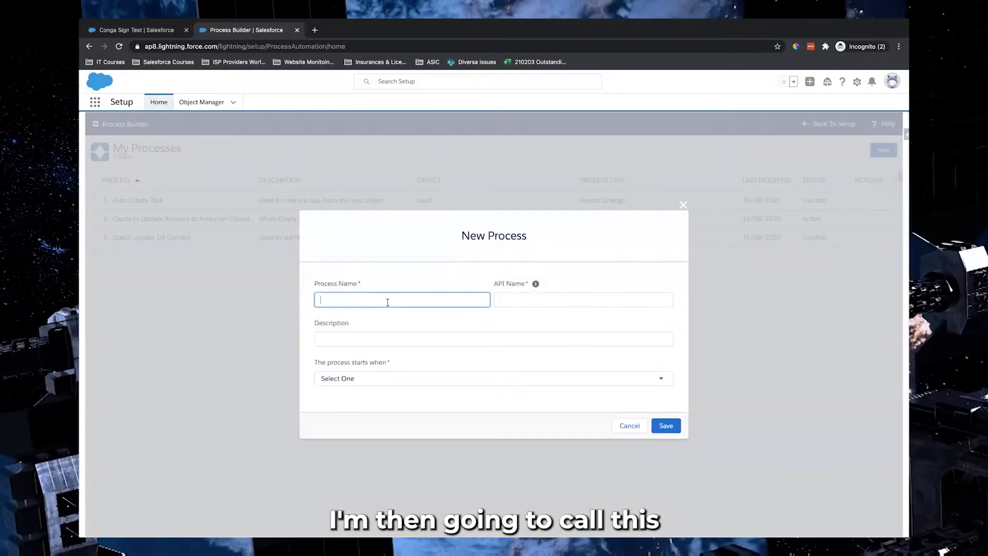
pyautogui.write('C')
pyautogui.press('BackSpace')
pyautogui.write('Conga Sign')
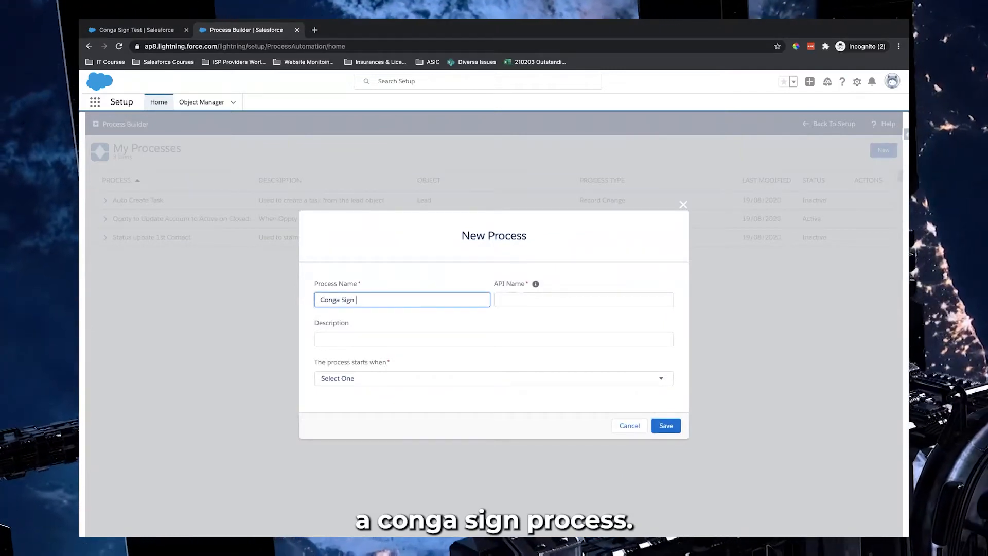
pyautogui.write(' Process')
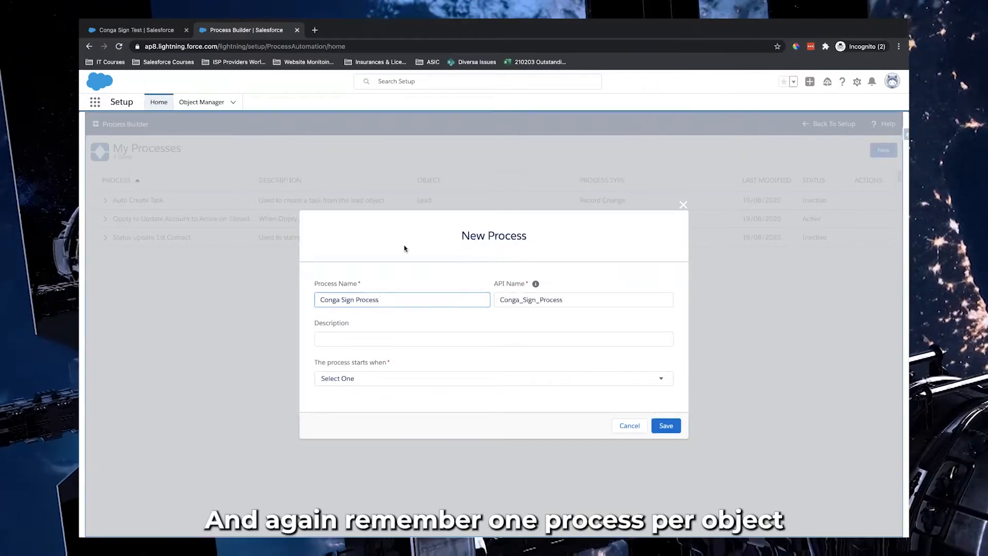
pyautogui.click(405, 248)
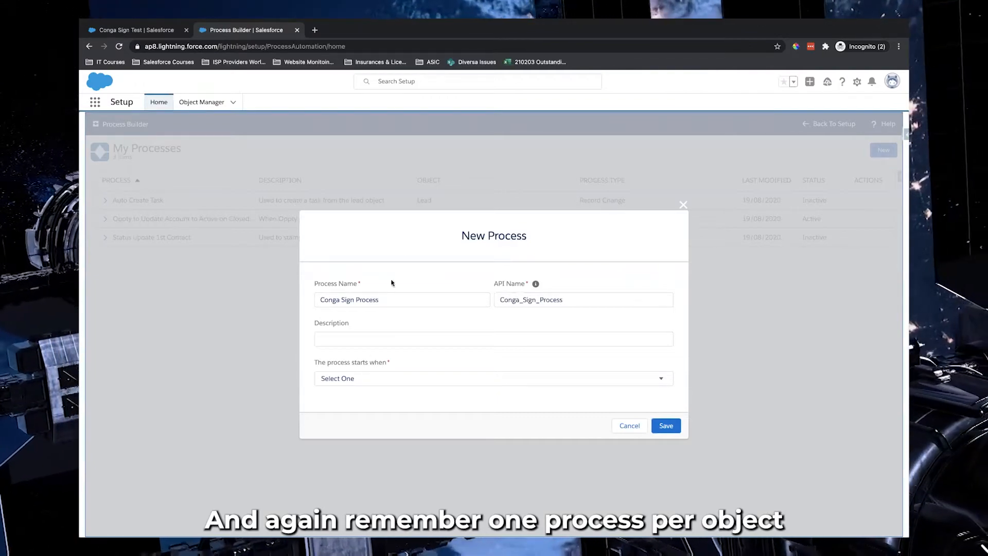
pyautogui.click(379, 381)
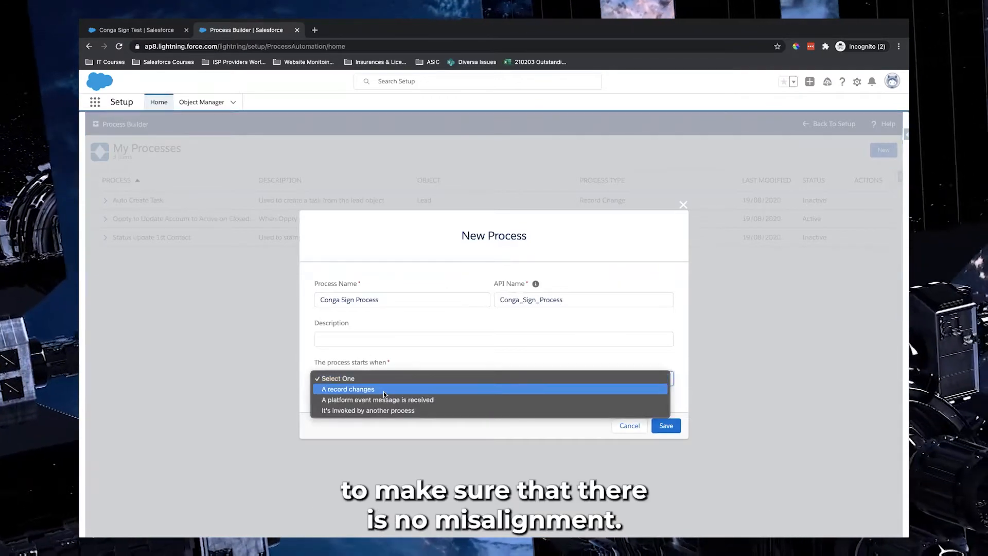
pyautogui.click(384, 391)
# Describe the process as "Used for the end to end Conga Sogn Transaction Object and its related automations" and save it.
pyautogui.click(384, 338)
pyautogui.write('Use')
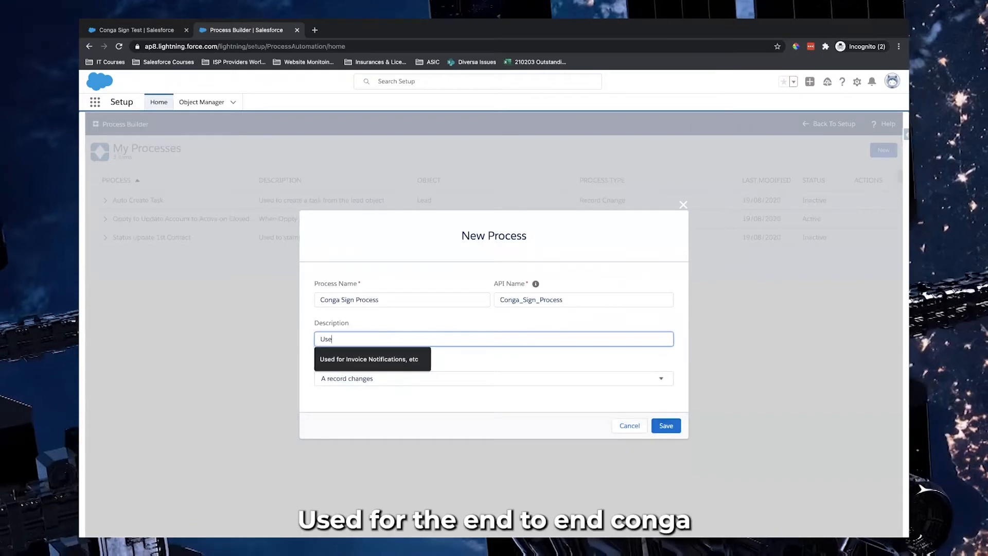
pyautogui.write('d for the end to end')
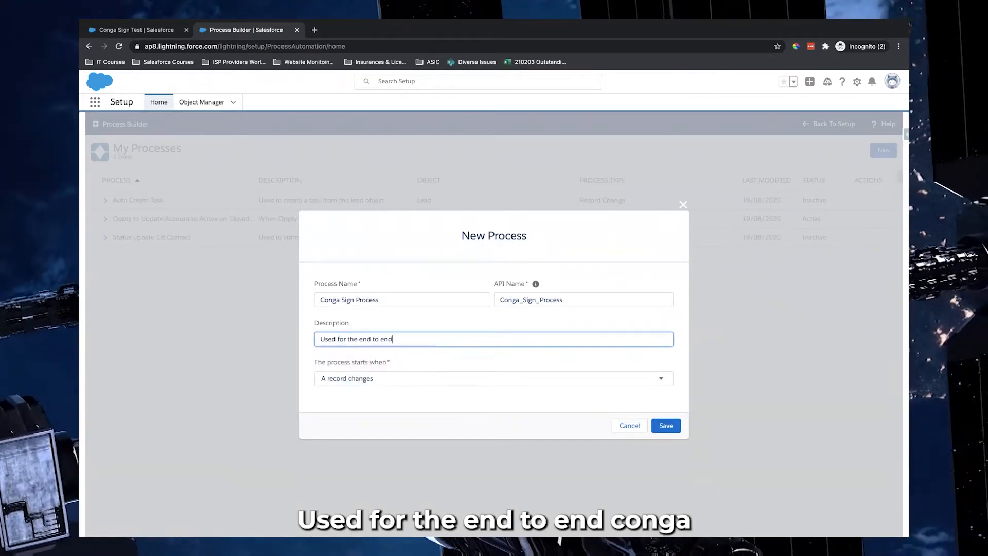
pyautogui.write(' Conga S')
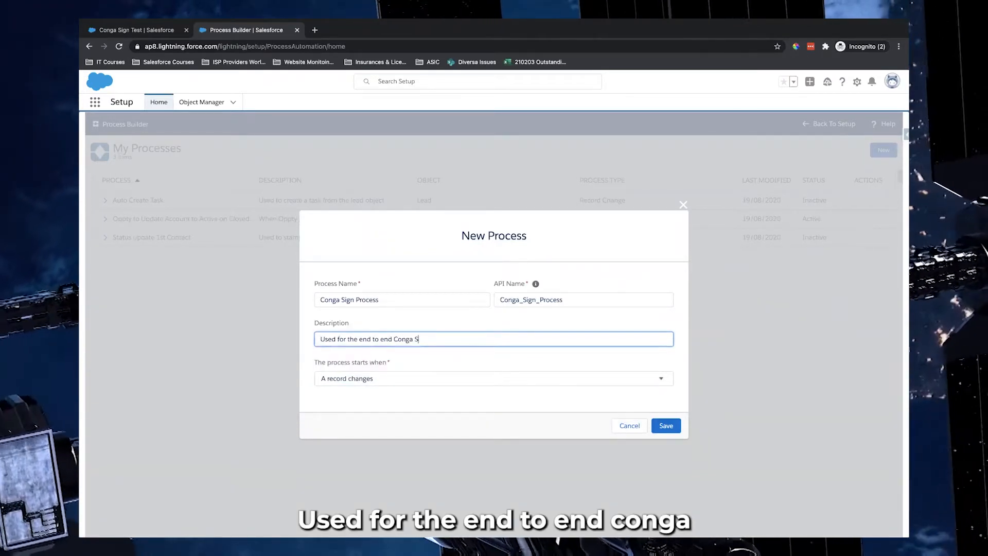
pyautogui.write('ogn Transdaction Object ')
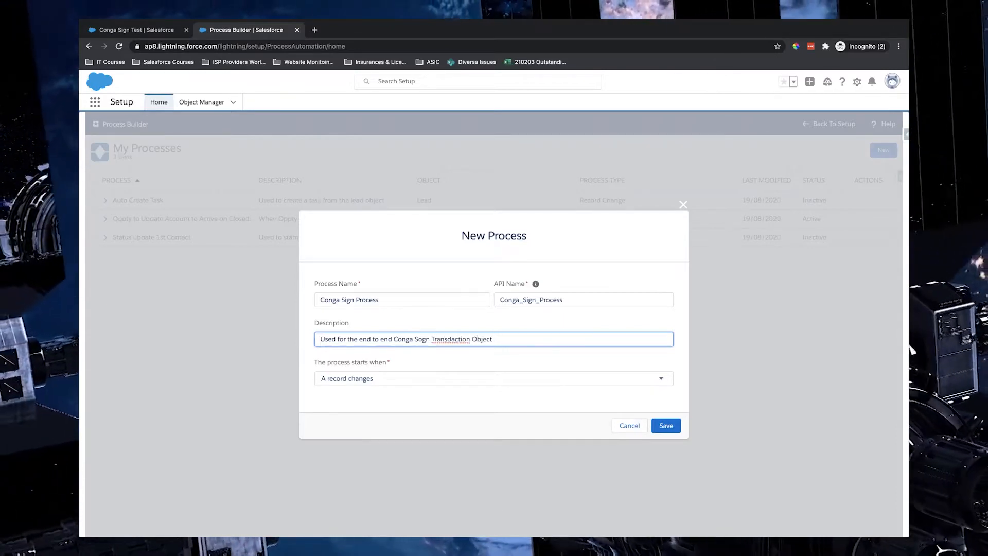
pyautogui.write('and its realted')
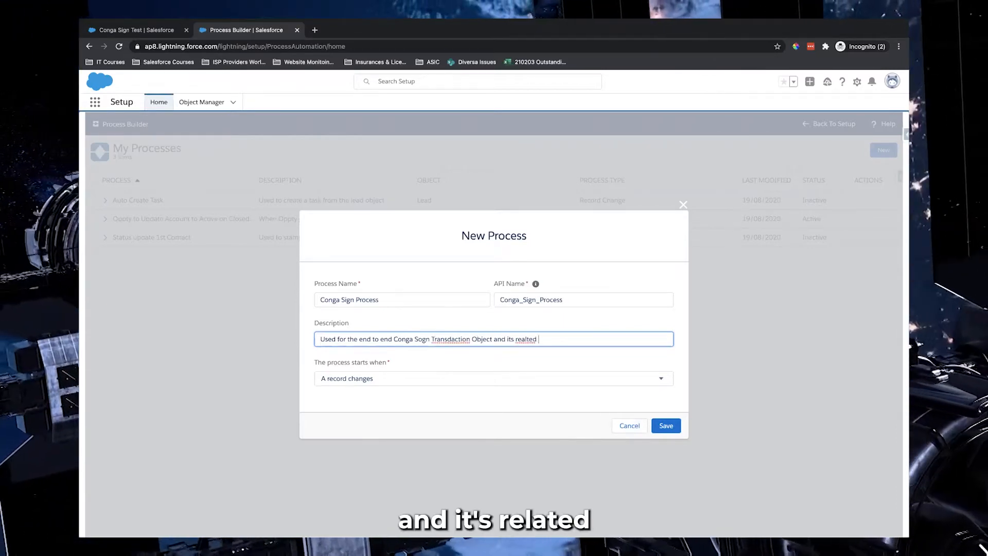
pyautogui.click(450, 339)
pyautogui.press('BackSpace')
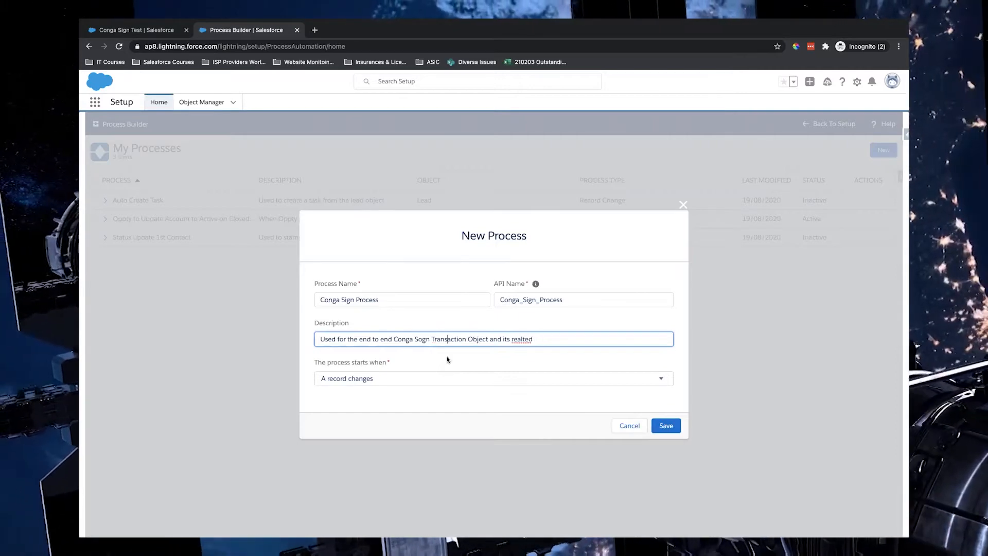
pyautogui.rightClick(528, 339)
pyautogui.click(543, 338)
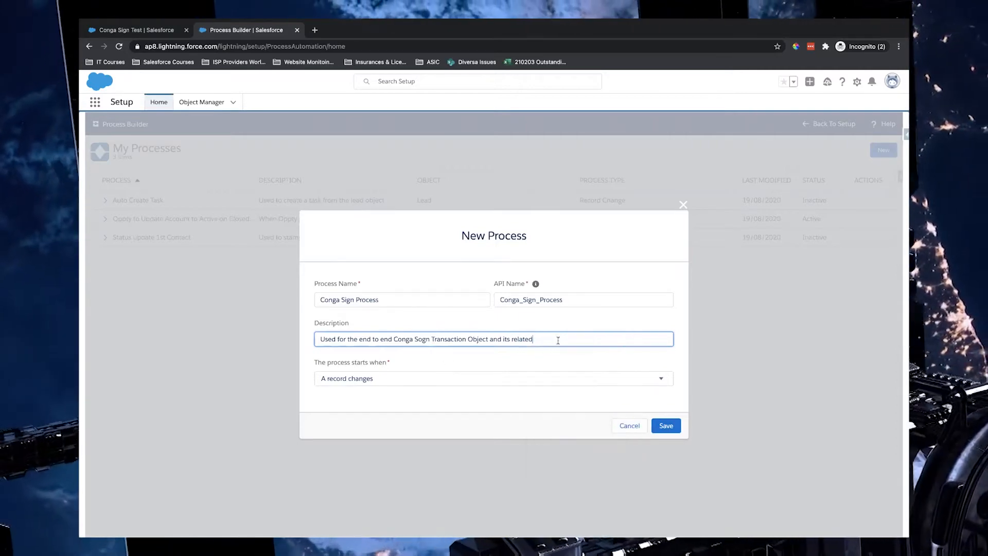
pyautogui.write('automations')
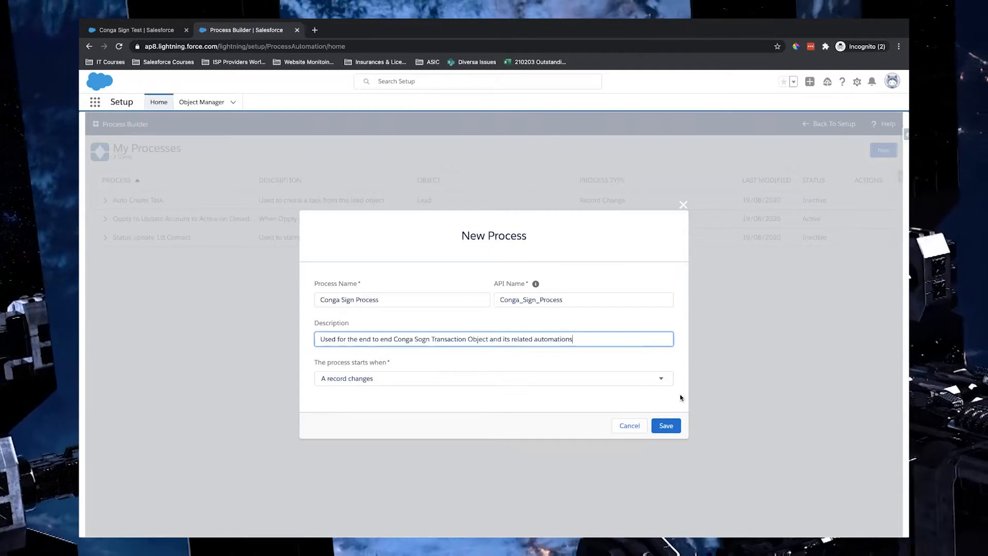
pyautogui.click(663, 425)
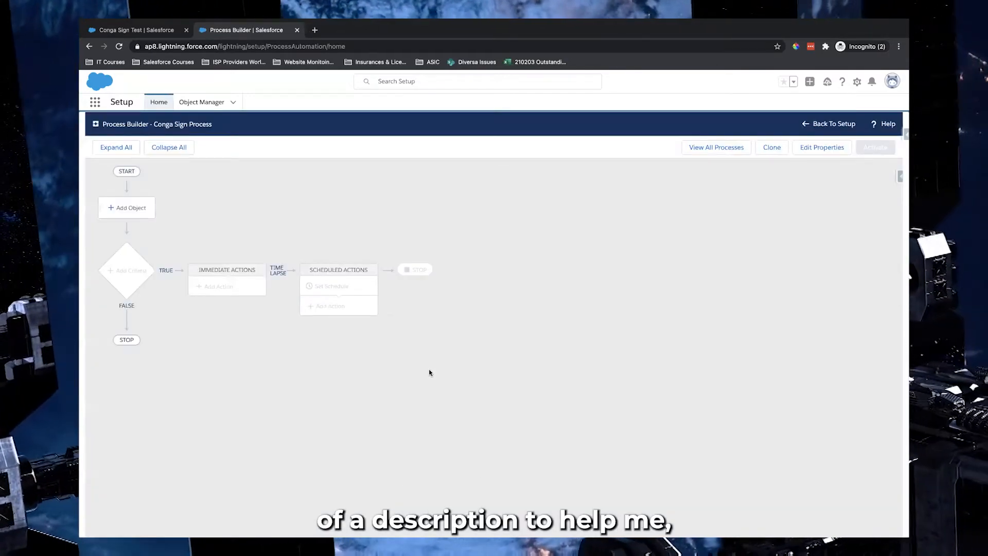
# Set Conga Sign Transaction as the process object, starting when a record is created or edited, and save it.
pyautogui.click(138, 206)
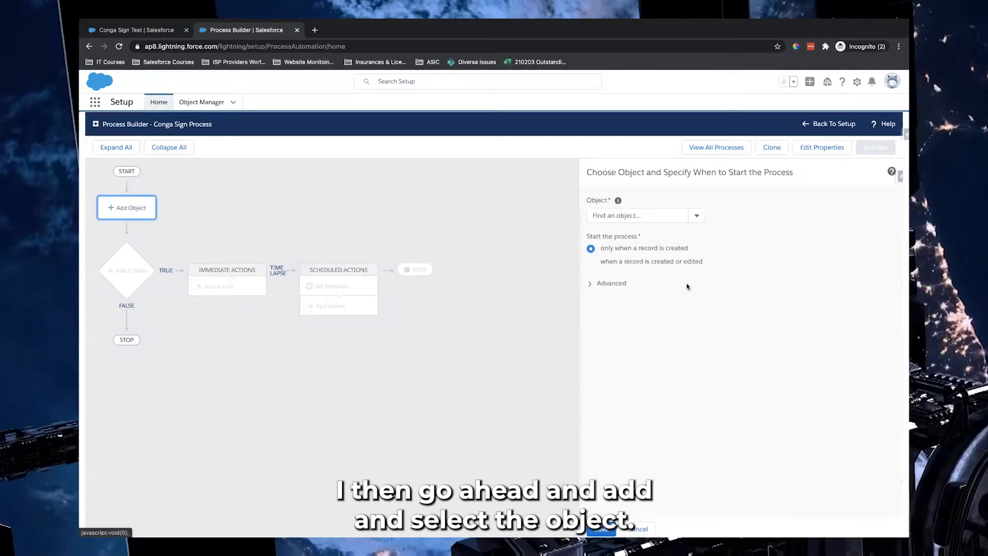
pyautogui.click(649, 214)
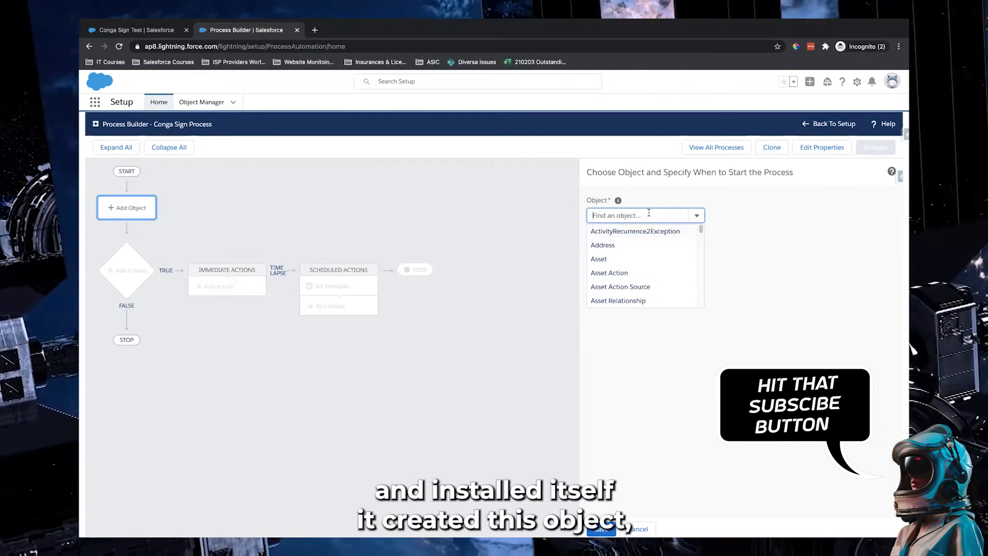
pyautogui.write('conga')
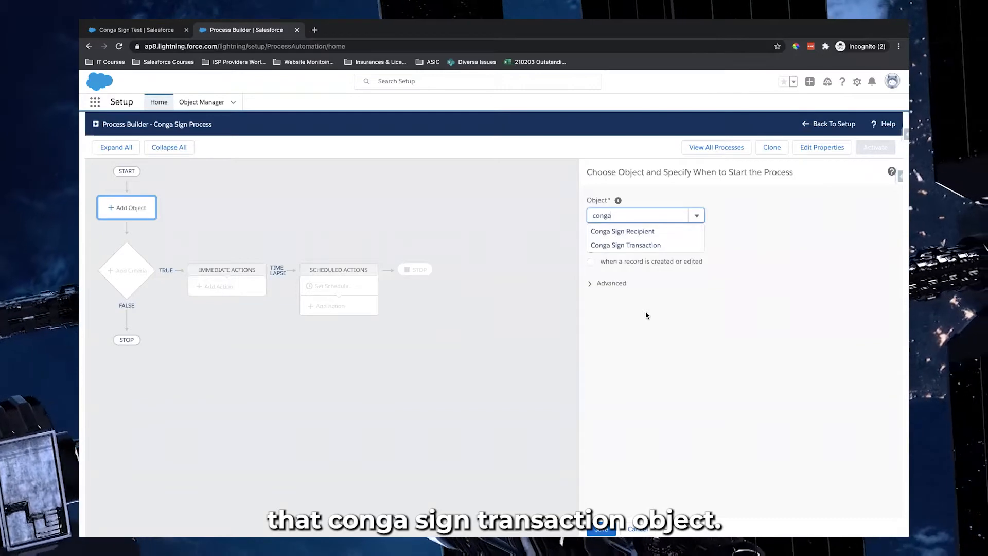
pyautogui.click(620, 245)
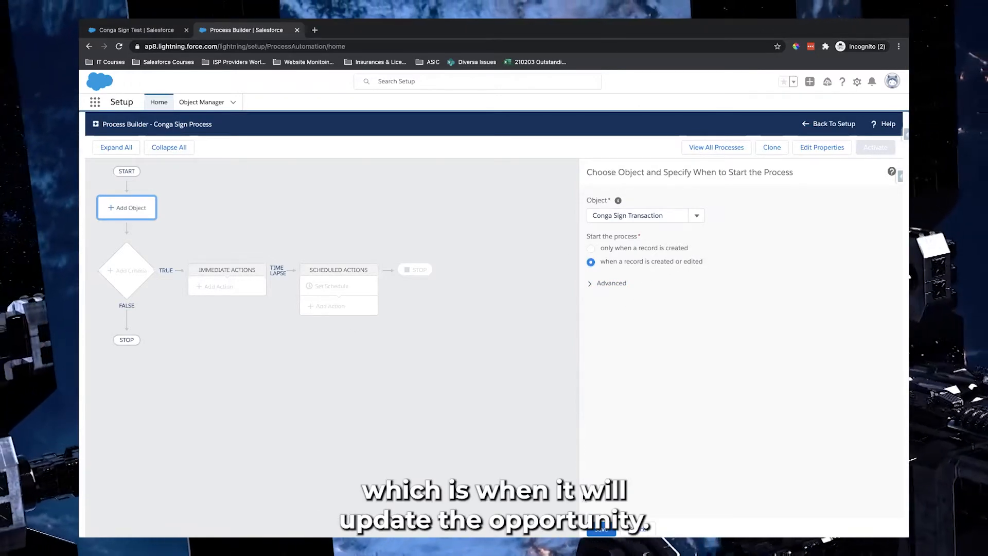
pyautogui.click(601, 529)
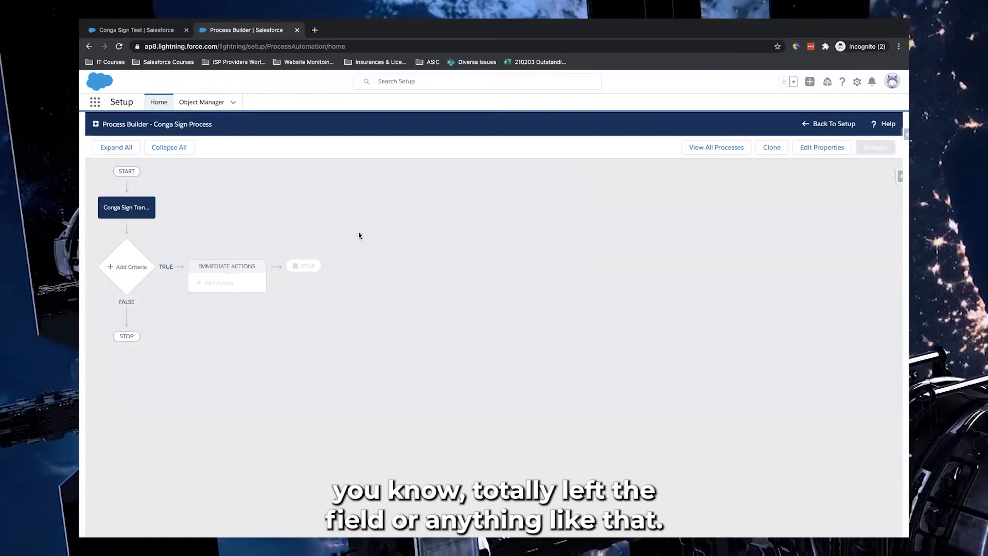
# Start the process criteria with a condition that the transaction's Status equals the picklist value COMPLETE.
pyautogui.click(130, 267)
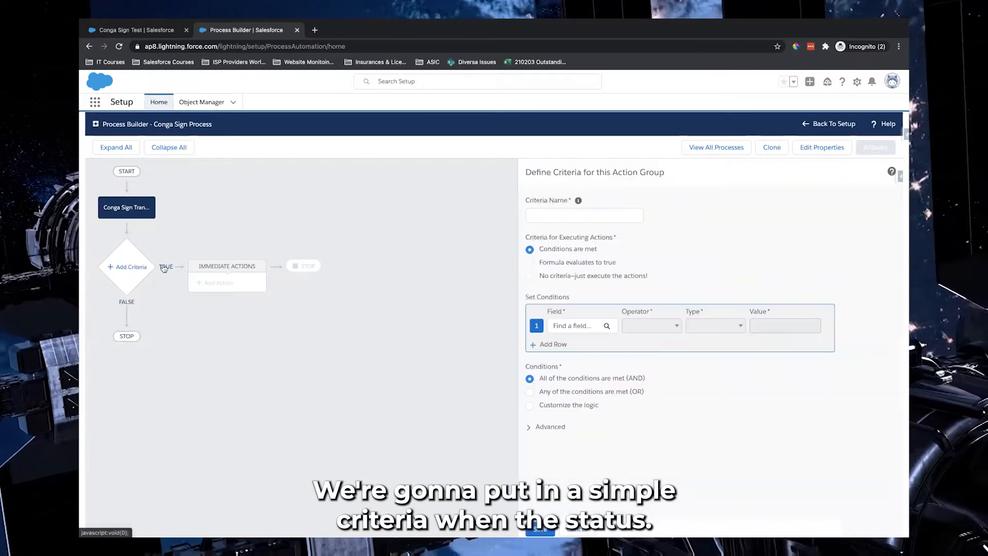
pyautogui.click(566, 326)
pyautogui.write('sta')
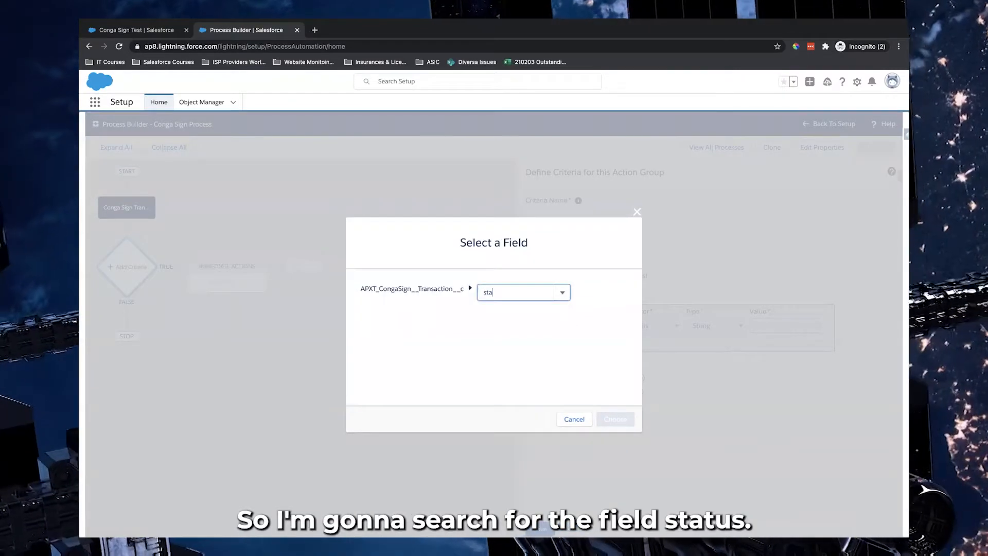
pyautogui.click(532, 310)
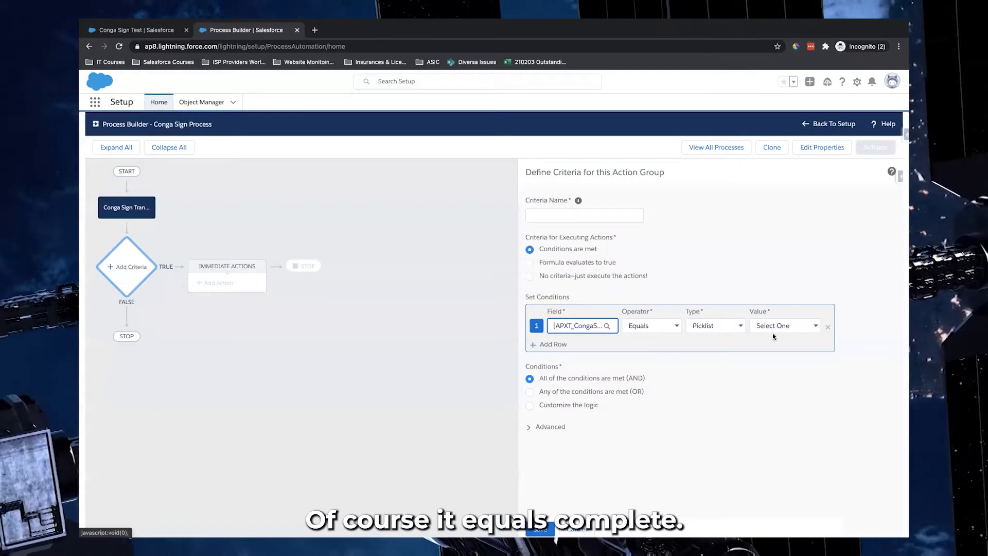
pyautogui.click(780, 326)
pyautogui.click(776, 356)
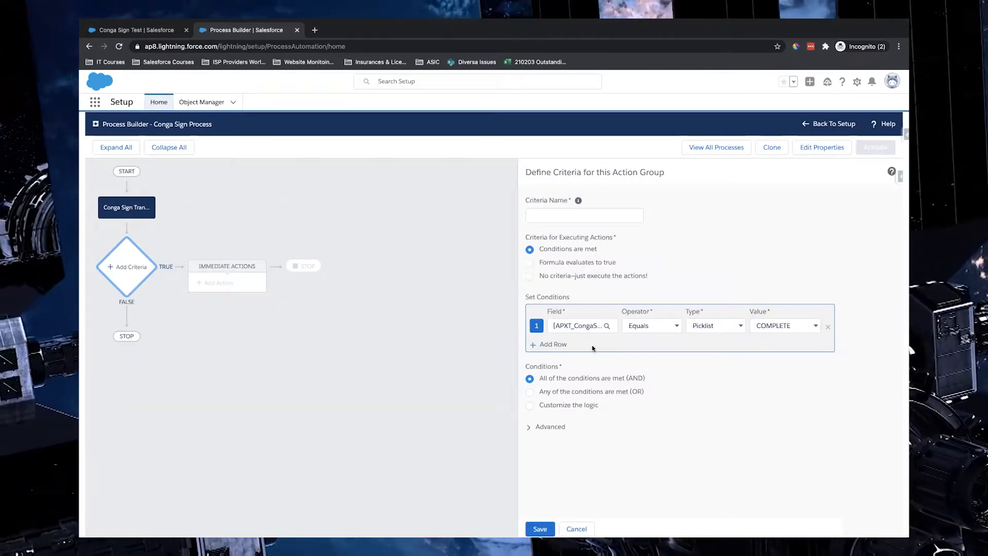
# Add a second condition that the transaction's Status Is changed equals True, and name the criteria "Status set to Complete".
pyautogui.click(555, 345)
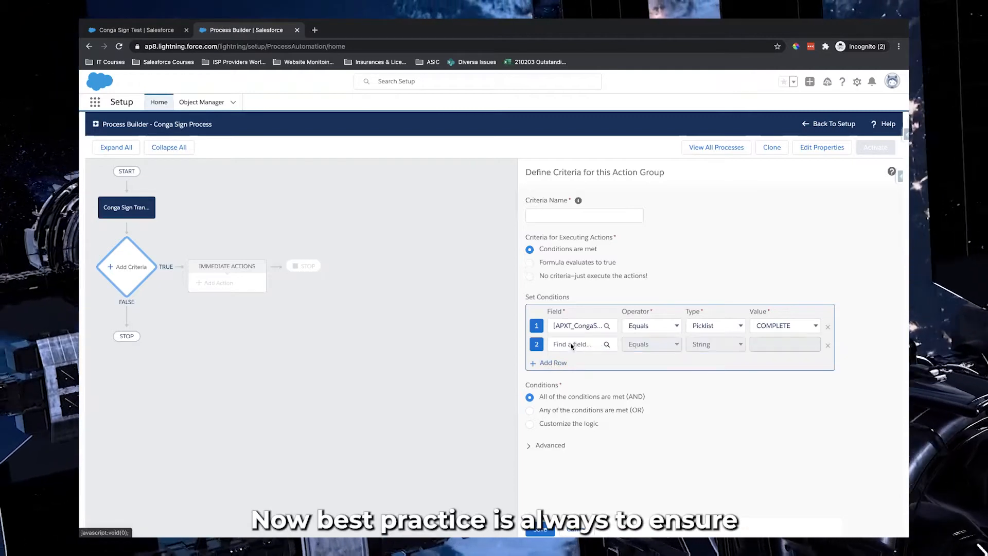
pyautogui.click(577, 344)
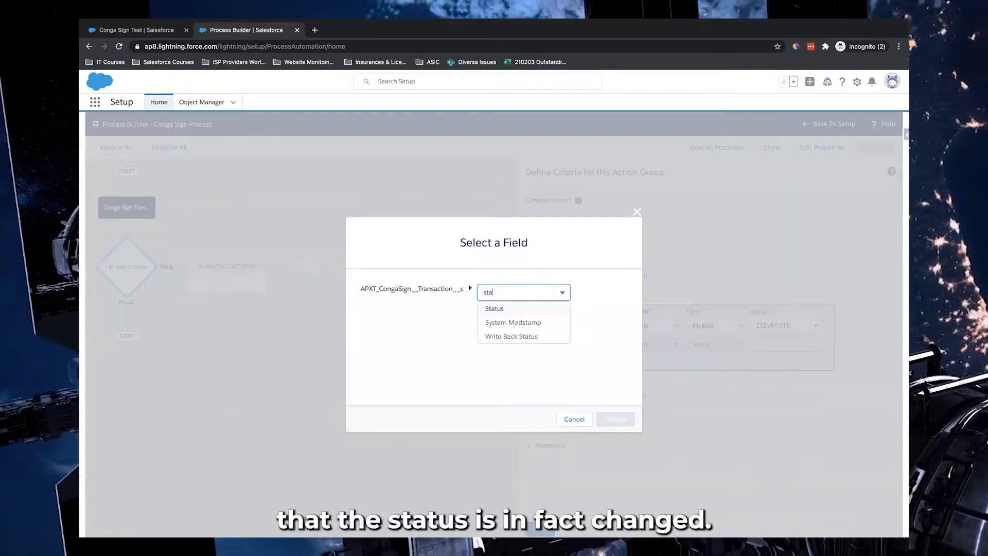
pyautogui.click(544, 310)
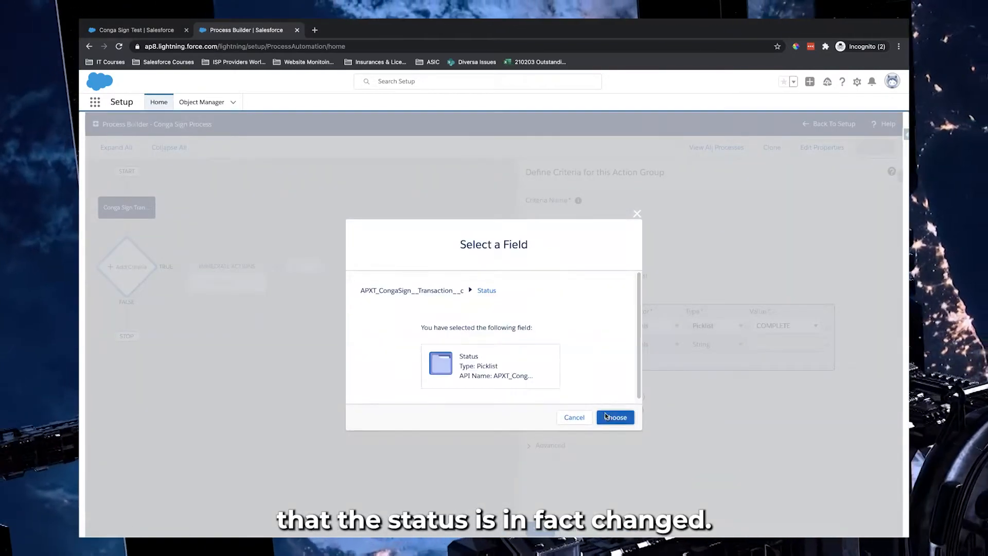
pyautogui.click(614, 417)
pyautogui.click(651, 344)
pyautogui.click(655, 408)
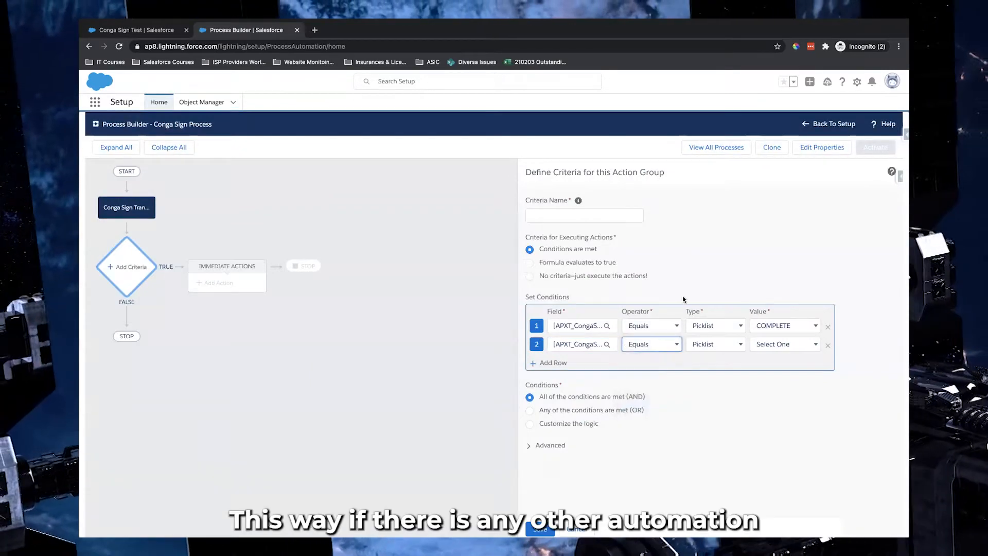
pyautogui.click(780, 345)
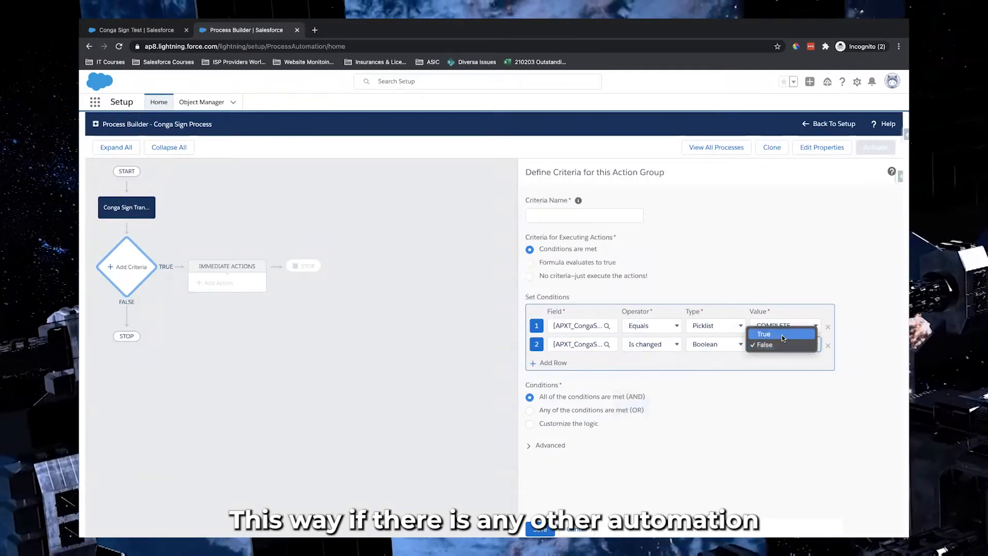
pyautogui.click(782, 335)
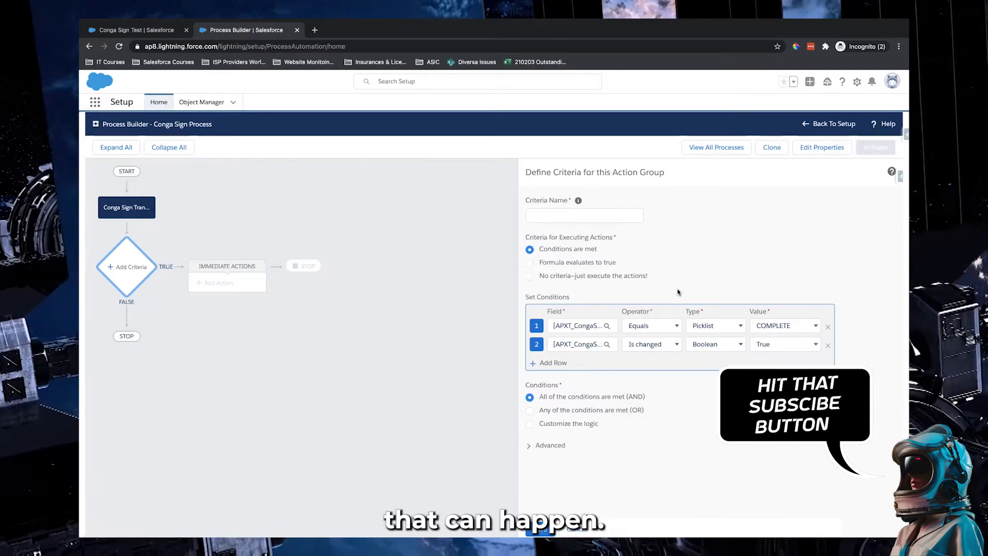
pyautogui.click(625, 218)
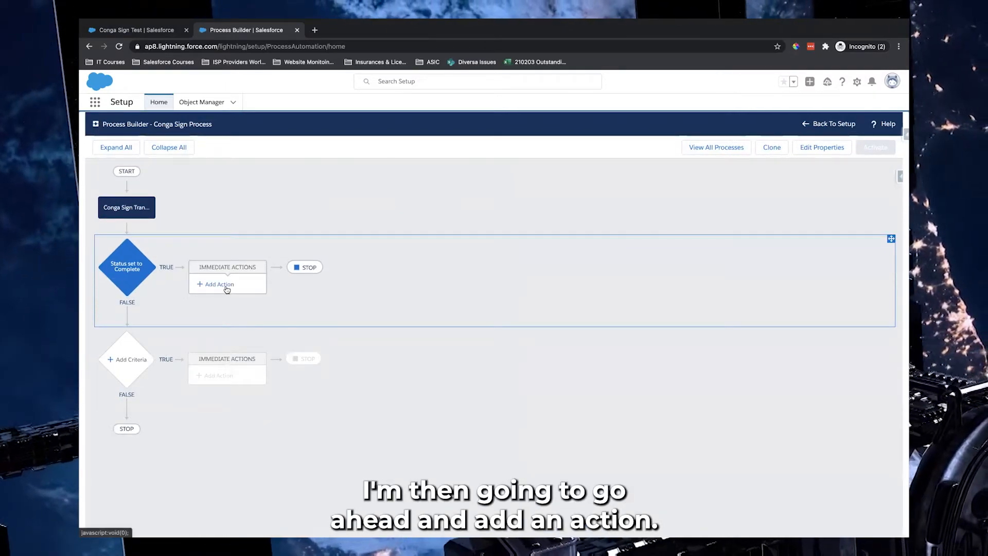
# Add an immediate action of type Update Records named "Update related Oppty to Closed WON".
pyautogui.click(226, 285)
pyautogui.click(664, 213)
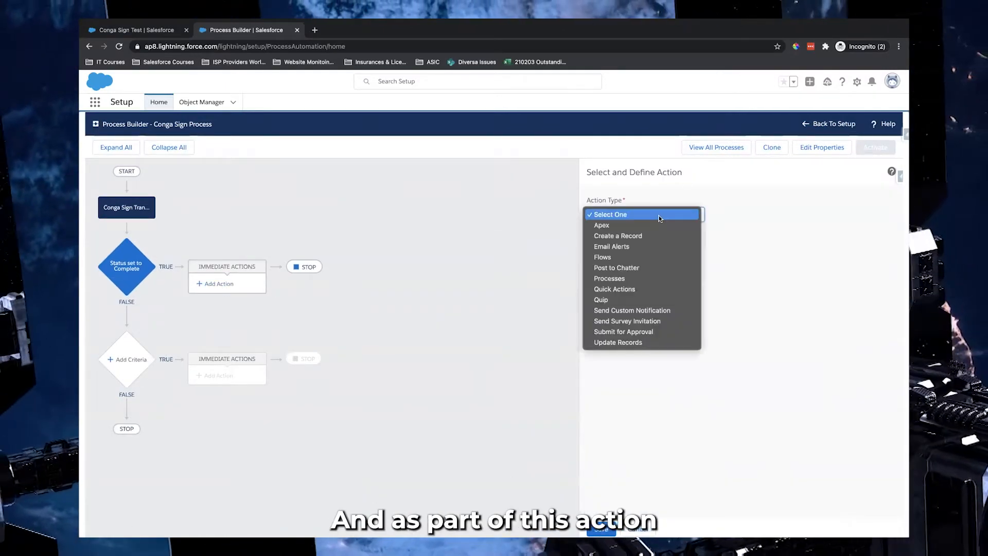
pyautogui.click(637, 343)
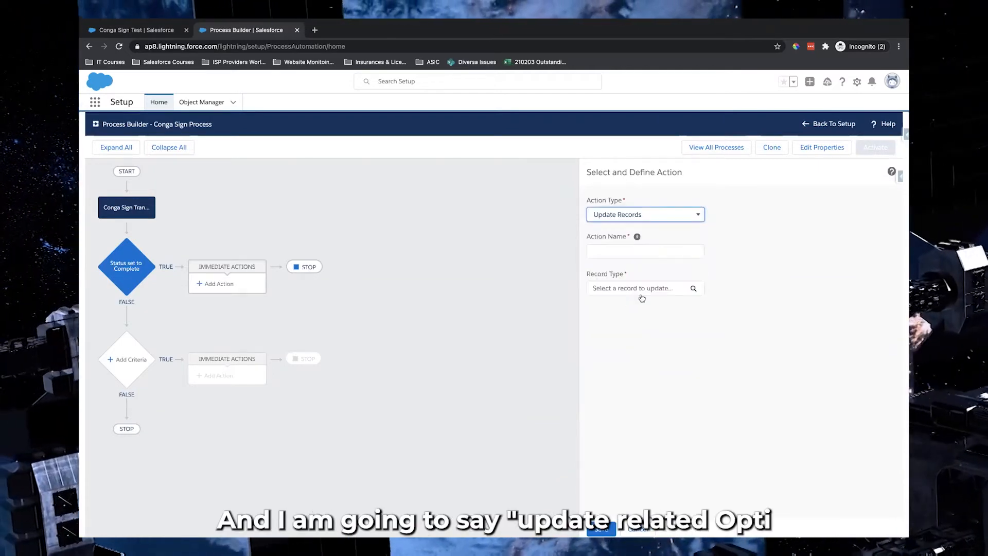
pyautogui.click(624, 252)
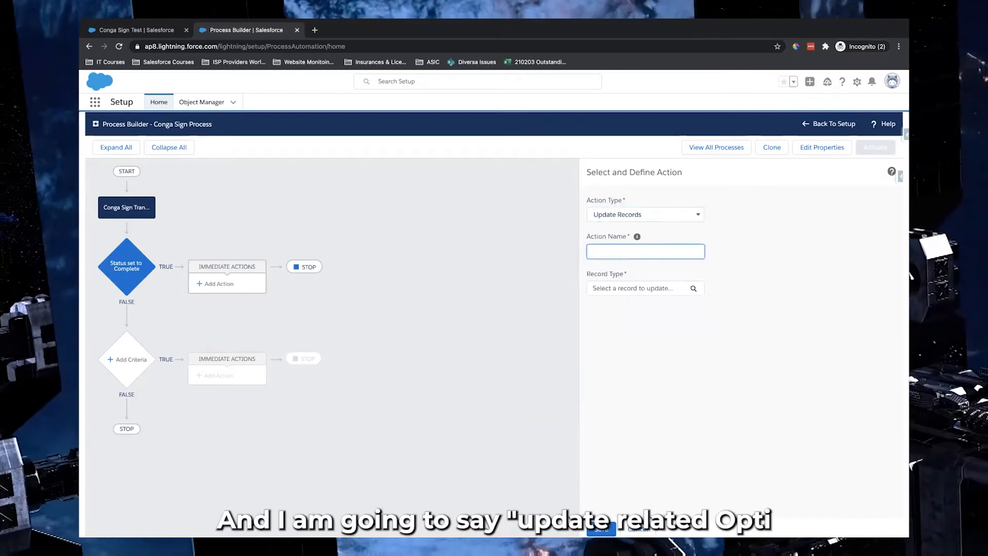
pyautogui.write('Update rela')
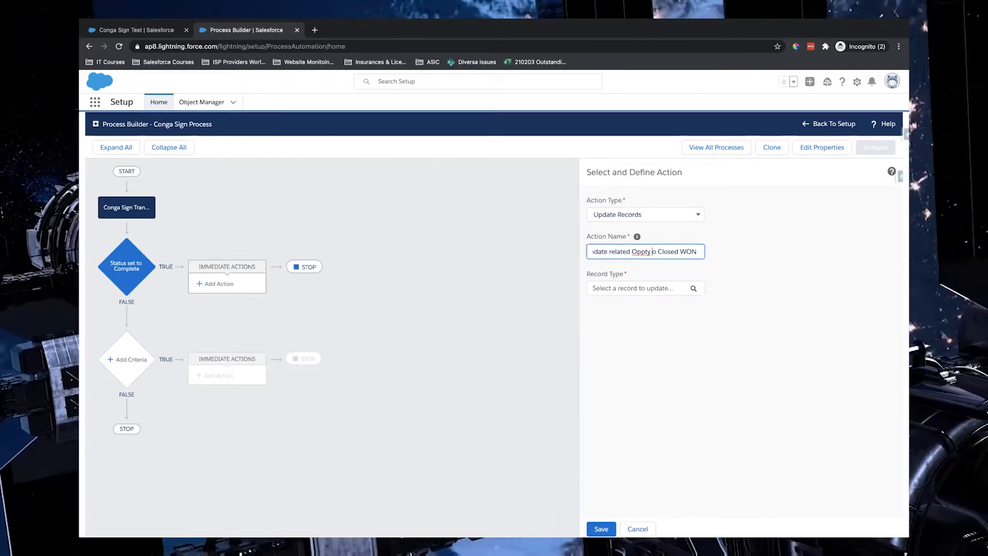
pyautogui.write('ted Oppty to Closed WON')
# Choose the Opportunity record related to the Conga Sign transaction as the record the action updates.
pyautogui.click(641, 289)
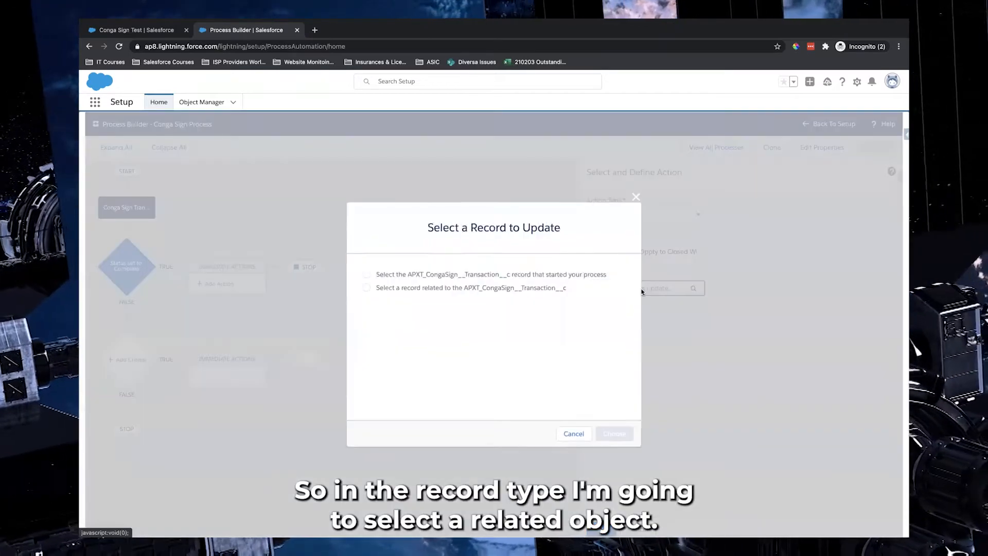
pyautogui.click(425, 287)
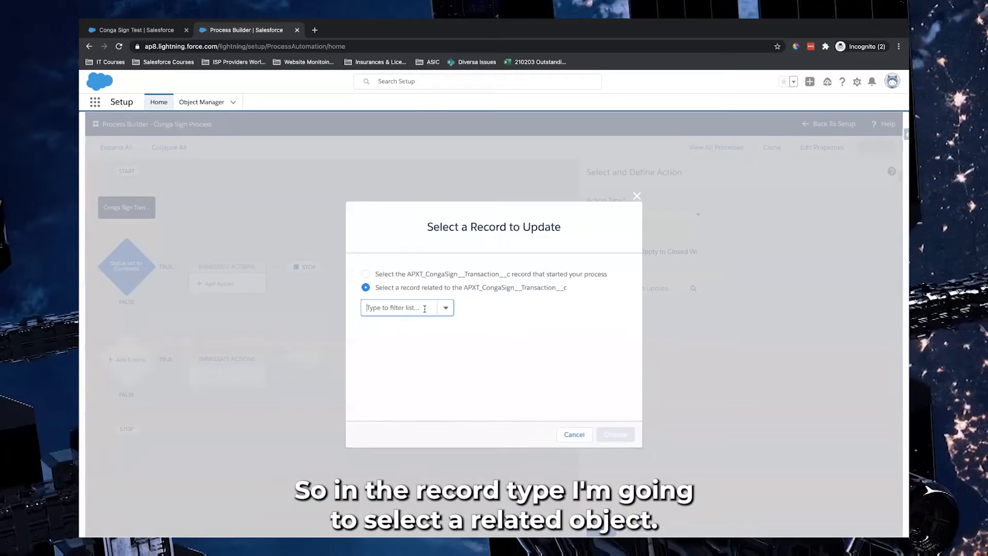
pyautogui.click(428, 308)
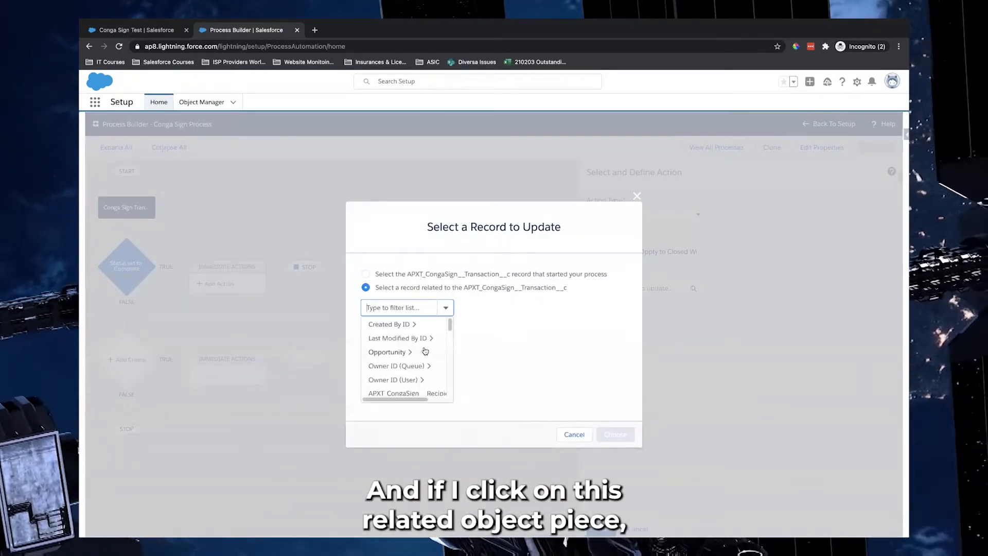
pyautogui.scroll(-6, 425, 380)
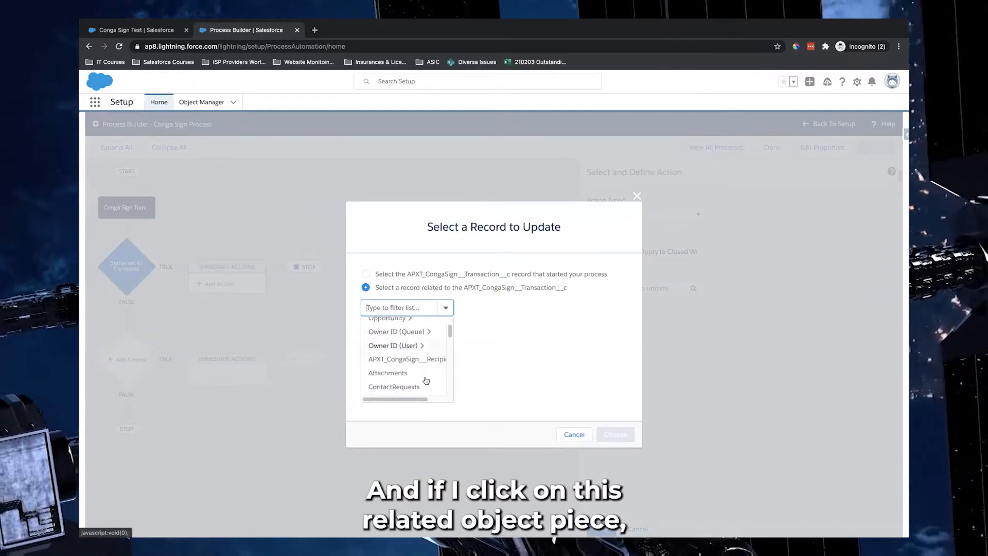
pyautogui.scroll(-5, 425, 380)
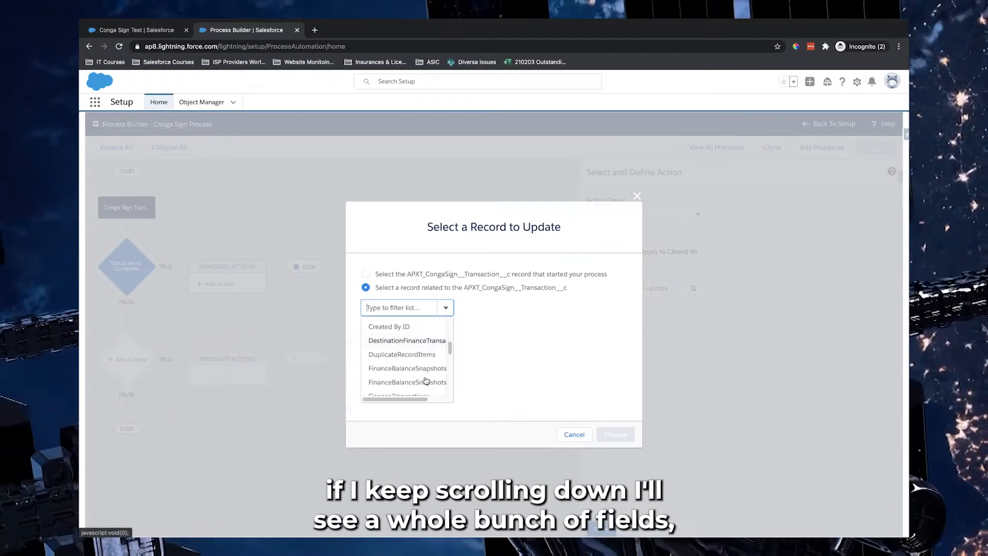
pyautogui.scroll(-5, 426, 380)
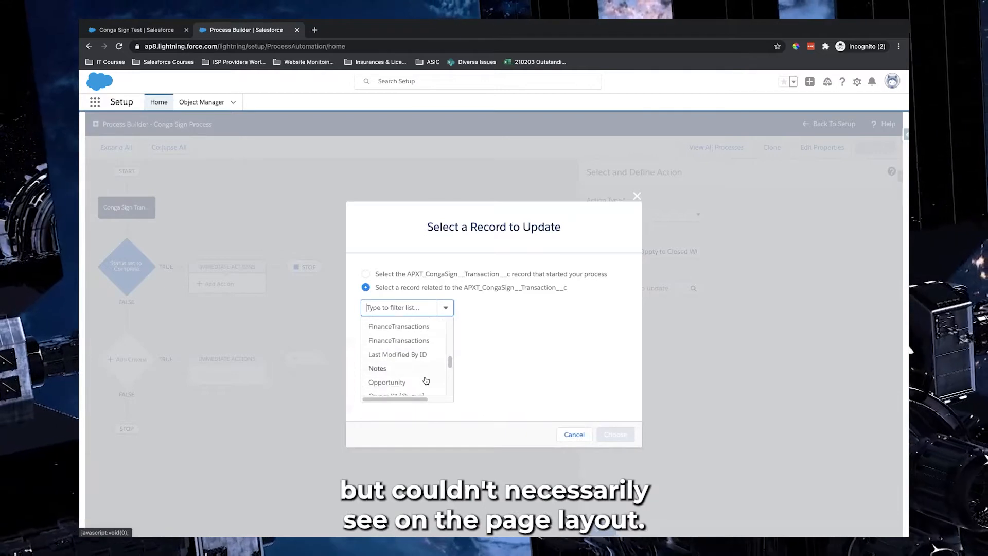
pyautogui.scroll(1, 426, 380)
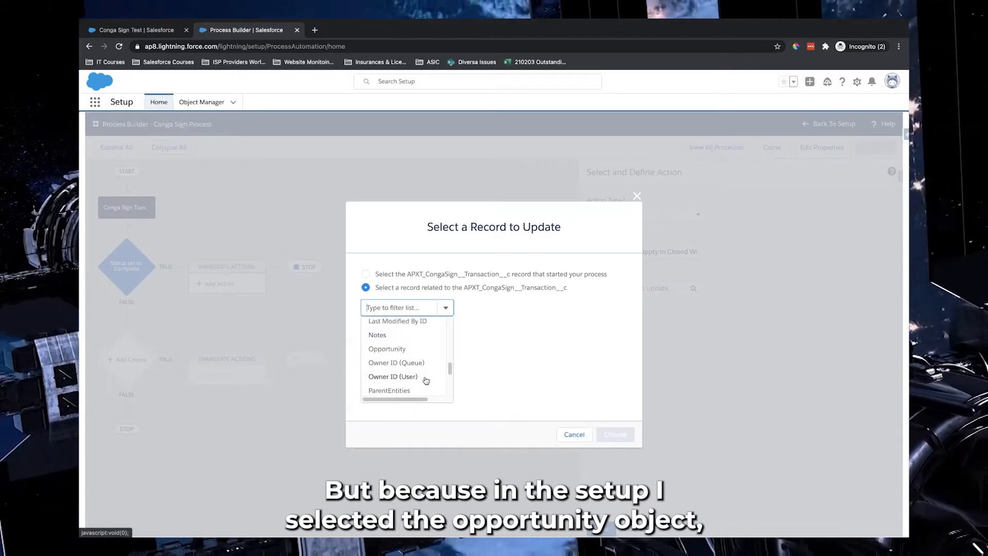
pyautogui.click(386, 350)
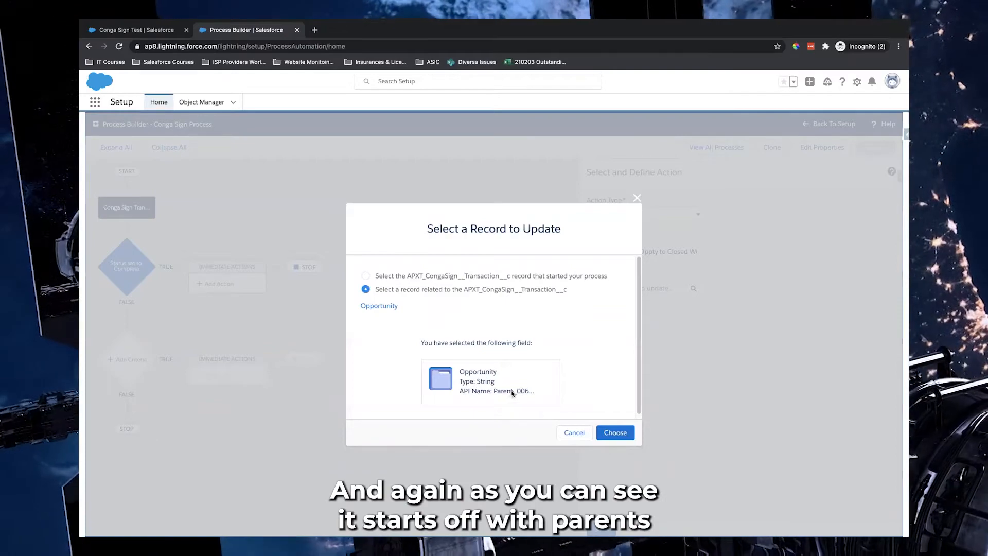
pyautogui.click(610, 434)
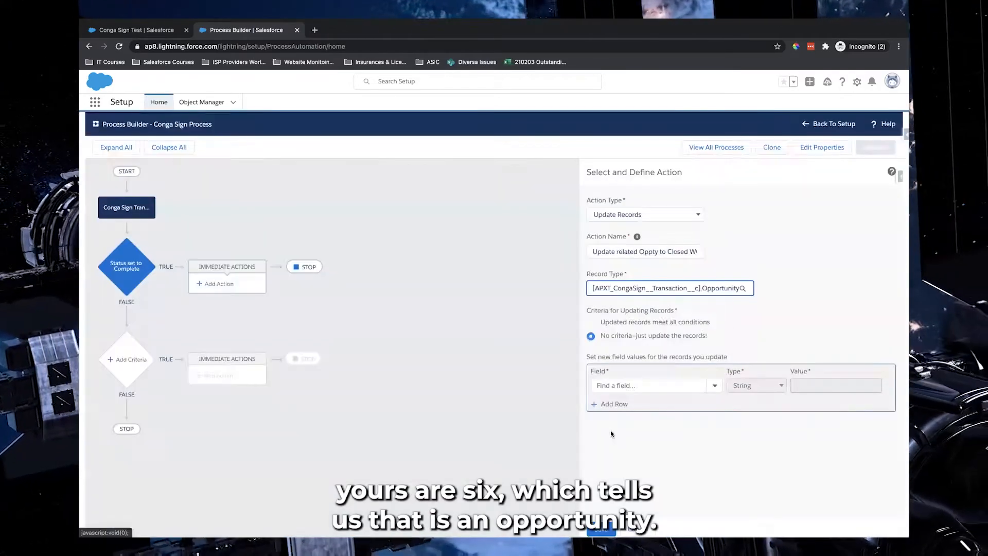
# Have the action set the opportunity's Stage to Closed Won, save it and activate the process.
pyautogui.click(660, 385)
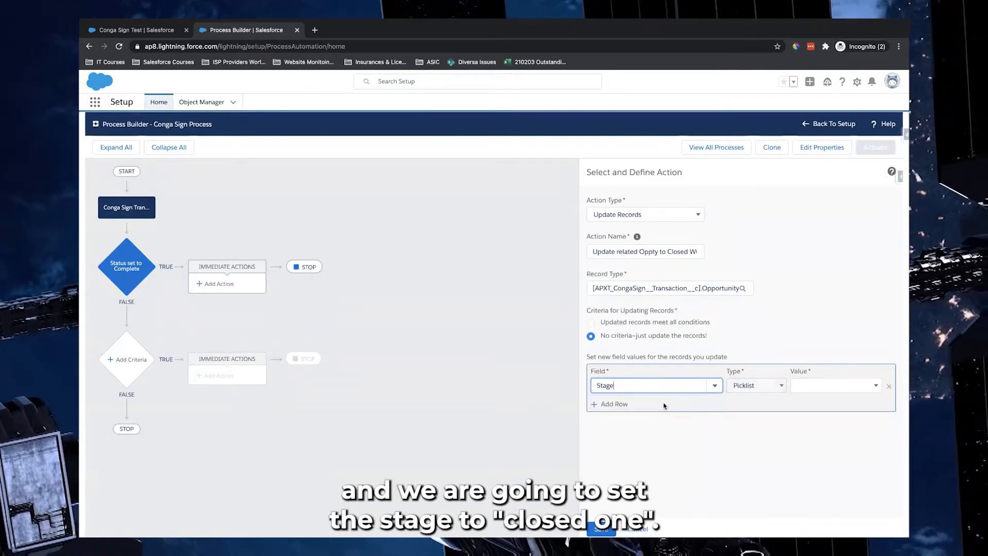
pyautogui.click(644, 402)
pyautogui.click(807, 386)
pyautogui.click(827, 483)
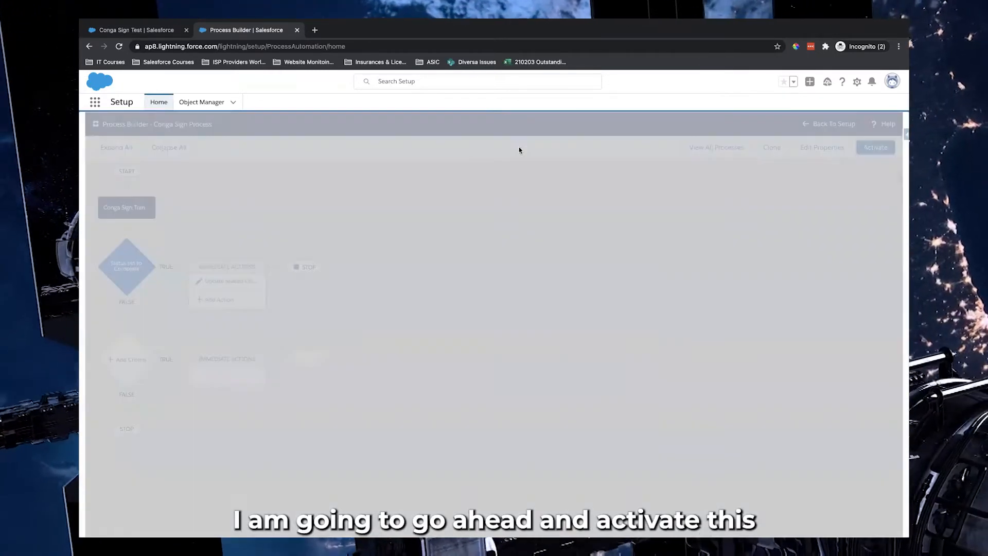
pyautogui.click(610, 374)
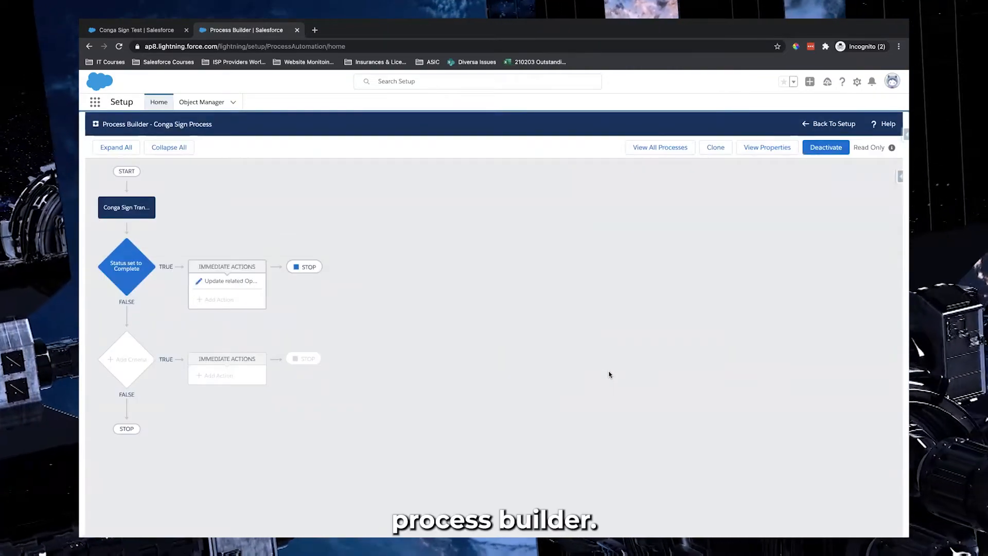
# Start a Conga Sign transaction from the Conga Sign Test opportunity and upload Conga Sign Example.pdf as its document.
pyautogui.click(170, 32)
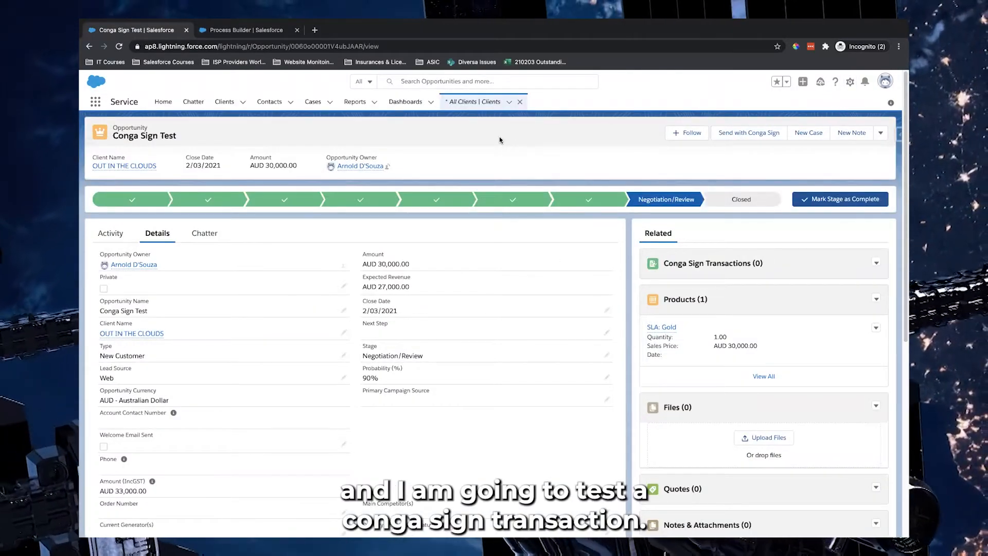
pyautogui.click(738, 135)
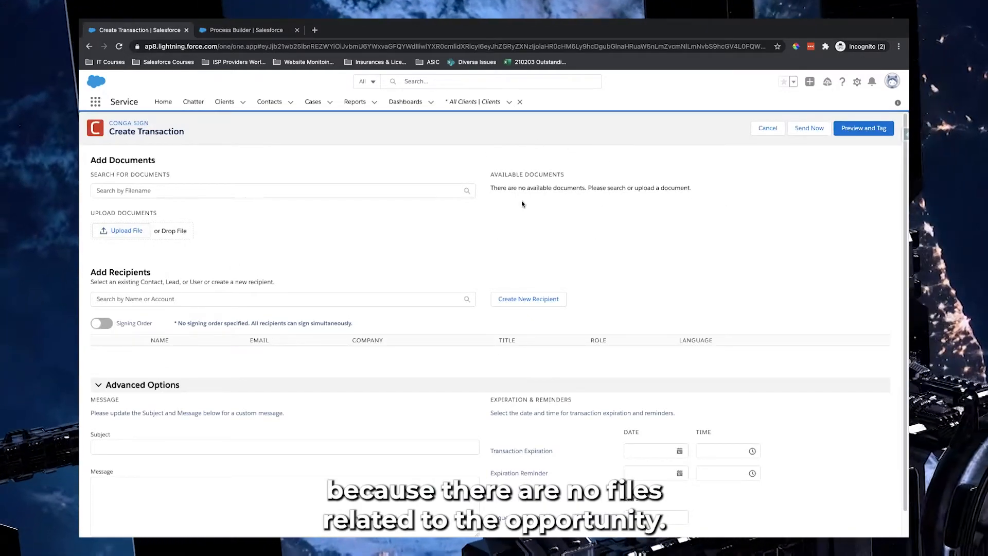
pyautogui.click(132, 233)
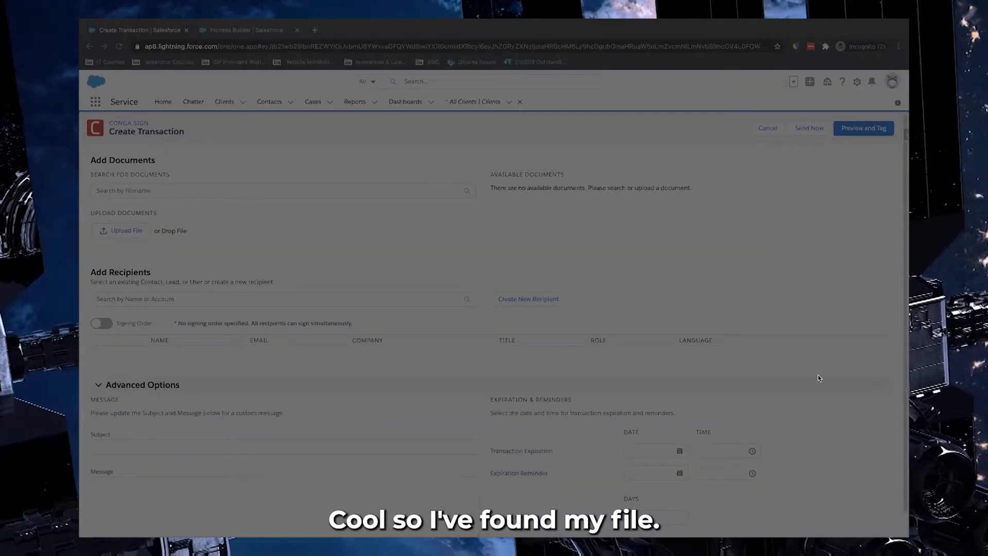
pyautogui.click(863, 454)
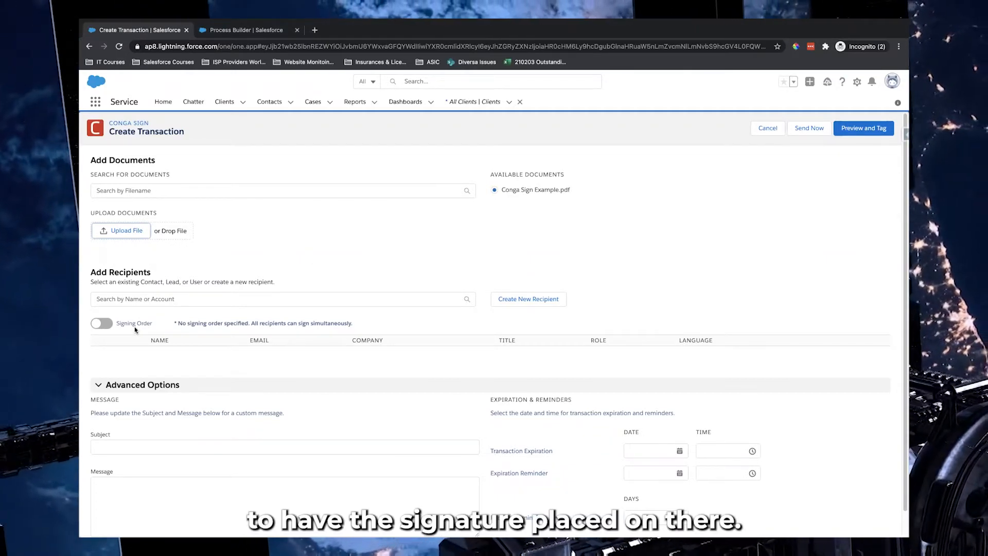
# Turn on the signing order and add the Space Station contact as the transaction's first recipient.
pyautogui.click(101, 323)
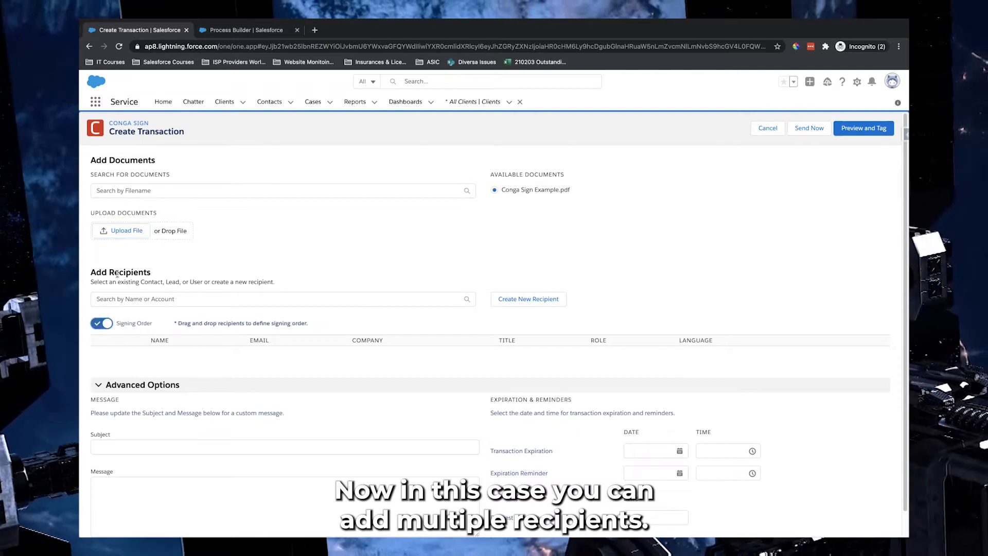
pyautogui.click(189, 299)
pyautogui.write('arnold')
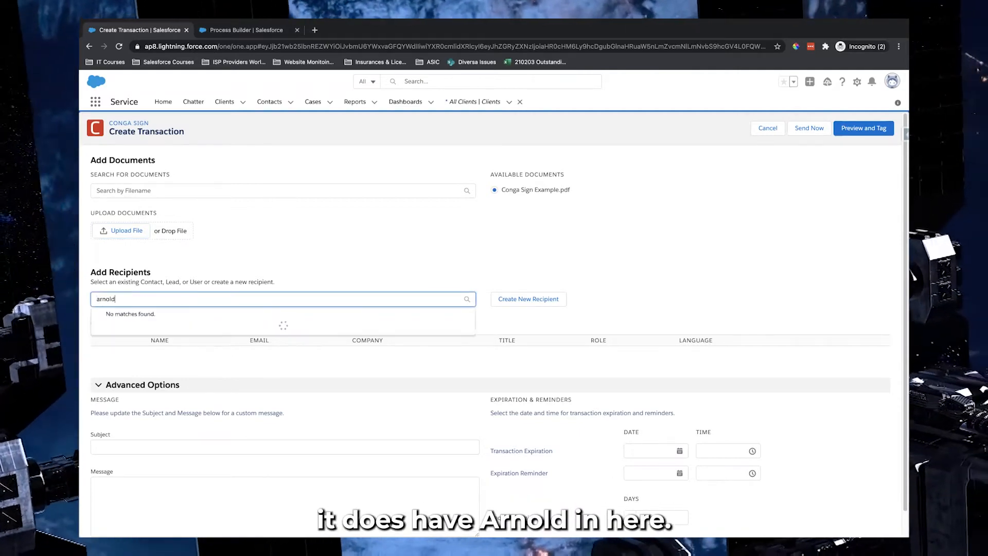
pyautogui.press('BackSpace')
pyautogui.press('BackSpace')
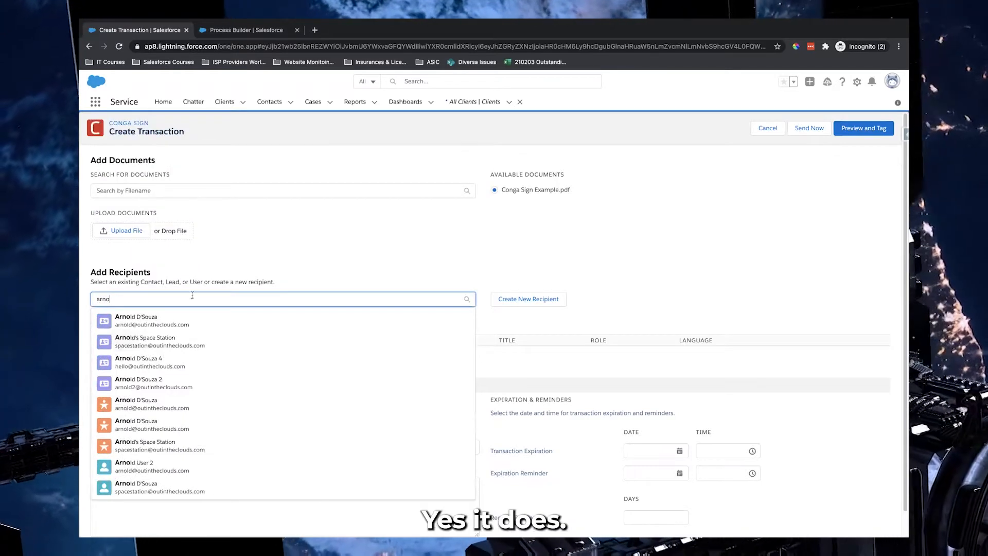
pyautogui.click(172, 348)
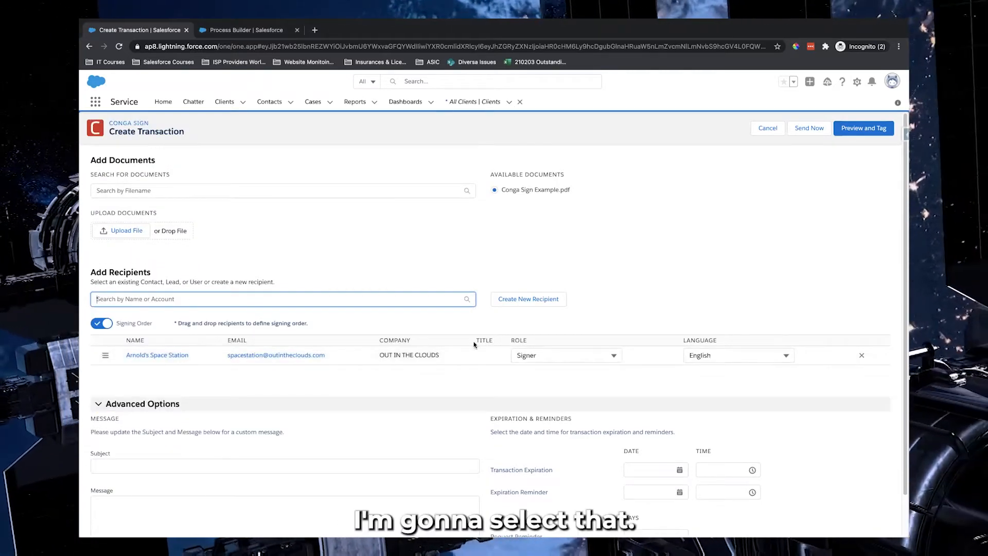
pyautogui.click(98, 323)
pyautogui.click(99, 324)
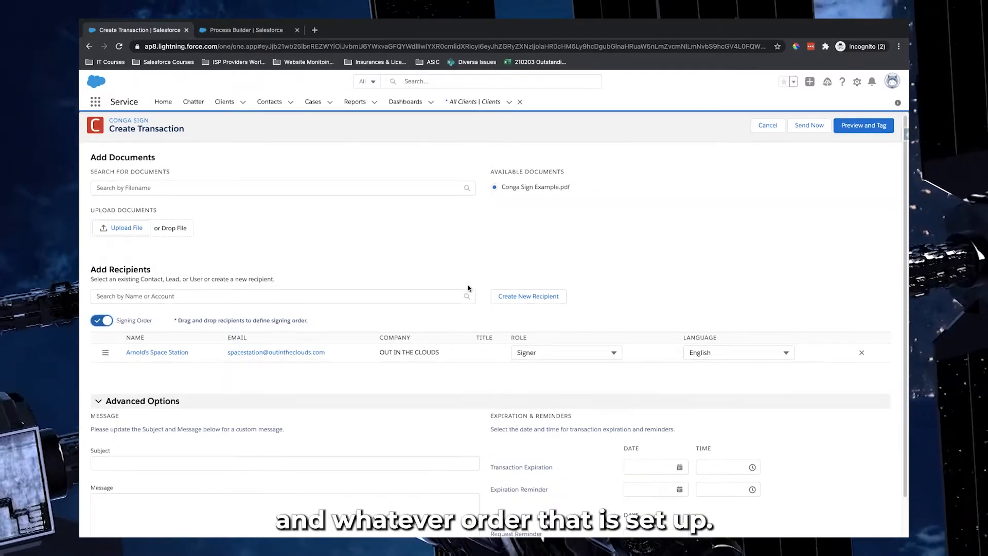
# Add a second existing contact from OUT IN THE CLOUDS as another recipient of the transaction.
pyautogui.scroll(-1, 157, 309)
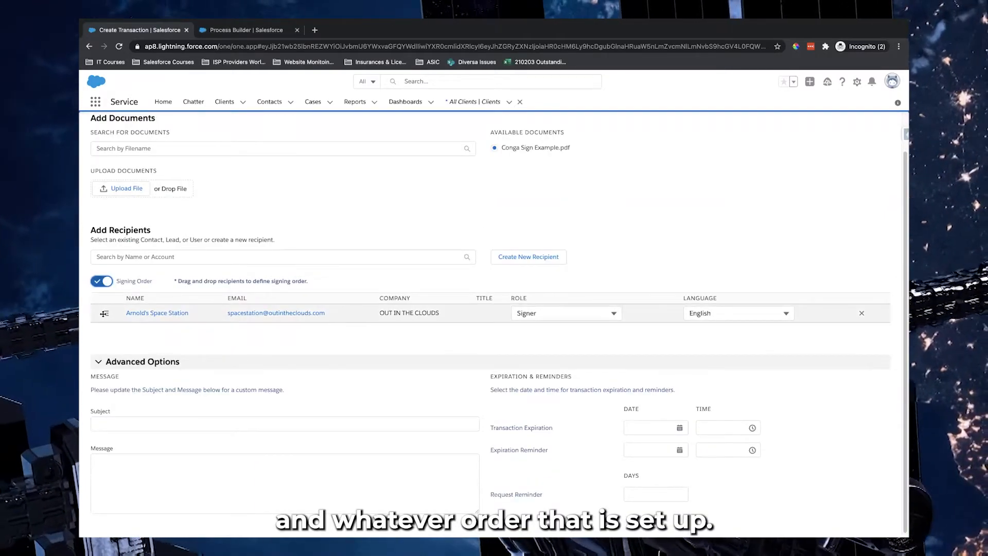
pyautogui.click(155, 257)
pyautogui.write('arnold')
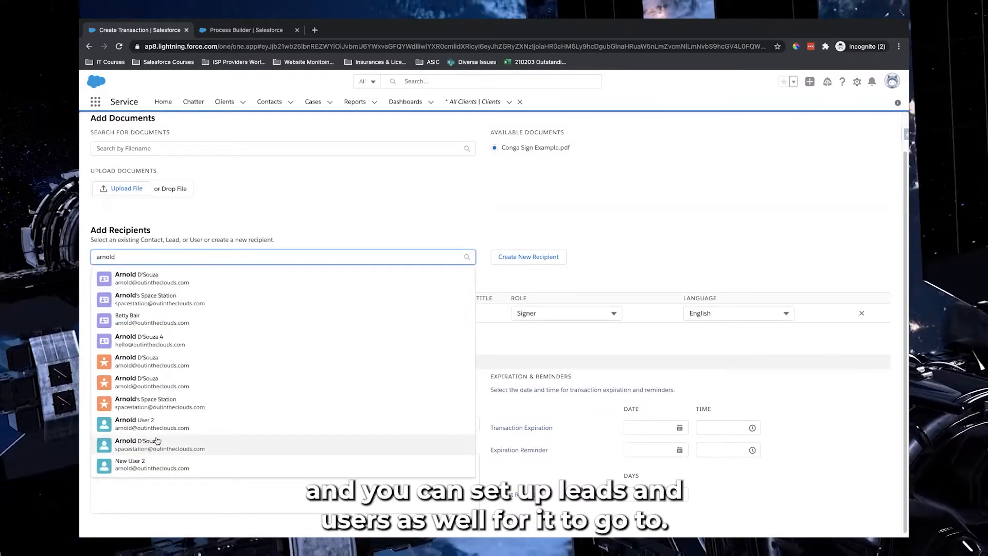
pyautogui.click(178, 292)
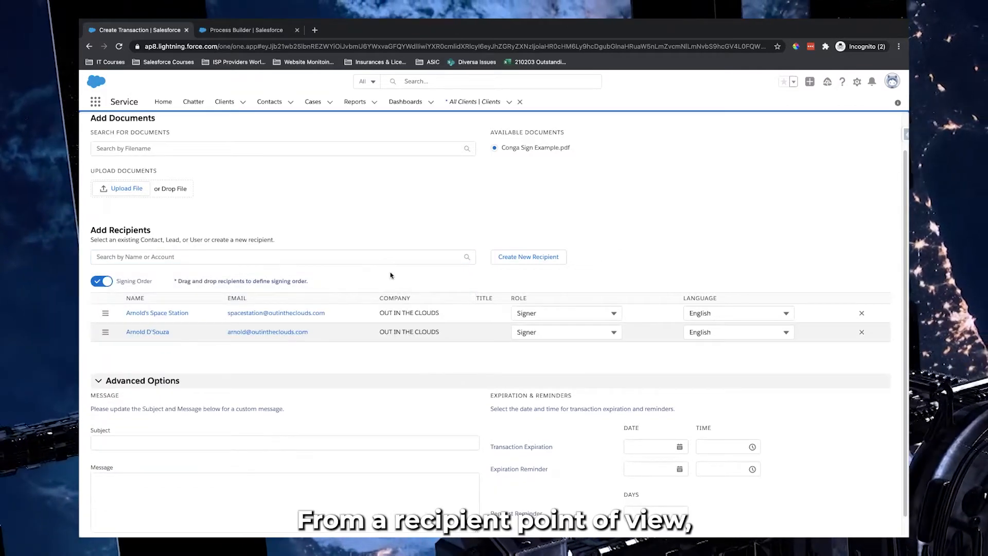
# Try reordering the recipients, remove the second contact from the transaction and check the role options for the Space Station contact.
pyautogui.moveTo(105, 332); pyautogui.dragTo(104, 312)
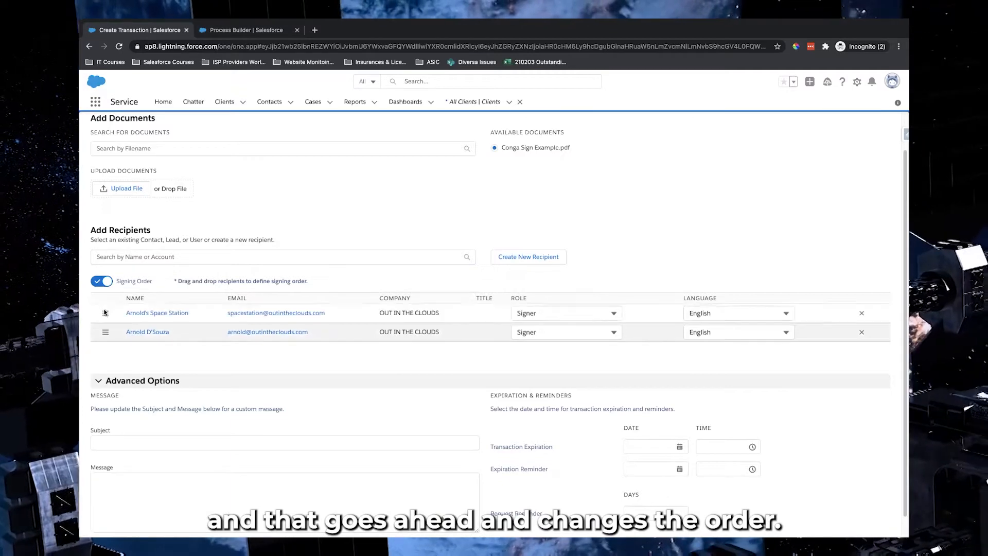
pyautogui.click(863, 333)
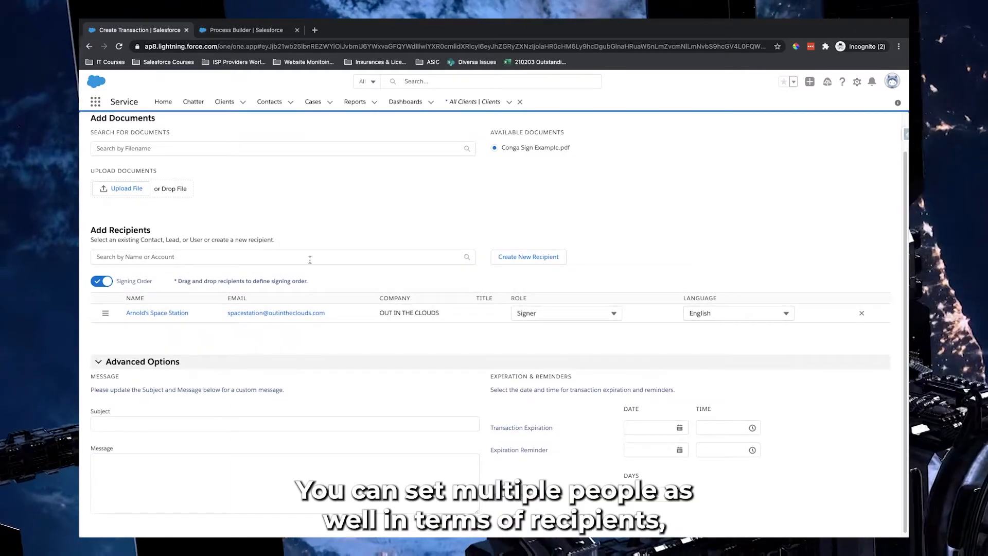
pyautogui.click(327, 259)
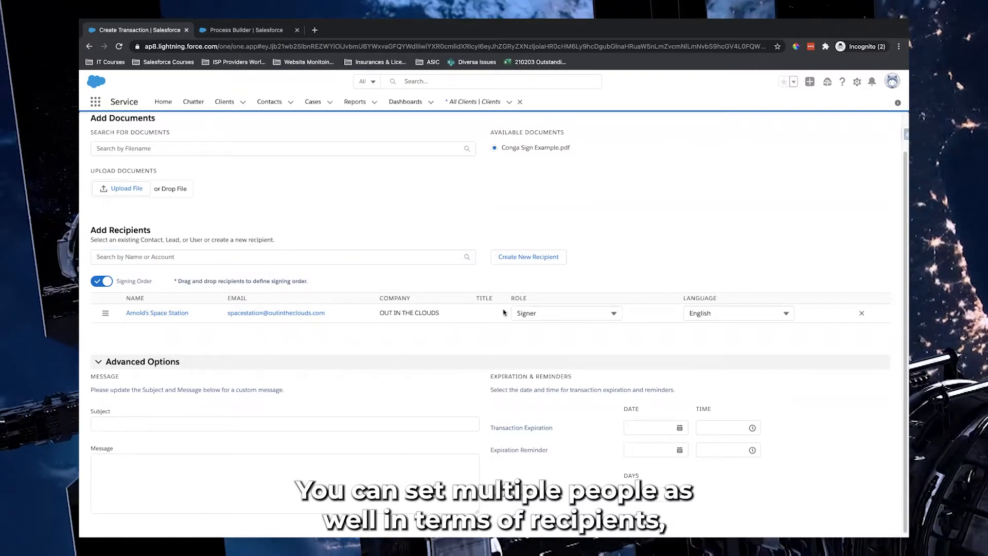
pyautogui.click(552, 315)
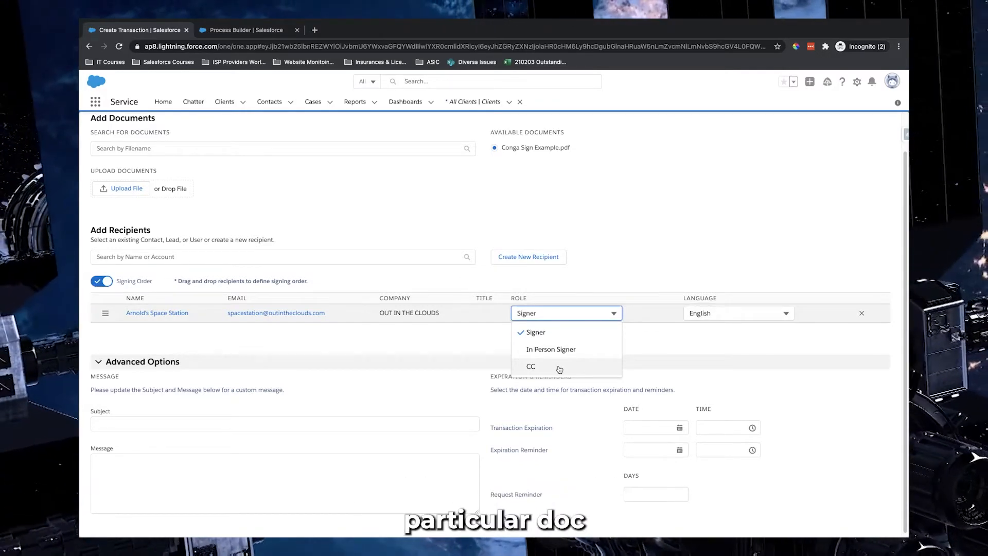
pyautogui.click(554, 230)
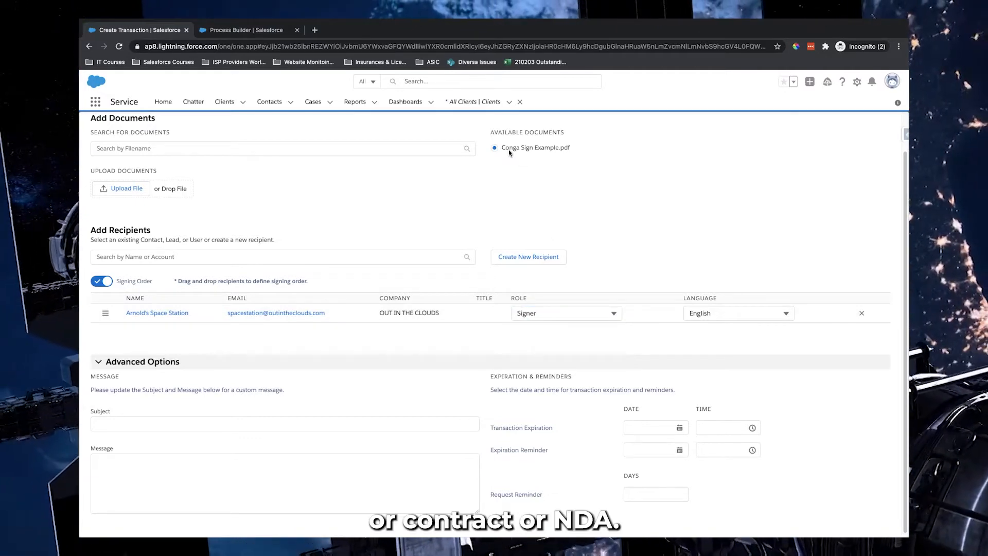
# Open the transaction's document for preview and tagging, and dismiss the Recipients tour.
pyautogui.scroll(-1, 483, 403)
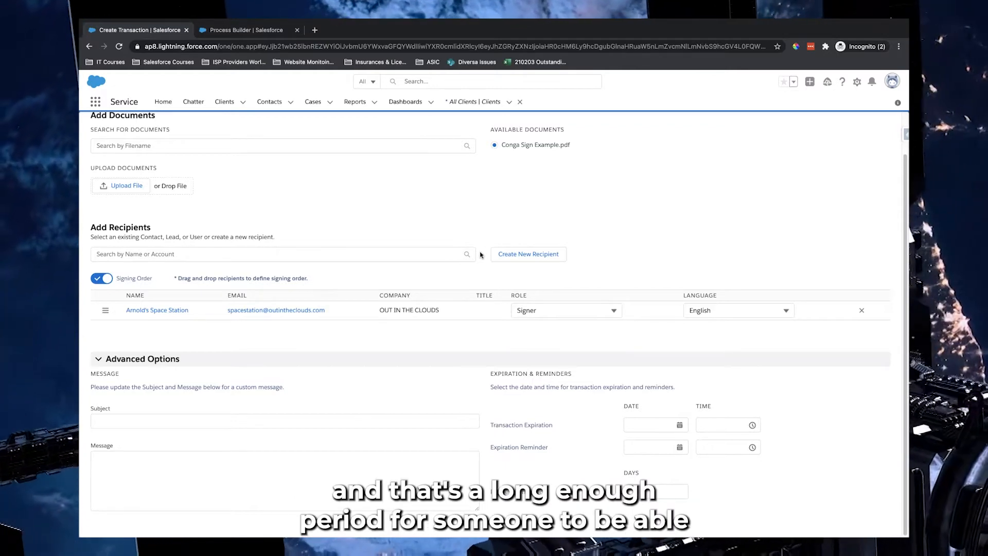
pyautogui.scroll(2, 480, 255)
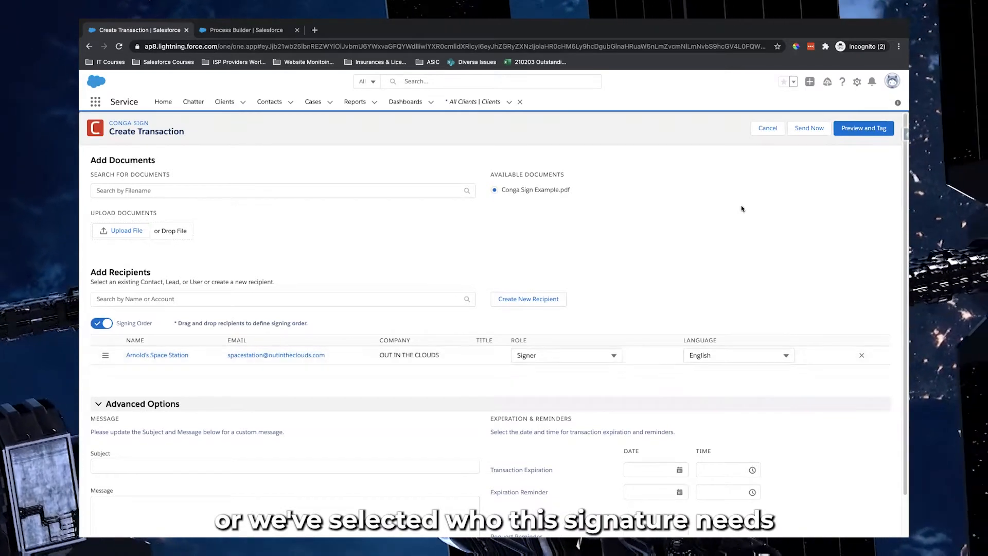
pyautogui.click(862, 133)
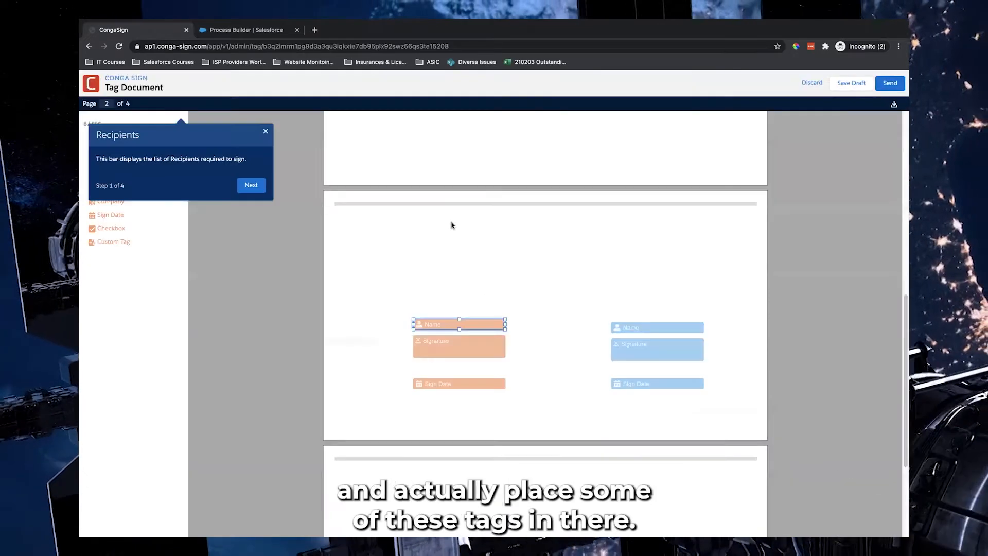
pyautogui.click(266, 131)
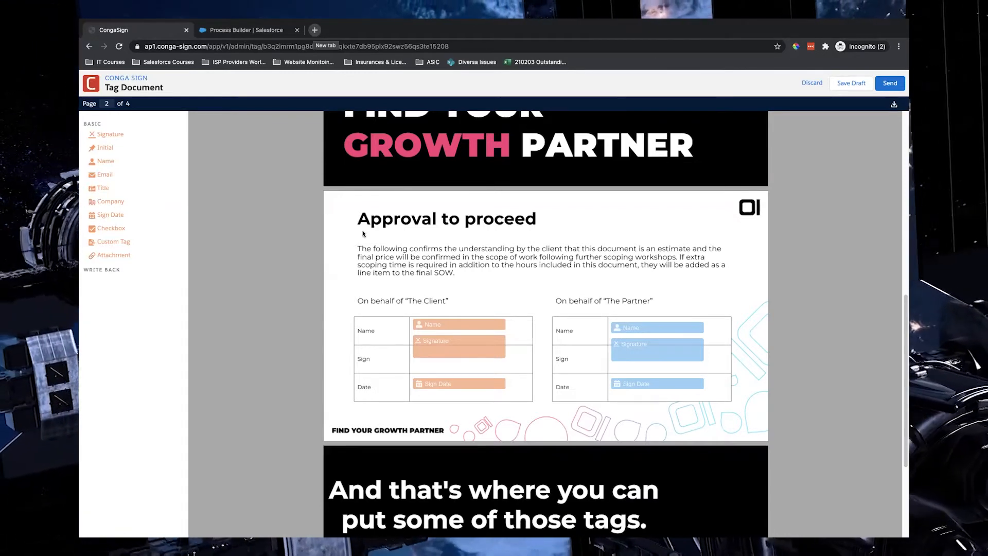
# Reposition the Signature, Name and Sign Date tags inside their matching cells of the "On behalf of The Client" table.
pyautogui.click(467, 342)
pyautogui.moveTo(467, 358); pyautogui.dragTo(467, 360)
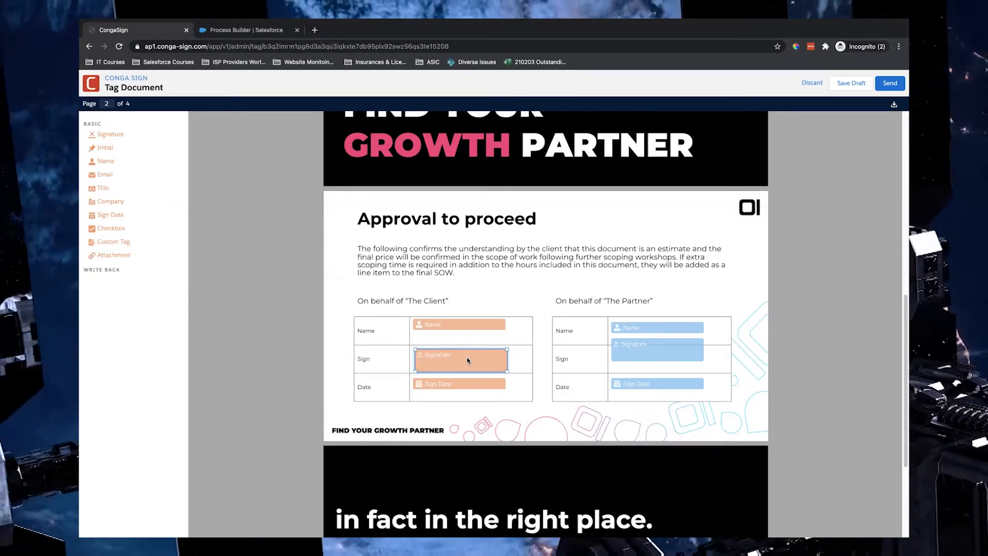
pyautogui.click(460, 324)
pyautogui.moveTo(461, 333); pyautogui.dragTo(462, 331)
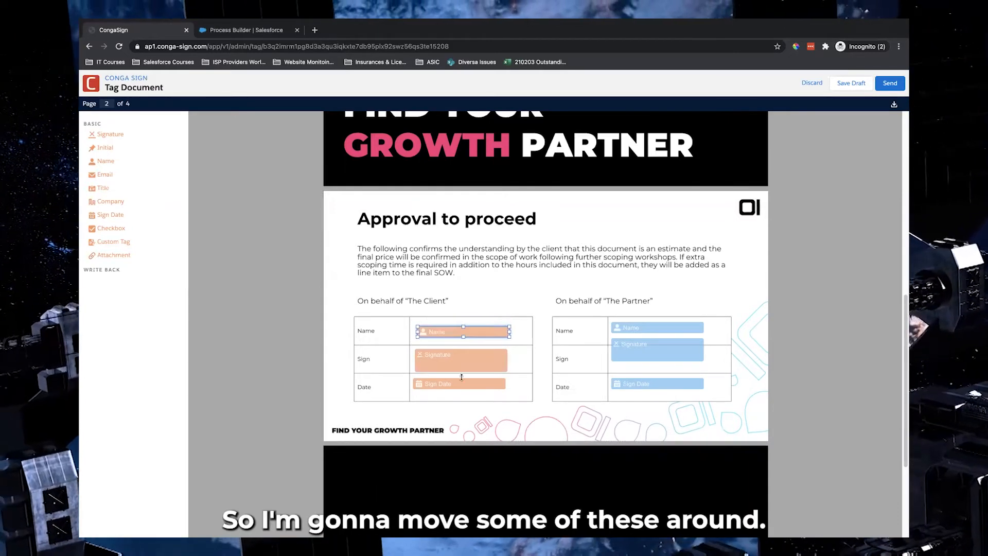
pyautogui.moveTo(455, 385); pyautogui.dragTo(460, 389)
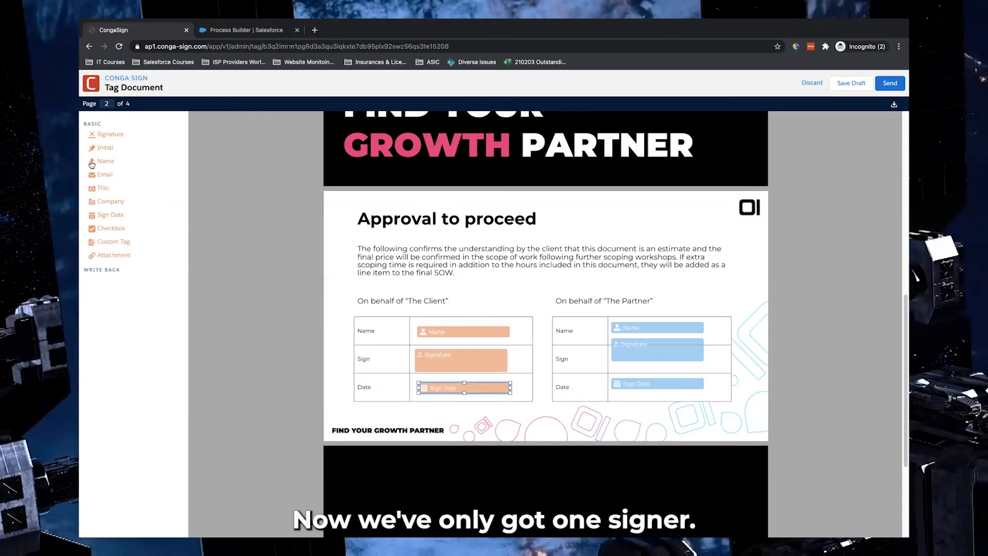
# Delete the Name, Signature and Sign Date tags from the partner's table and align the client's Signature tag with its other tags.
pyautogui.click(636, 329)
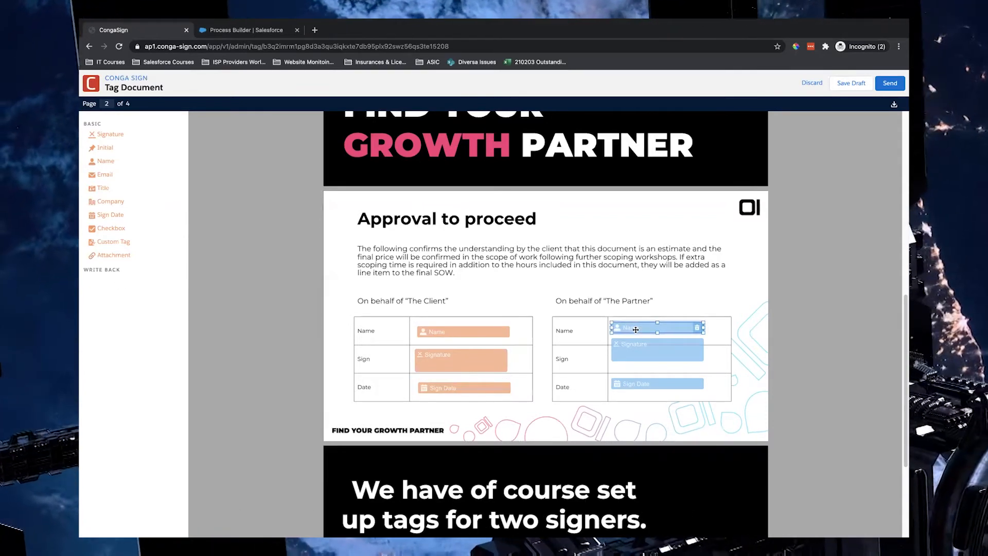
pyautogui.press('Delete')
pyautogui.click(658, 351)
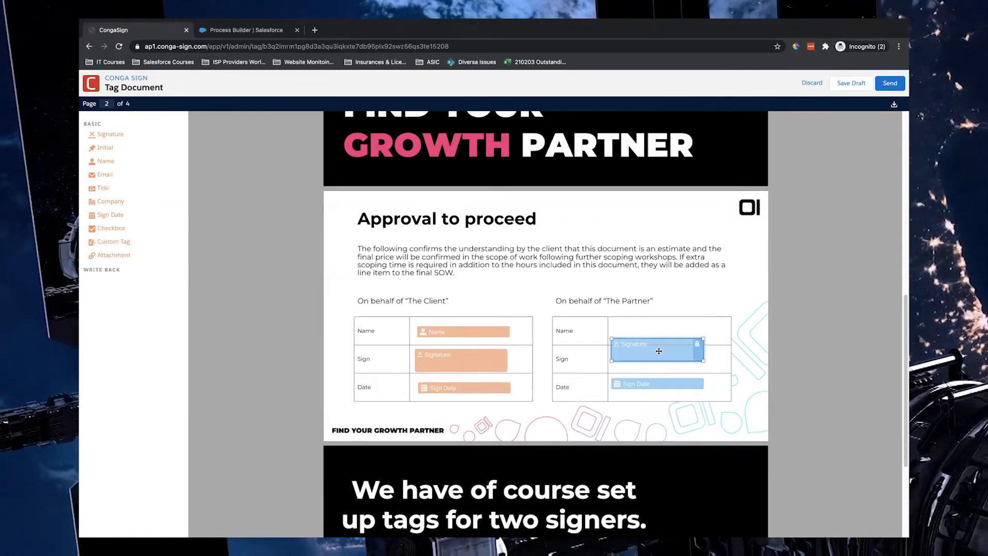
pyautogui.press('Delete')
pyautogui.click(651, 385)
pyautogui.press('Delete')
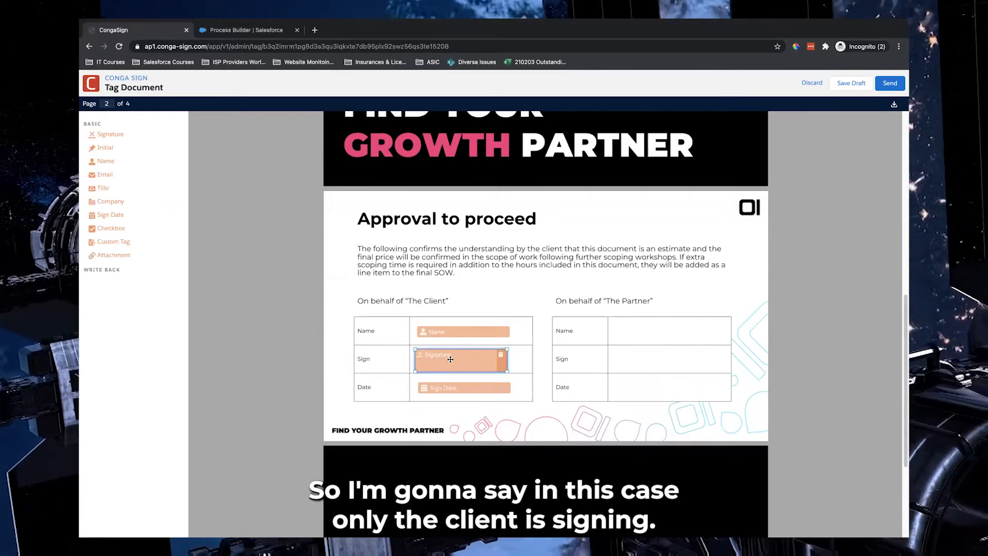
pyautogui.moveTo(450, 359); pyautogui.dragTo(455, 356)
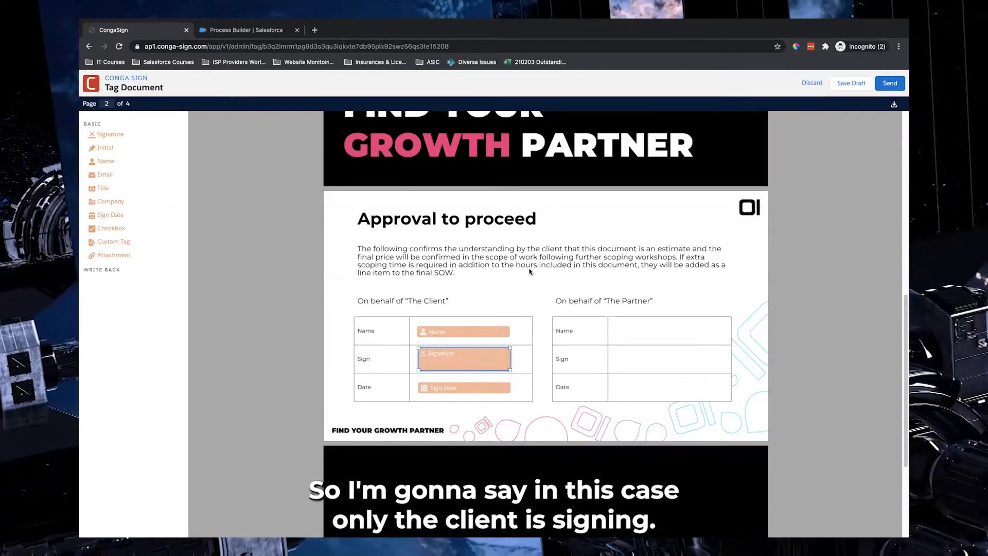
# Look through the document from the cover page to the approval page and check the client's tags.
pyautogui.scroll(4, 525, 287)
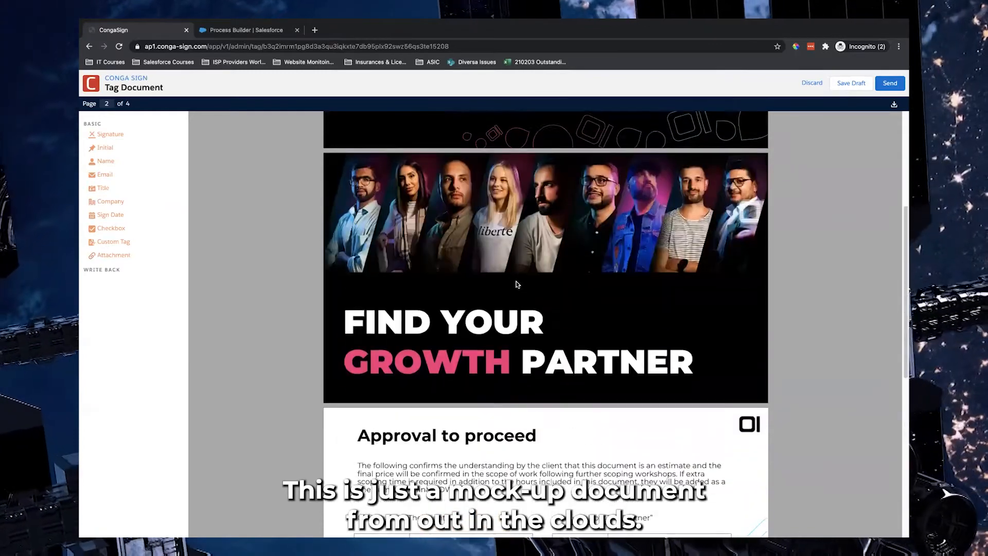
pyautogui.scroll(-7, 517, 284)
pyautogui.scroll(8, 517, 284)
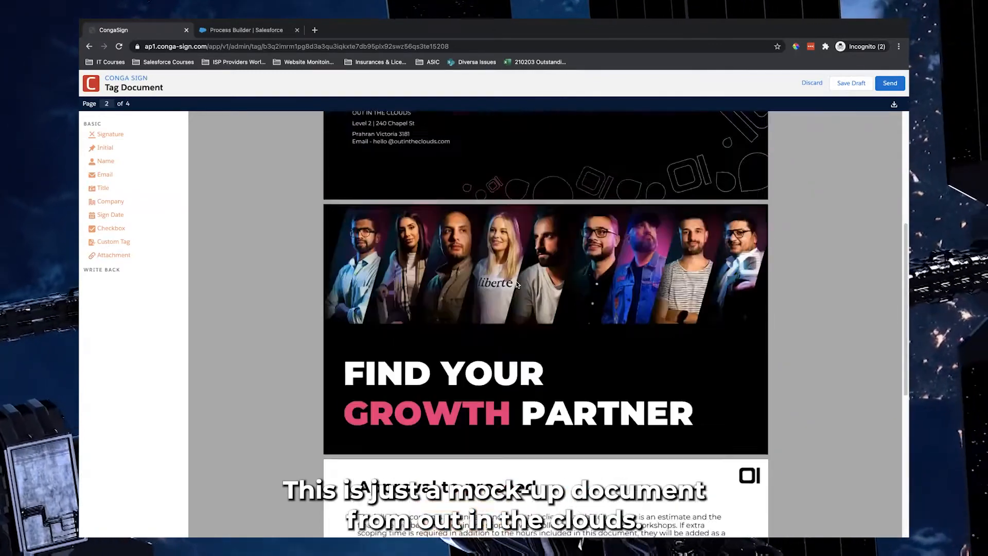
pyautogui.scroll(3, 516, 284)
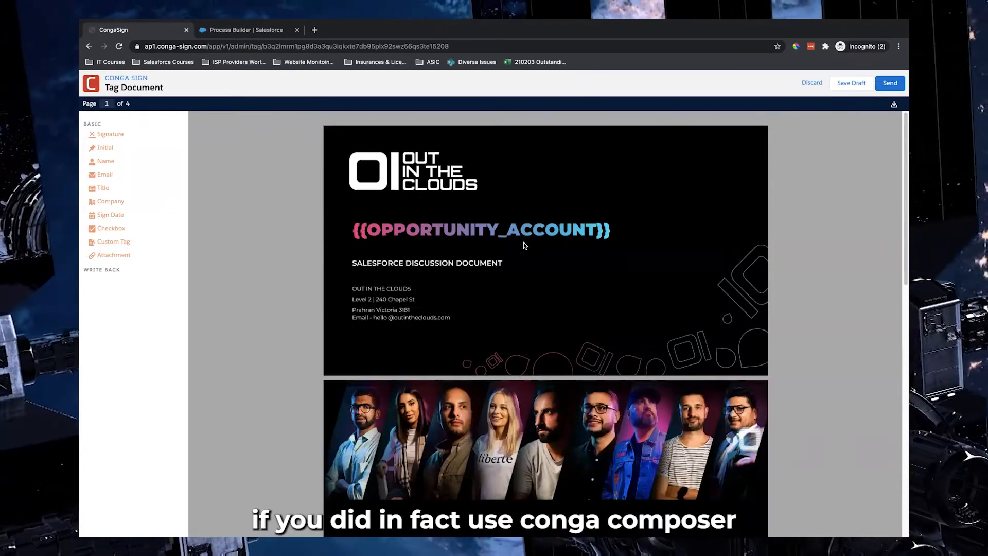
pyautogui.scroll(-9, 524, 245)
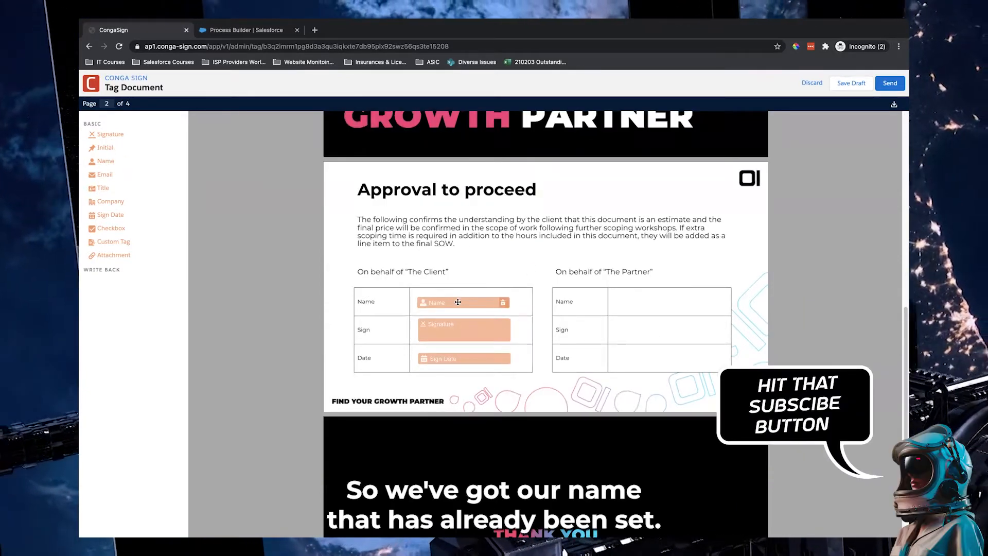
pyautogui.moveTo(106, 161); pyautogui.dragTo(567, 262)
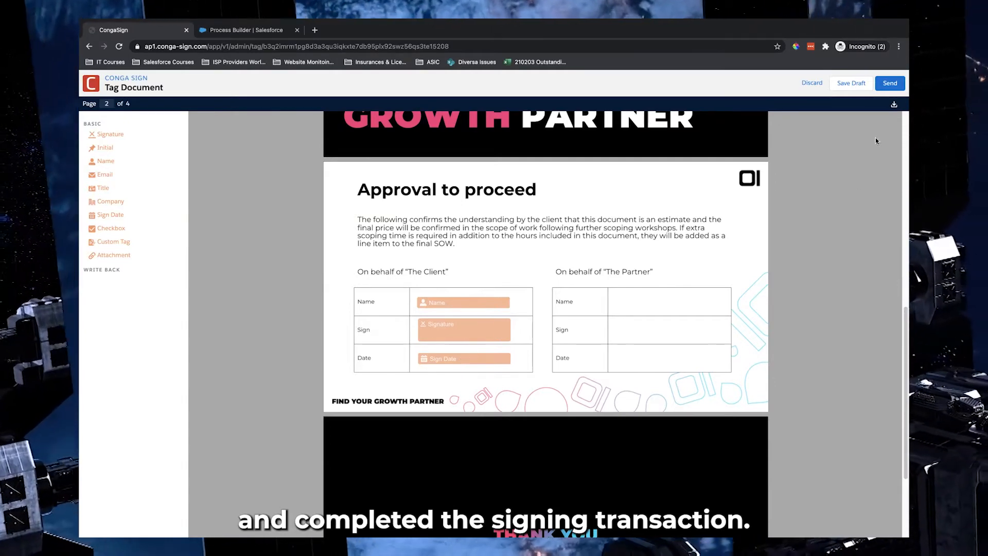
# Send the tagged document for signature and check the status on the opportunity's Conga Sign transaction record.
pyautogui.click(887, 84)
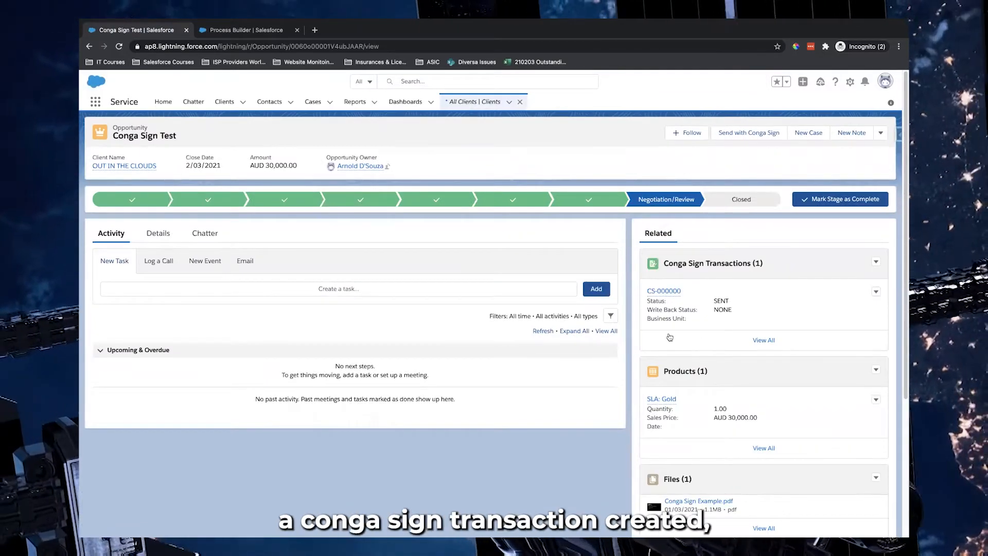
pyautogui.click(662, 291)
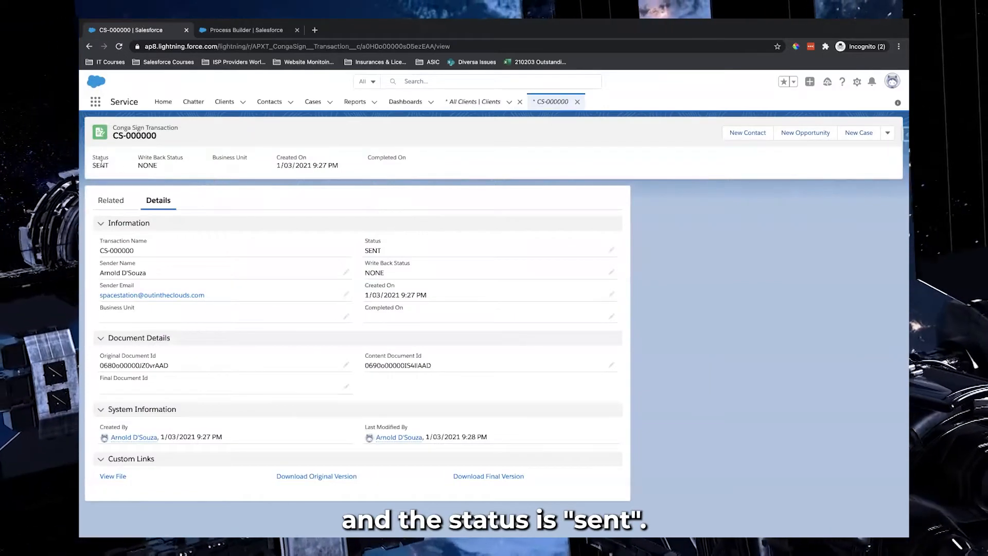
pyautogui.click(577, 102)
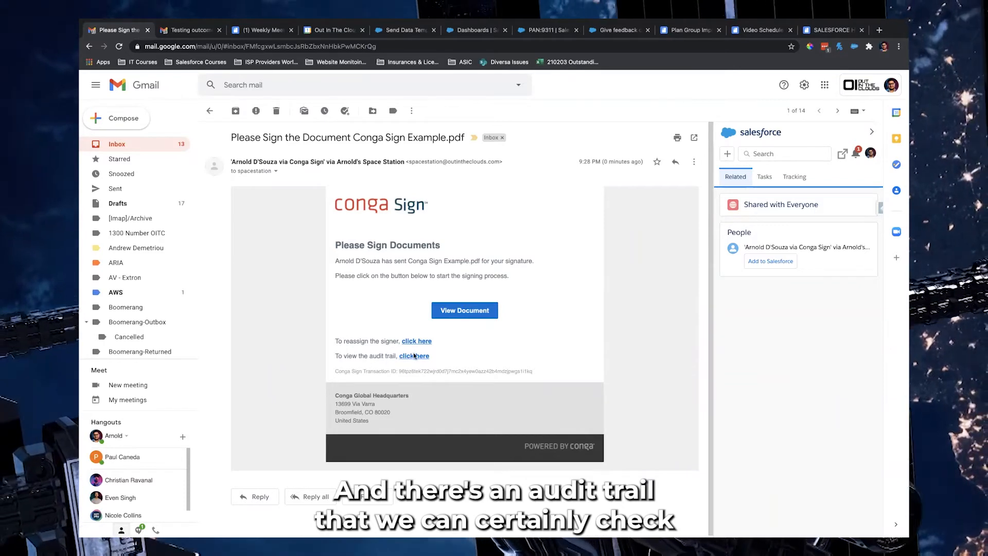
# Switch to Gmail, open the document from the Conga Sign request, agree to the electronic signature disclosure and go to the client's signing table.
pyautogui.click(463, 311)
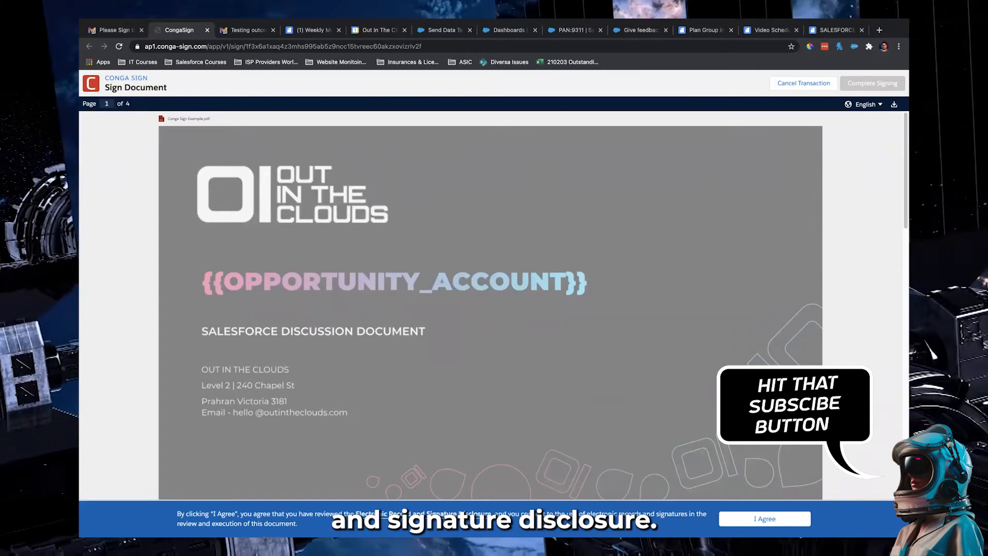
pyautogui.click(766, 519)
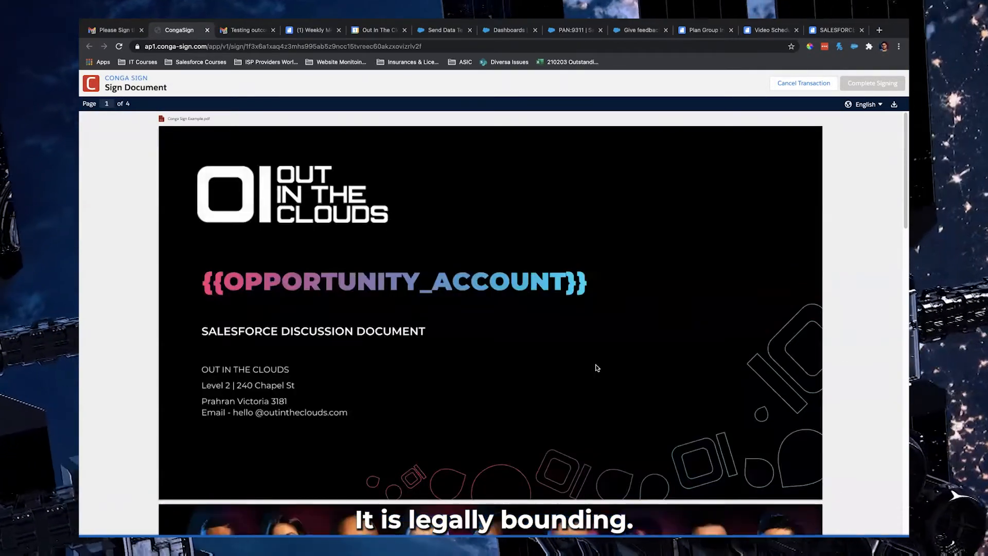
pyautogui.scroll(-1, 597, 368)
pyautogui.scroll(-15, 596, 368)
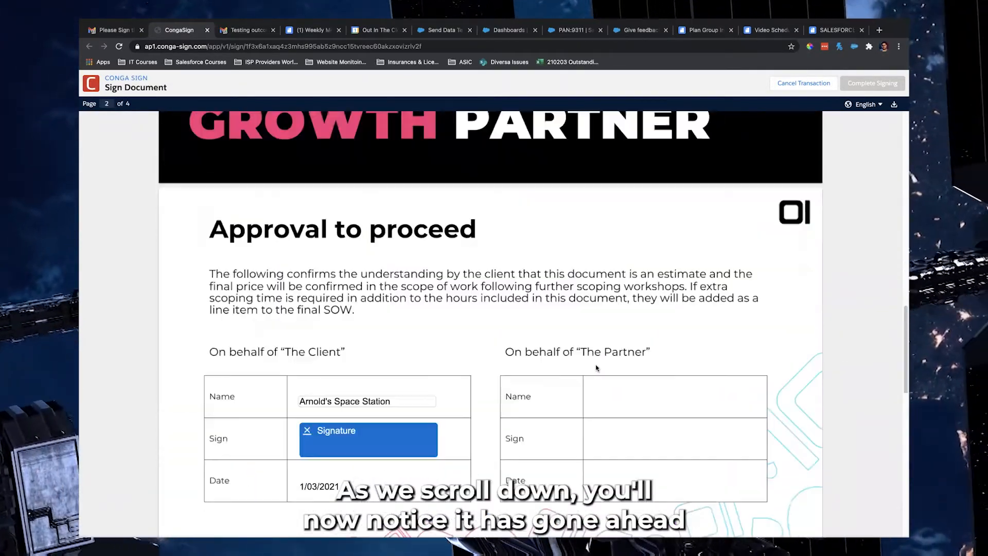
pyautogui.scroll(-1, 597, 368)
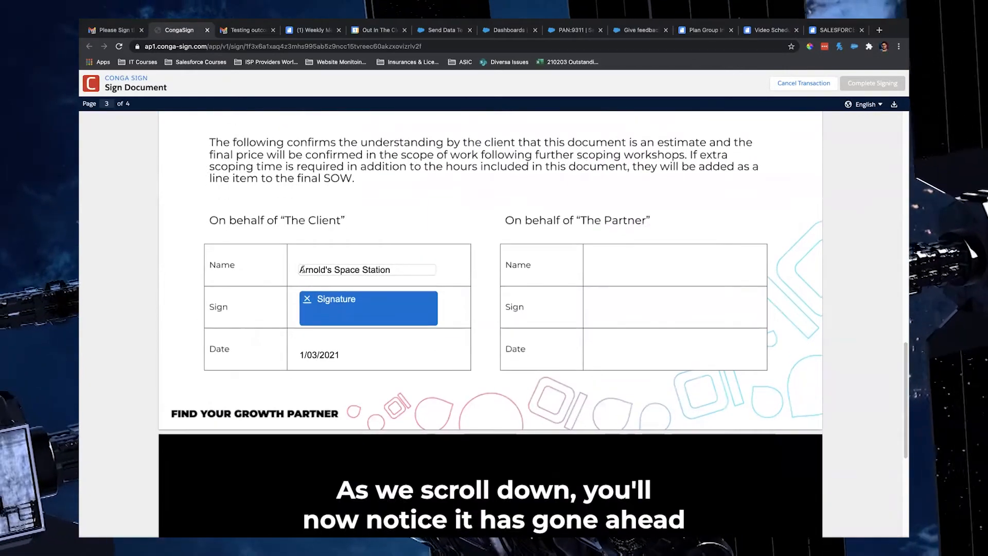
pyautogui.click(383, 270)
pyautogui.scroll(1, 381, 275)
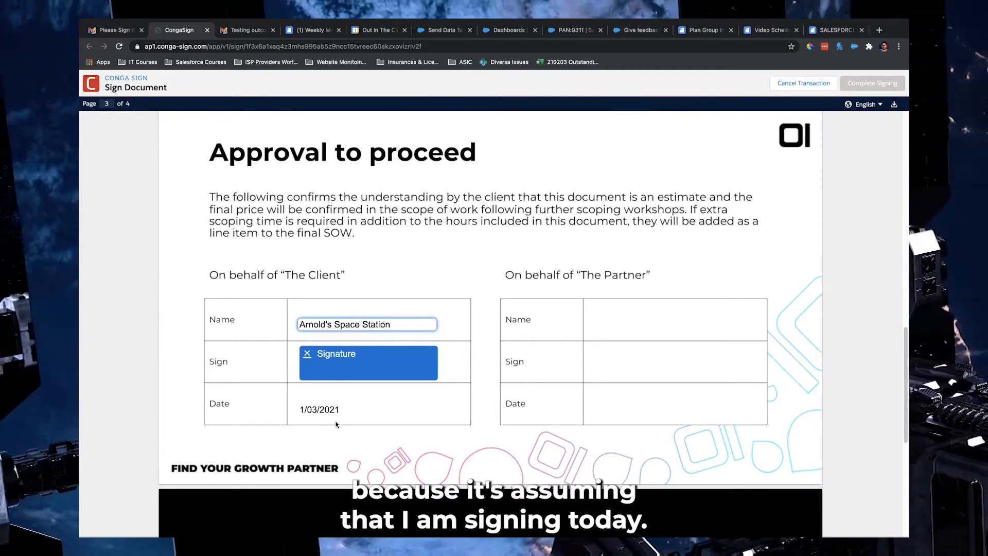
# Sign the client's Signature field with a hand-drawn signature and initials after viewing the additional signature styles.
pyautogui.click(369, 370)
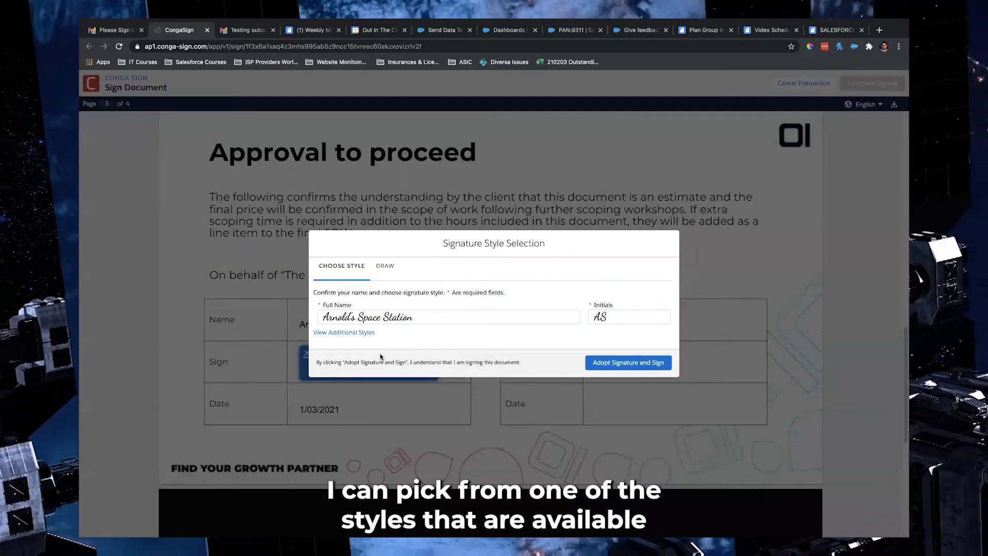
pyautogui.click(372, 318)
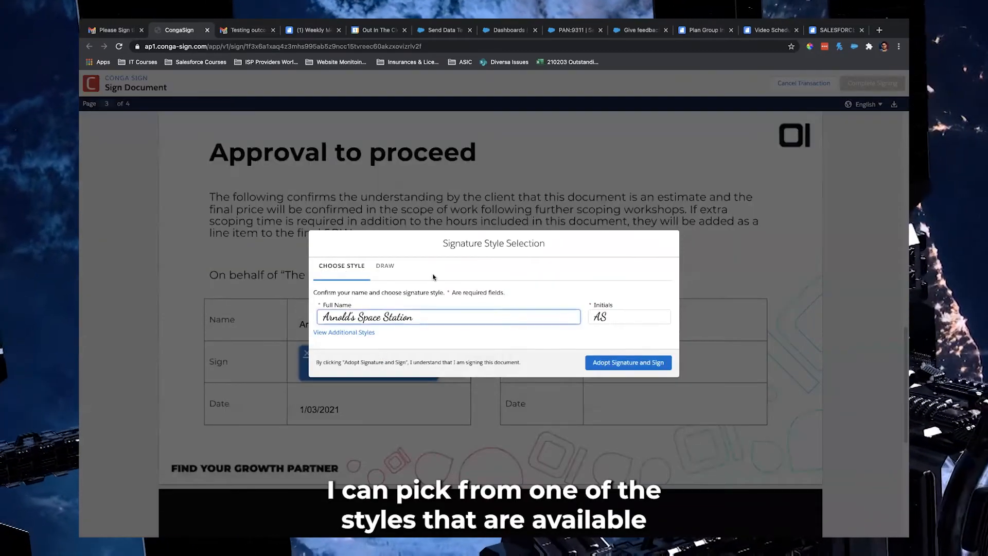
pyautogui.click(344, 332)
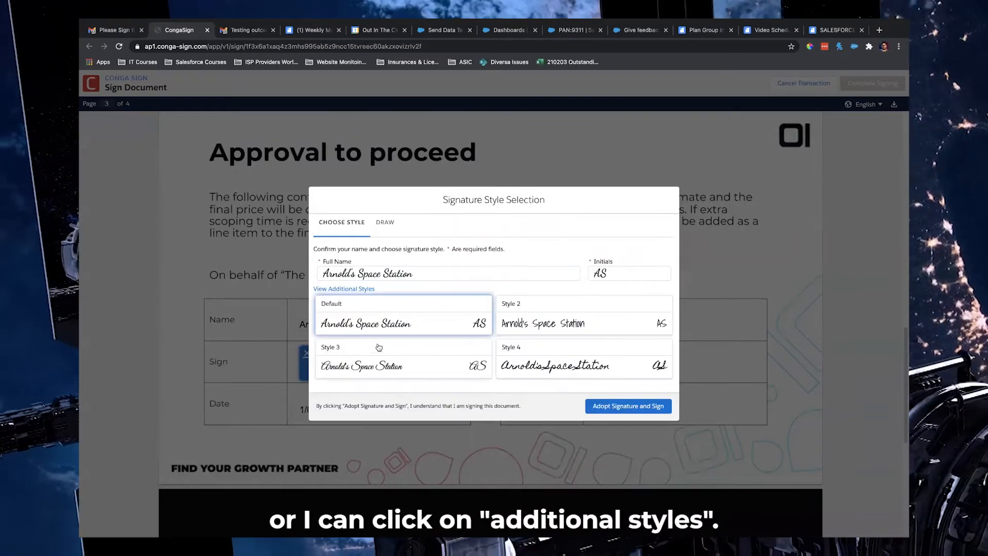
pyautogui.click(385, 221)
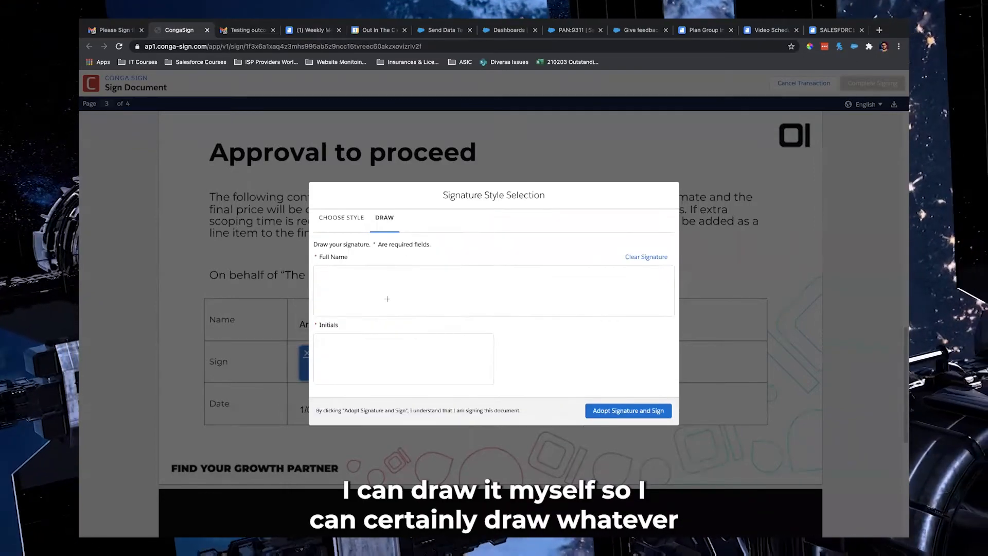
pyautogui.moveTo(383, 285)
pyautogui.mouseDown()
pyautogui.moveTo(389, 296)
pyautogui.moveTo(498, 304)
pyautogui.mouseUp()
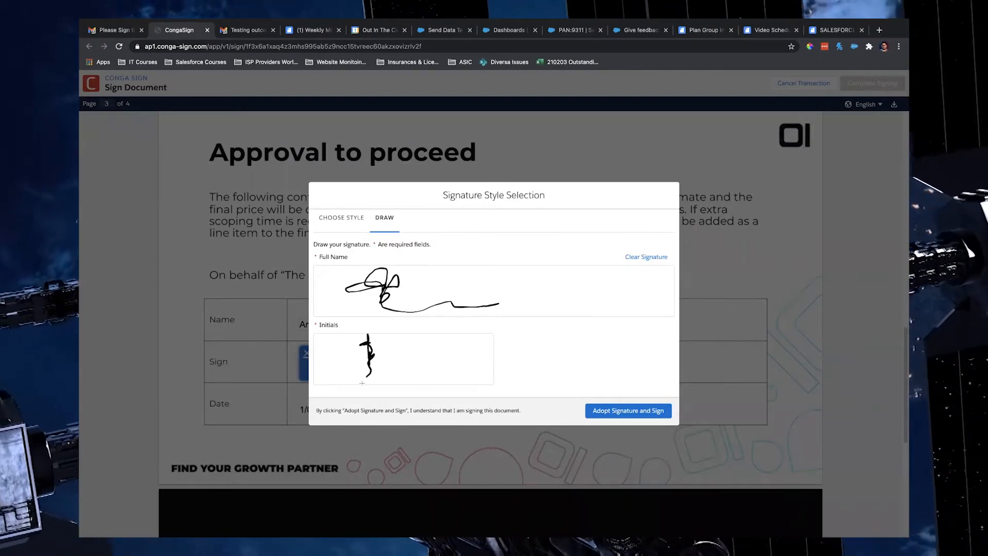
pyautogui.click(627, 412)
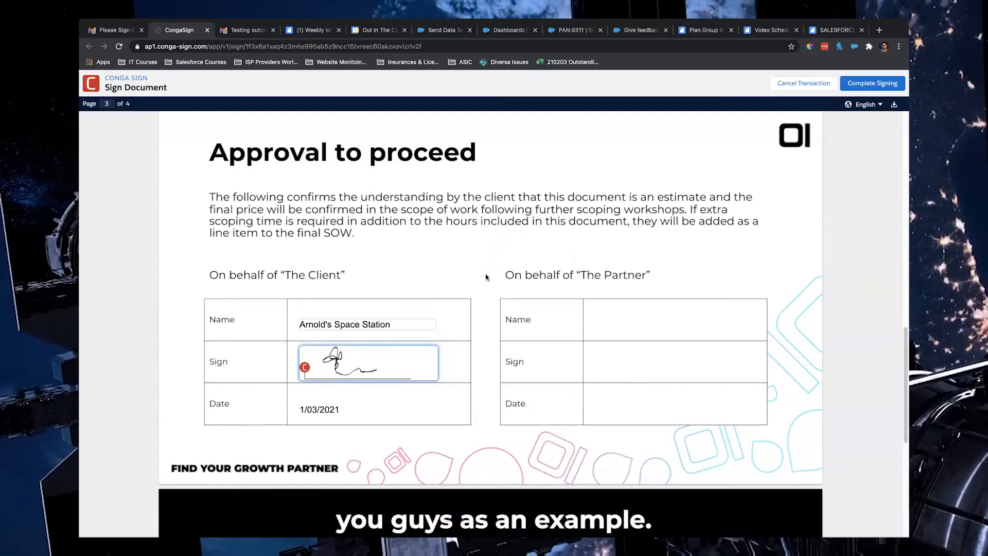
# Look over the rest of the signed document and complete the signing.
pyautogui.scroll(-6, 486, 278)
pyautogui.scroll(5, 485, 277)
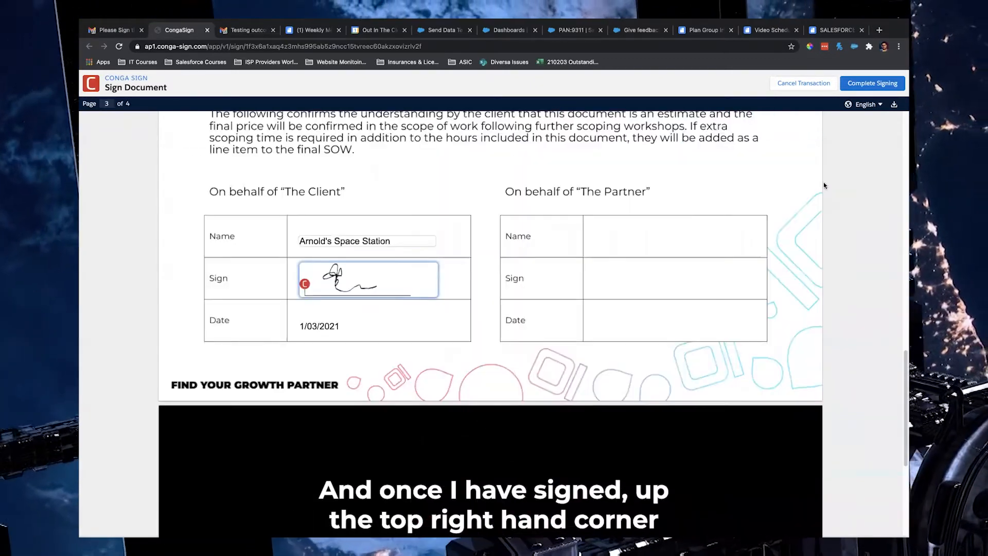
pyautogui.click(878, 84)
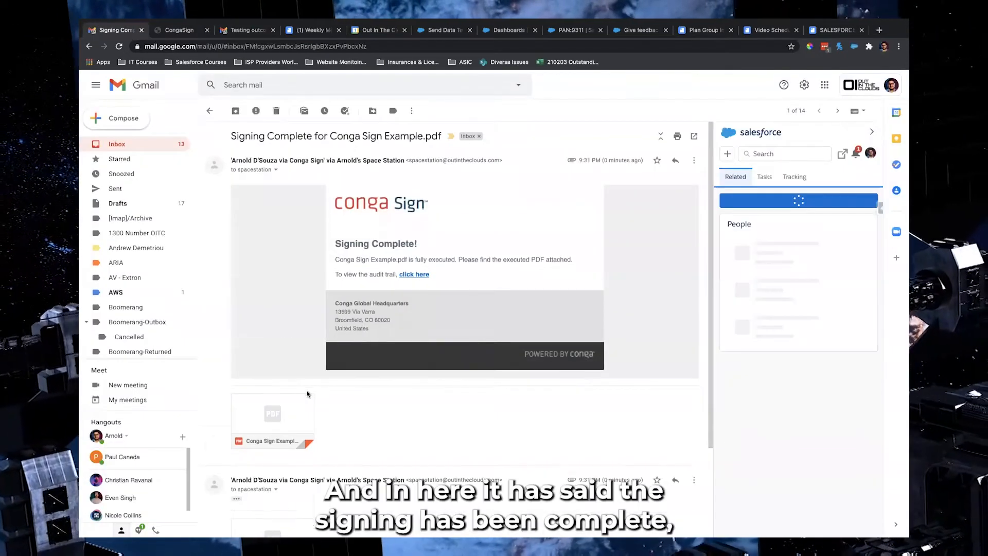
# Open the executed Conga Sign Example.pdf from the Signing Complete email in Gmail and follow the signature's link to the transaction audit.
pyautogui.scroll(-2, 287, 376)
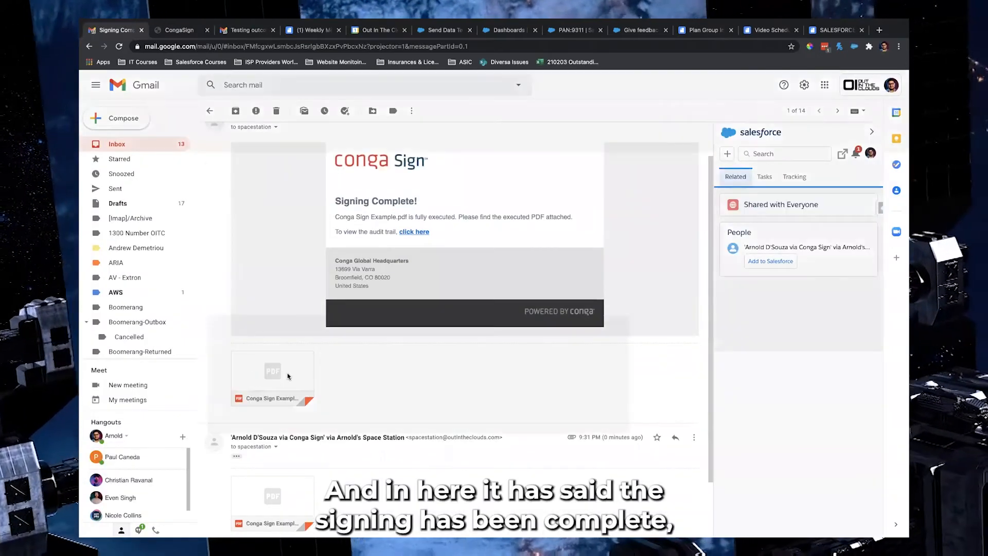
pyautogui.click(287, 377)
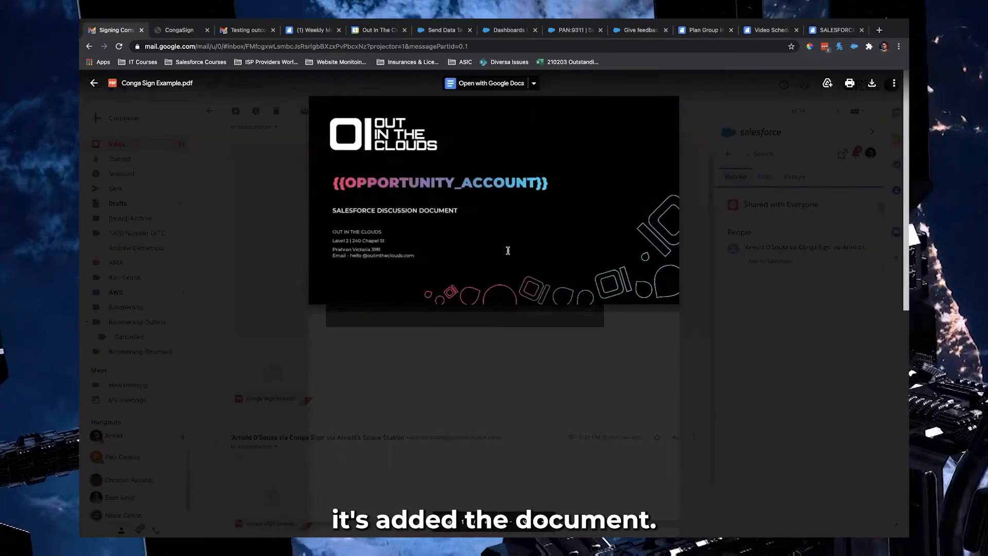
pyautogui.scroll(-5, 508, 251)
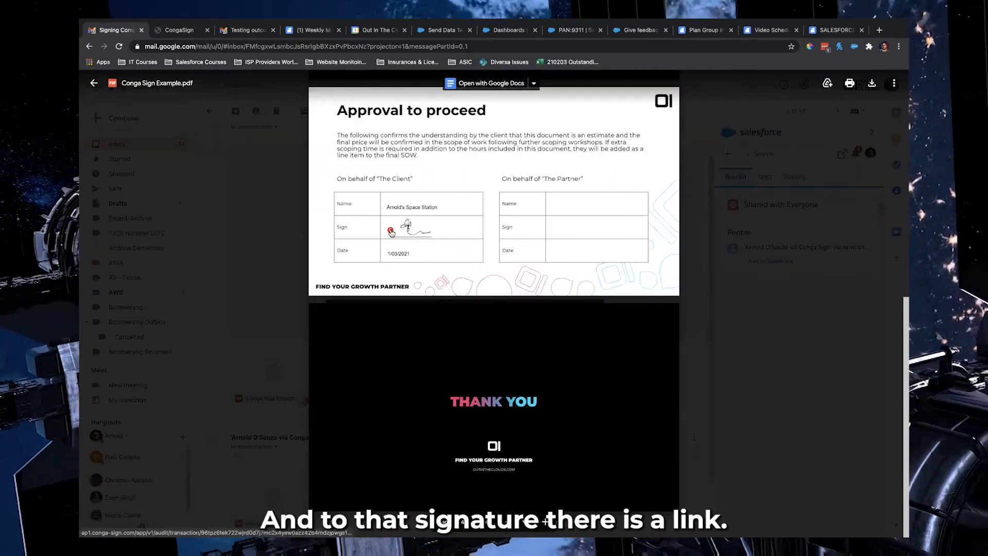
pyautogui.click(391, 232)
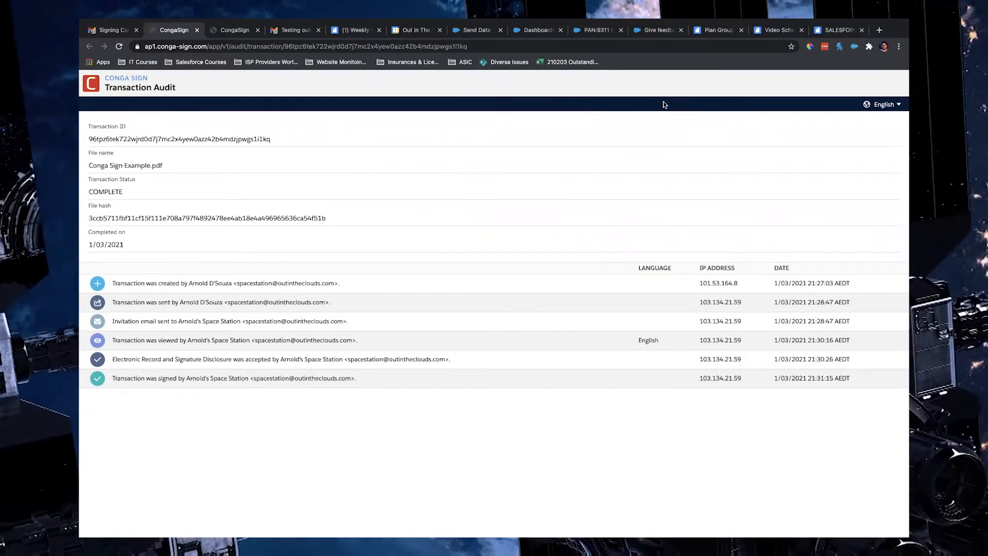
# Switch to Salesforce, open the Conga Sign Test opportunity and check its stage, Conga Sign transaction status and last modification in the details.
pyautogui.press('super+grave')
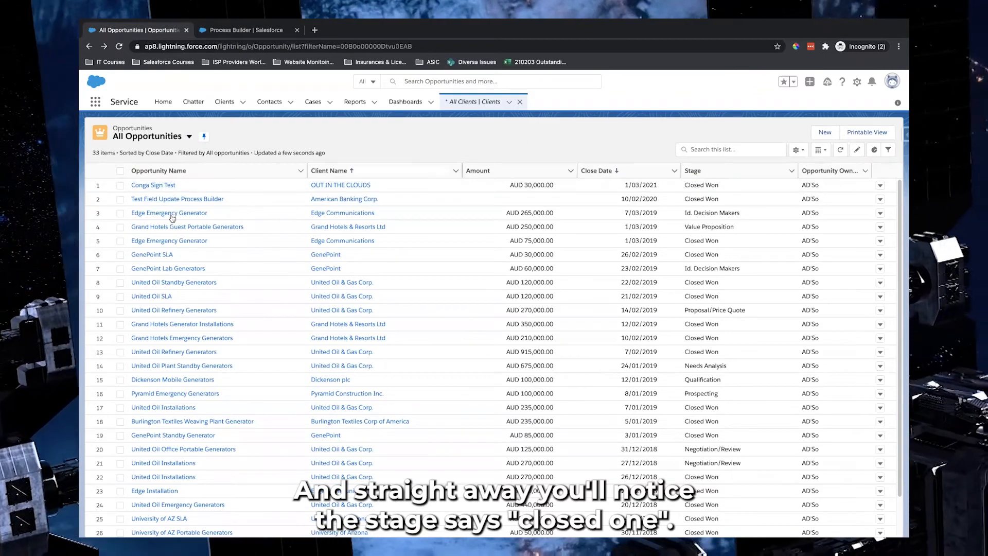
pyautogui.click(155, 185)
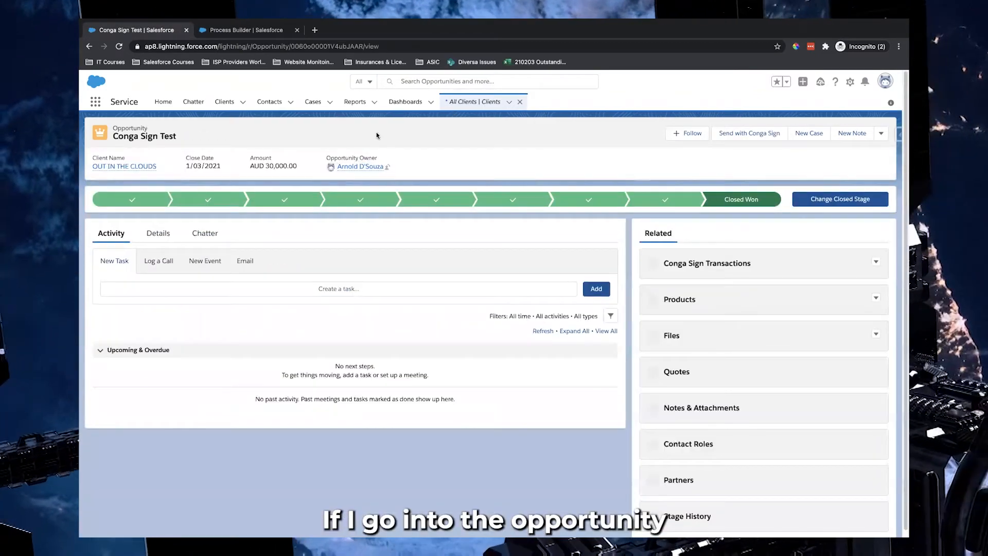
pyautogui.click(158, 234)
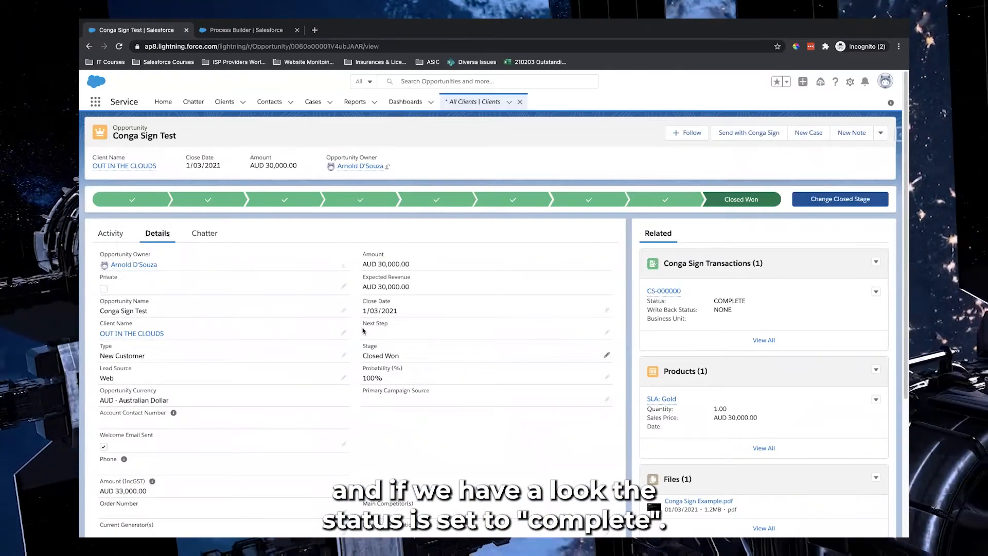
pyautogui.scroll(-4, 353, 280)
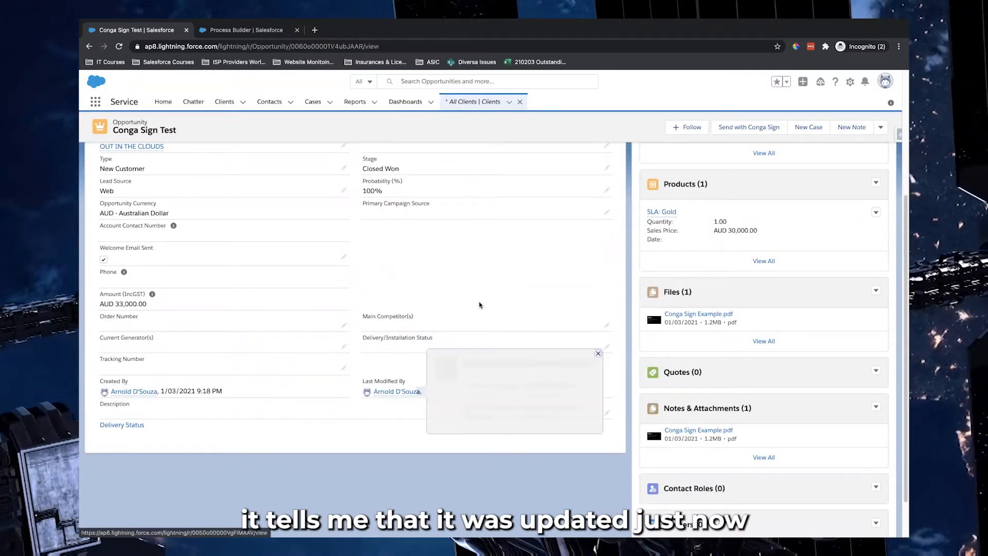
pyautogui.scroll(1, 479, 304)
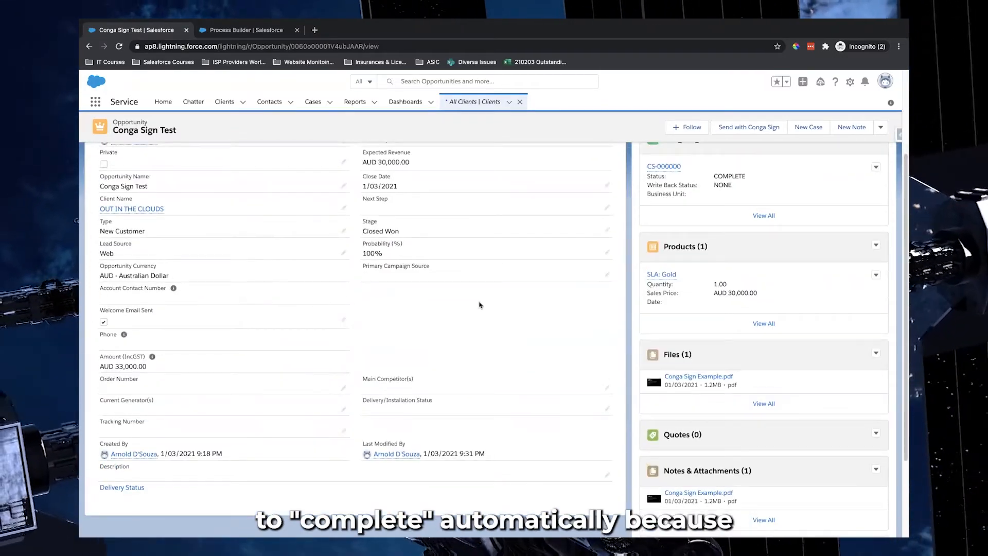
pyautogui.scroll(2, 478, 304)
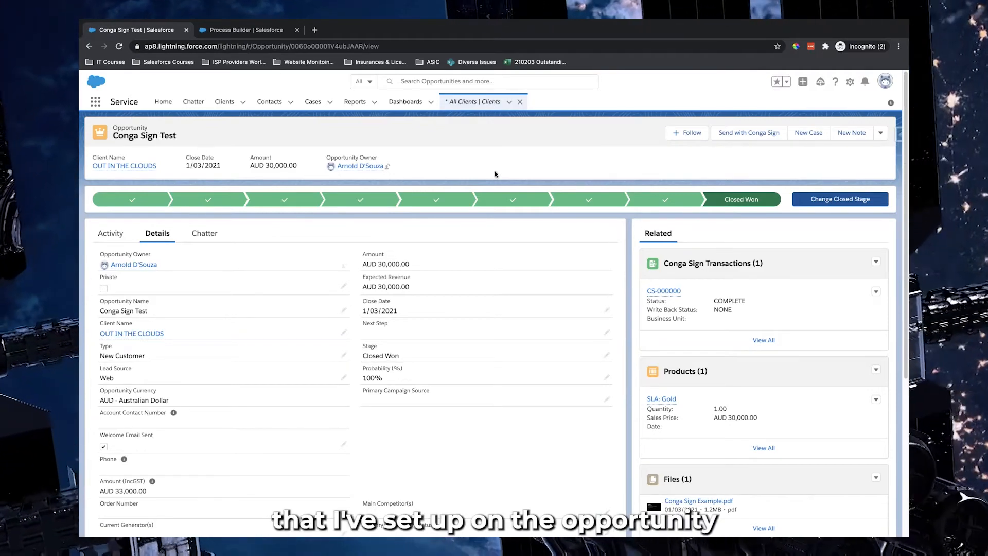
# Go to Process Builder's list of all processes and open the active version of the "Oppty to Update Account to Active on Closed WON" process.
pyautogui.click(246, 29)
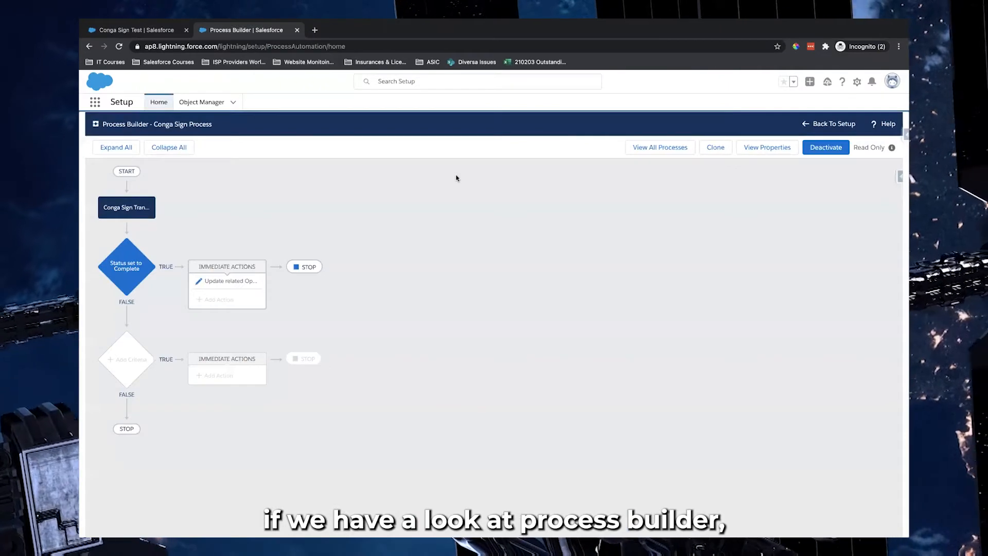
pyautogui.click(656, 148)
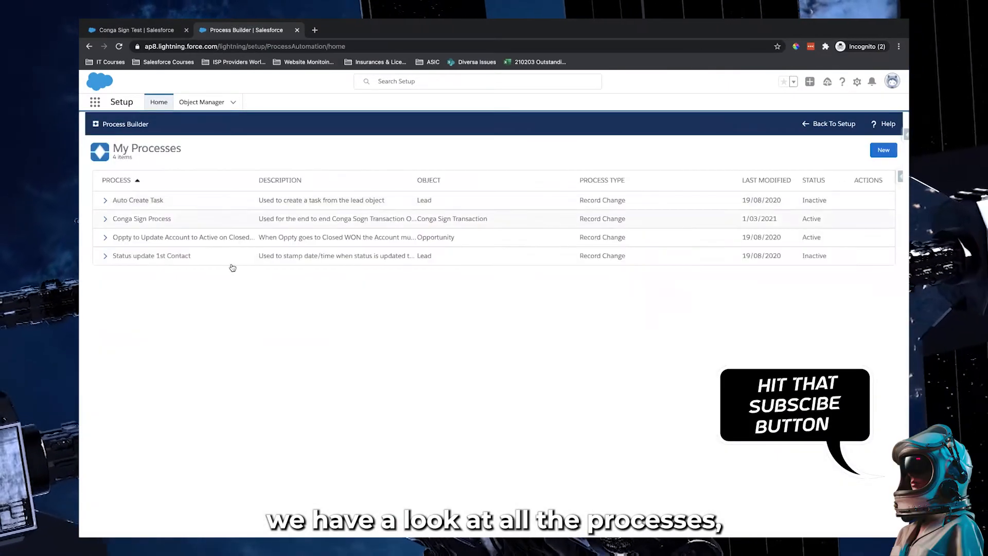
pyautogui.click(103, 239)
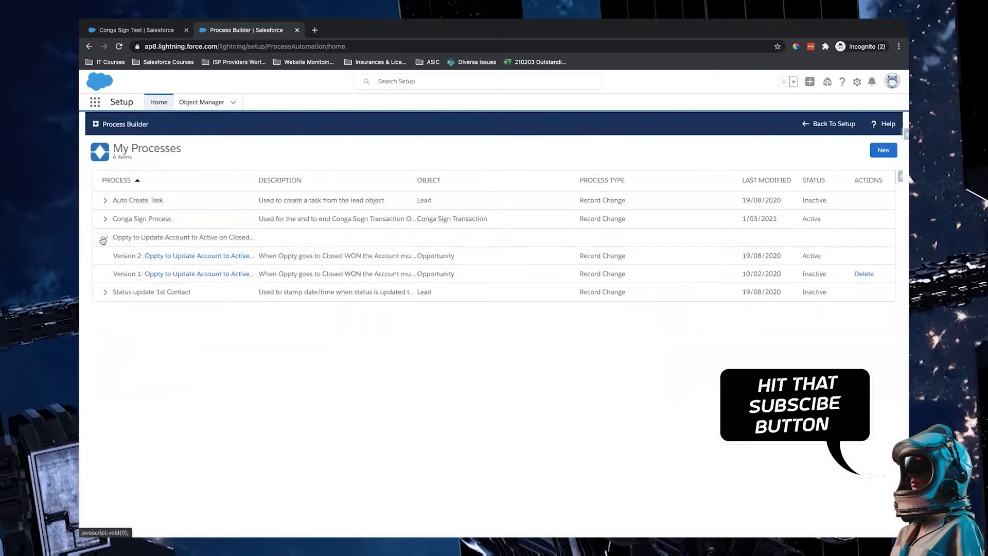
pyautogui.click(217, 258)
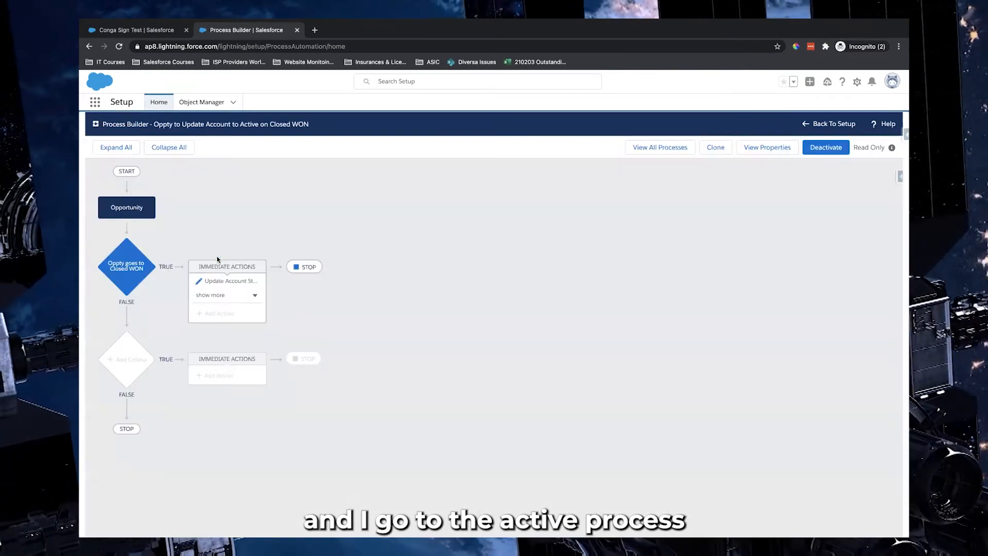
# Review the "Oppty goes to Closed WON" criteria and its actions for account status, the welcome email field and the welcome email.
pyautogui.click(127, 281)
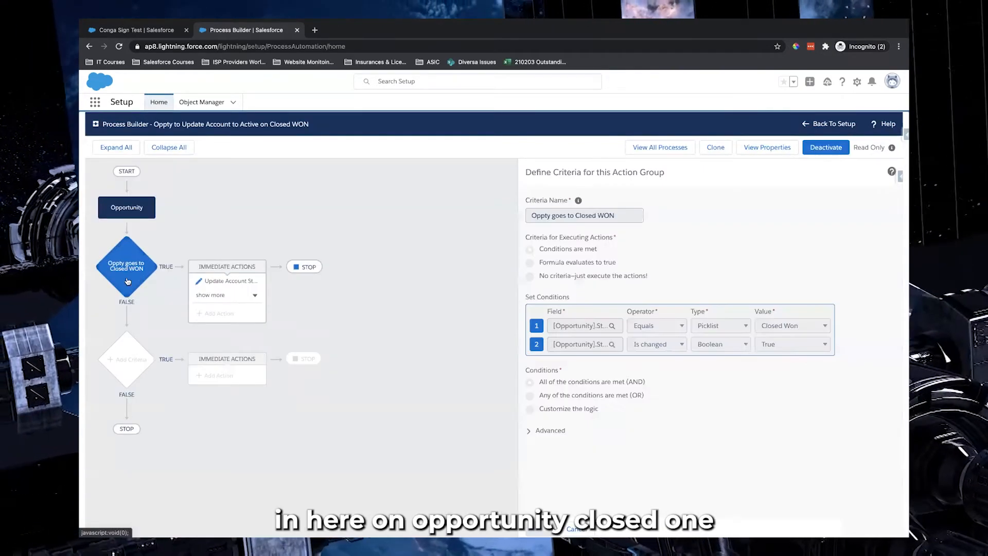
pyautogui.click(229, 281)
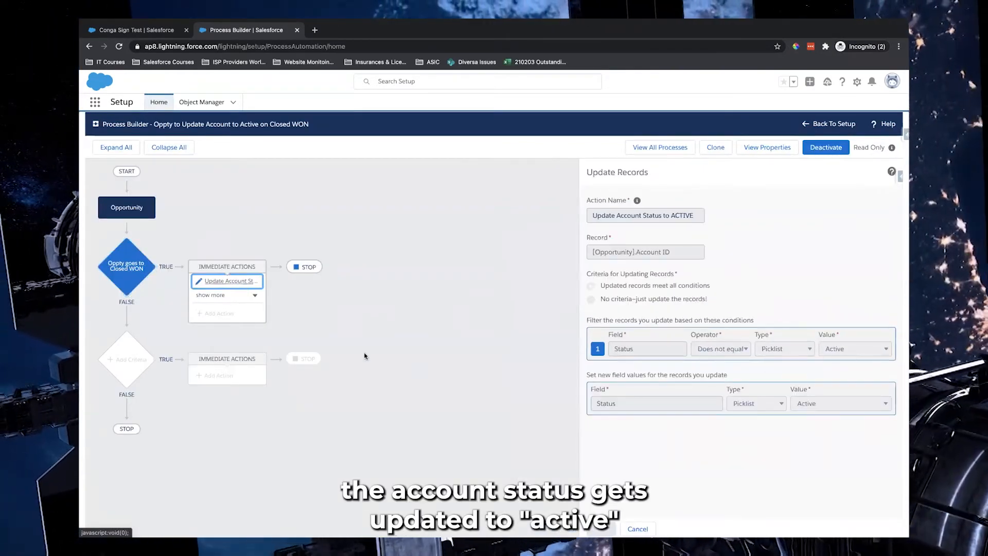
pyautogui.click(244, 298)
pyautogui.click(230, 295)
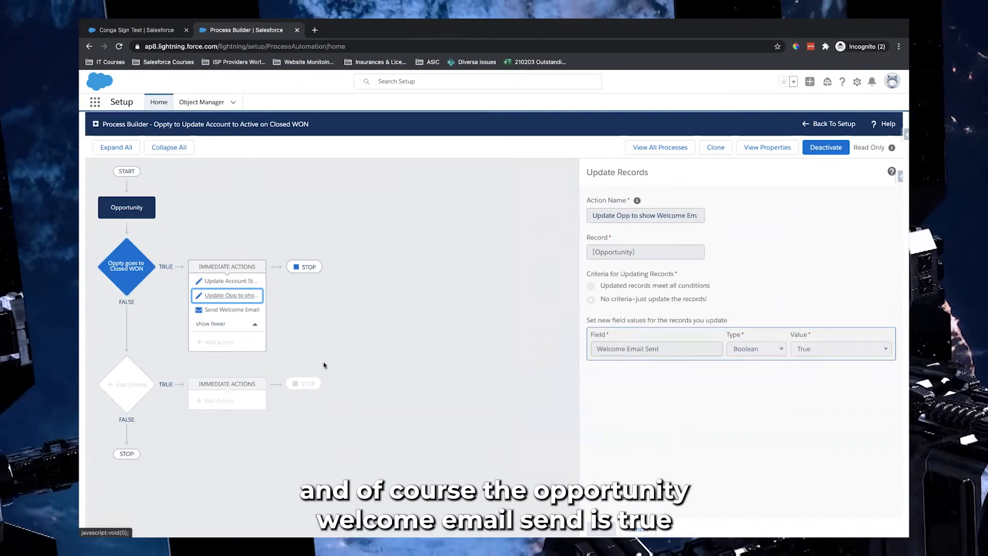
pyautogui.click(241, 312)
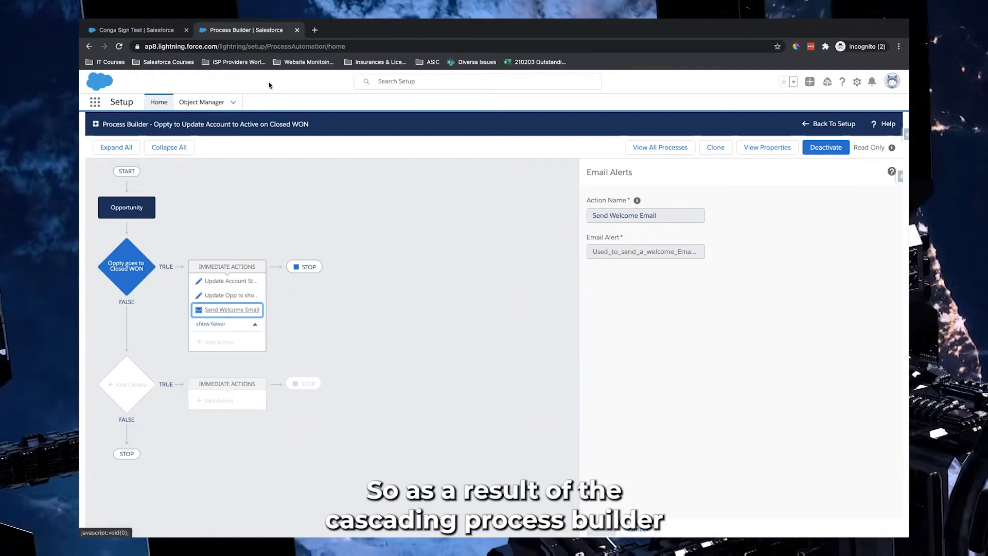
# Return to the opportunity, open its client OUT IN THE CLOUDS and check the status and last modification in the client's details.
pyautogui.click(149, 31)
pyautogui.click(127, 335)
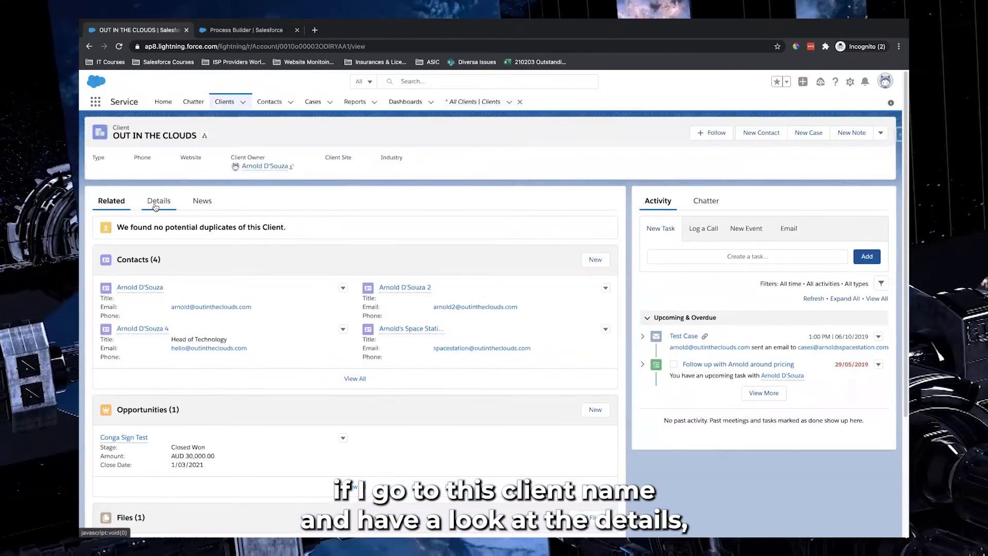
pyautogui.click(155, 205)
pyautogui.scroll(-3, 355, 200)
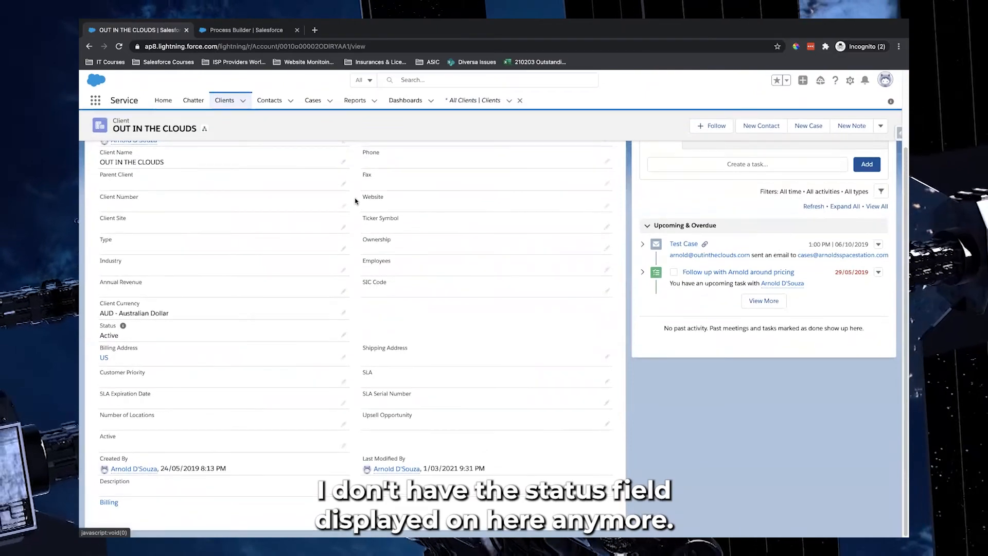
pyautogui.scroll(3, 355, 201)
pyautogui.scroll(-3, 355, 201)
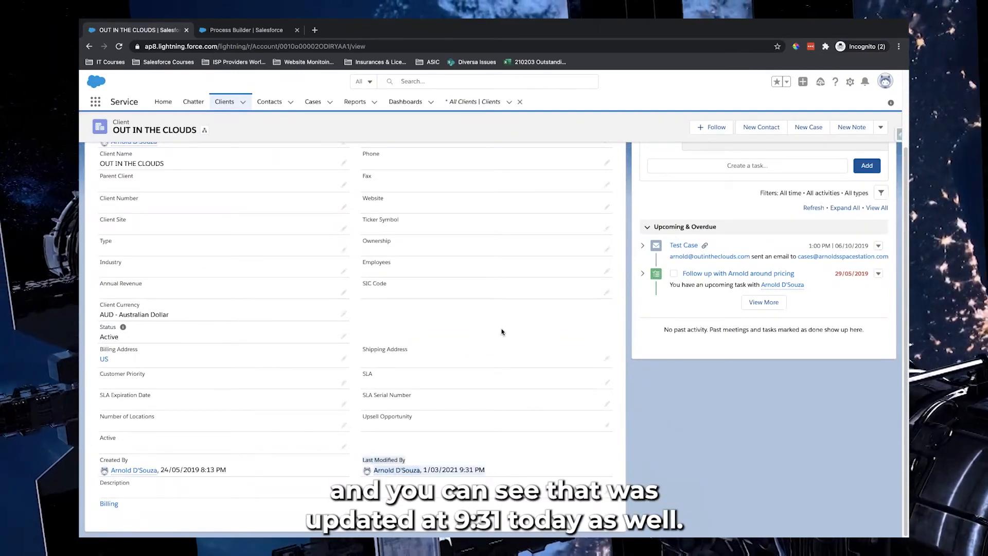
pyautogui.scroll(3, 359, 324)
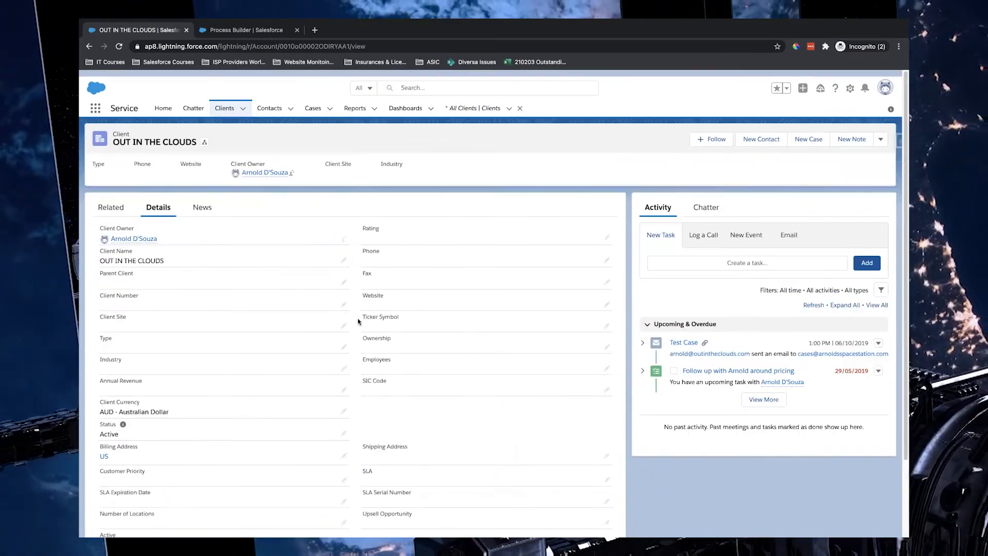